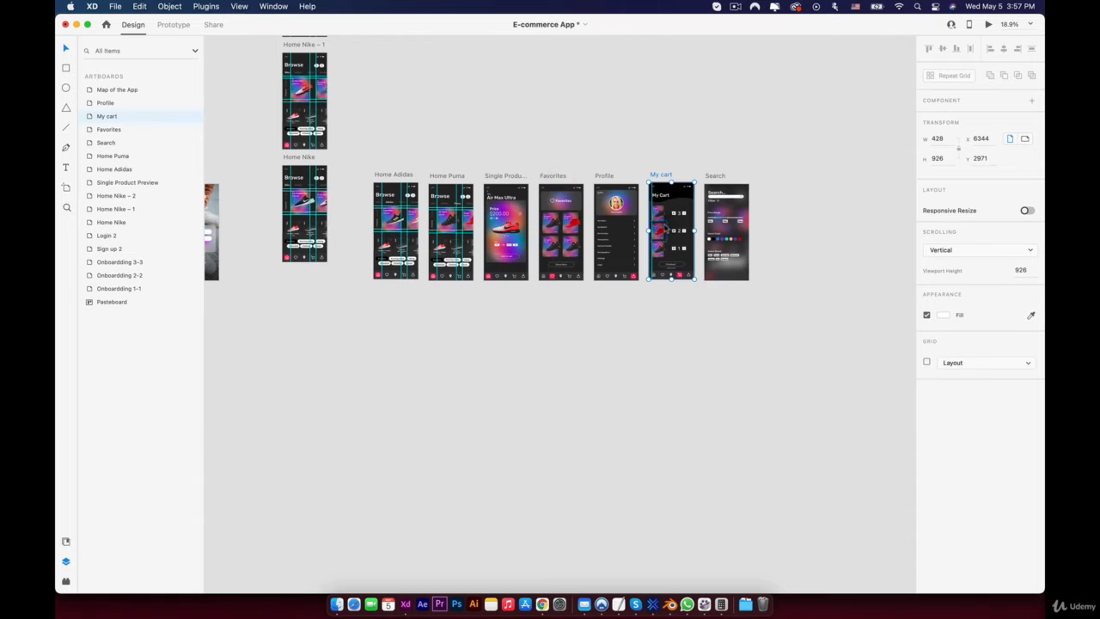
Rename the group of the first product card on the My Cart screen to "Cart Hd sport"
scroll(665, 229, up, 10)
scroll(689, 242, up, 4)
key(space)
drag(636, 179, 550, 210)
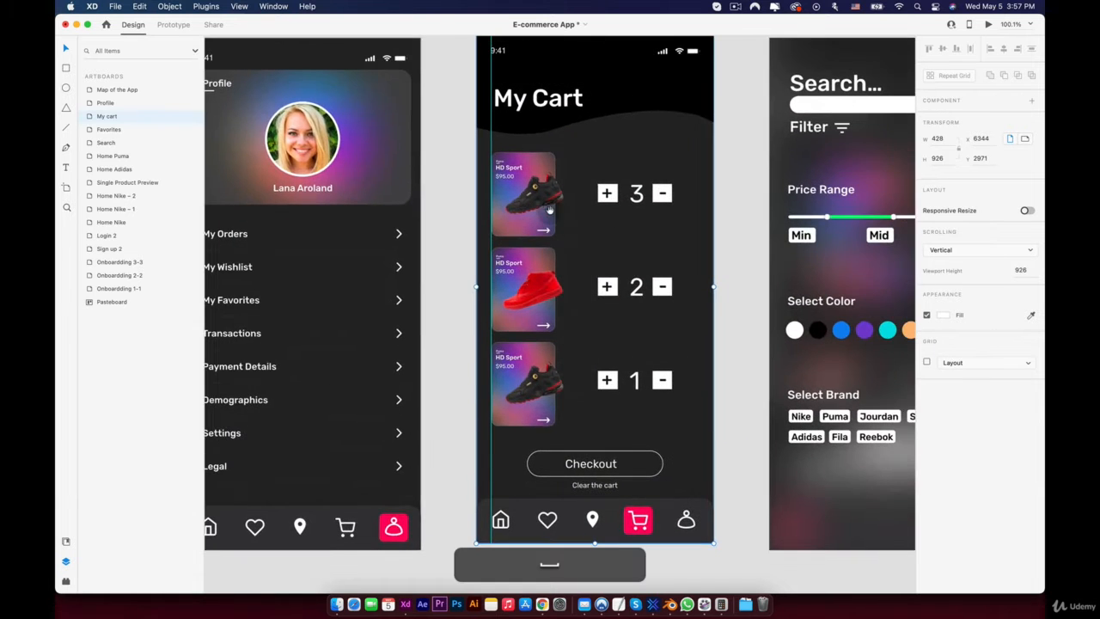
click(549, 208)
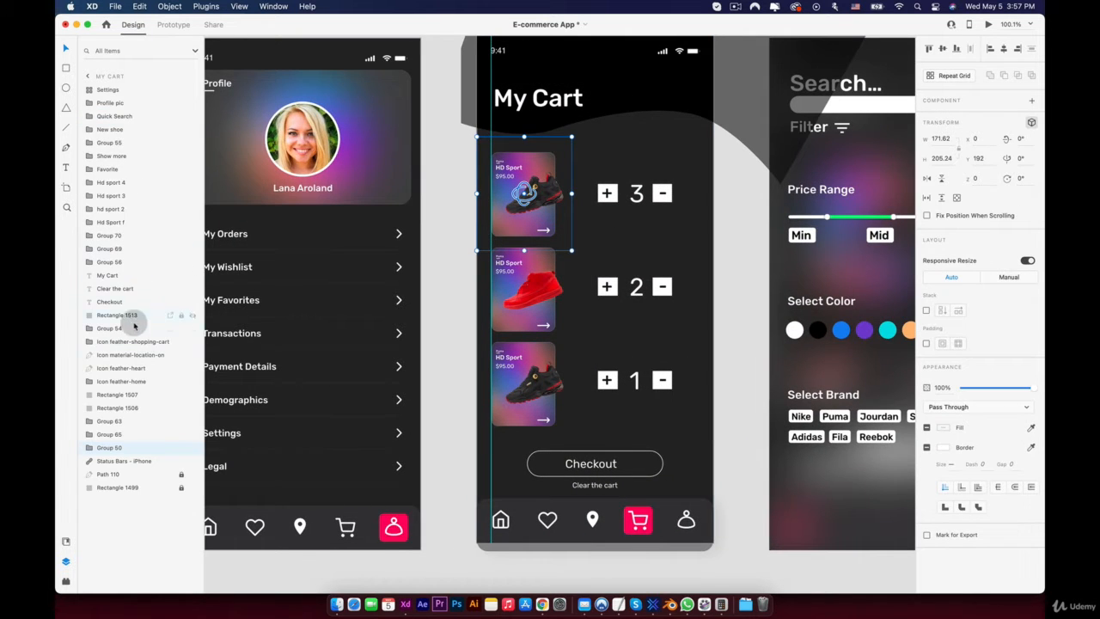
right_click(113, 449)
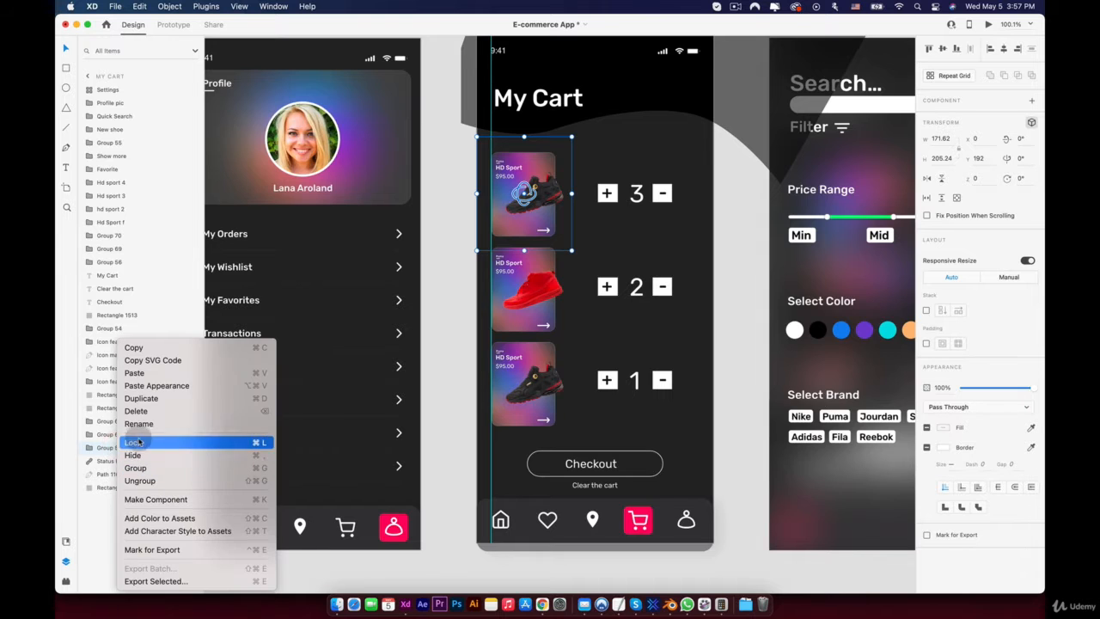
click(138, 425)
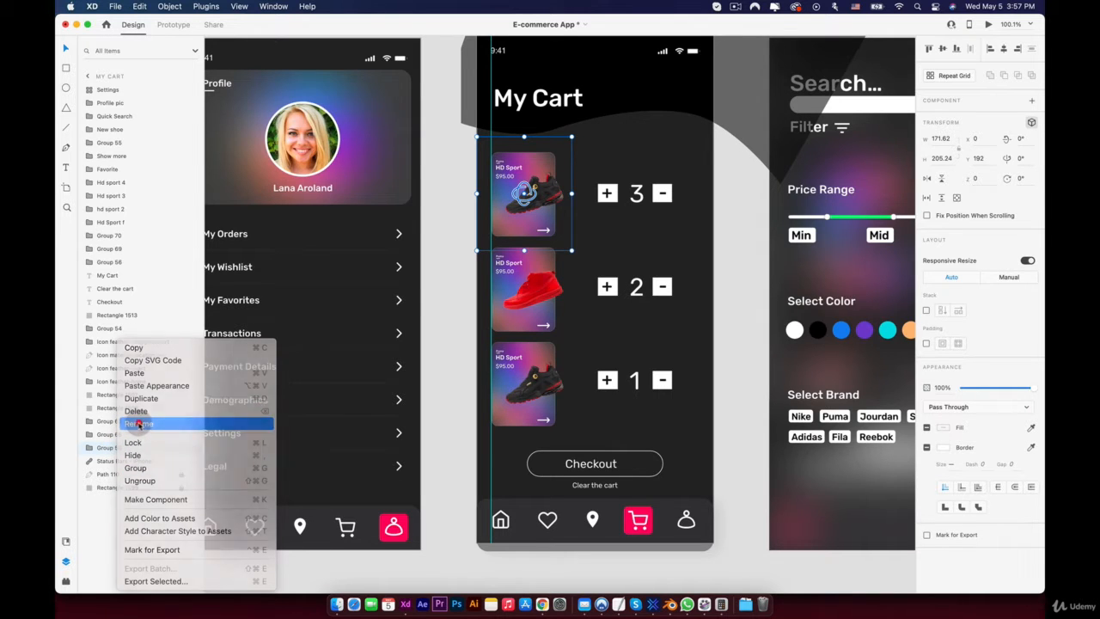
text(A)
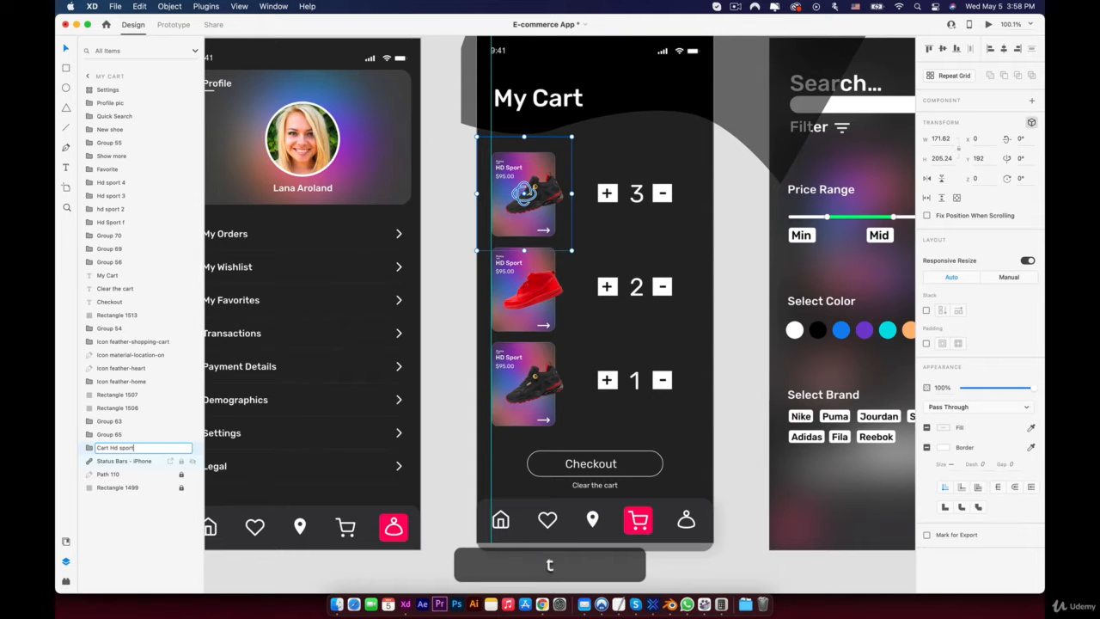
Rename the group of the third product card in the cart to "Cart Hd sport 1"
click(117, 436)
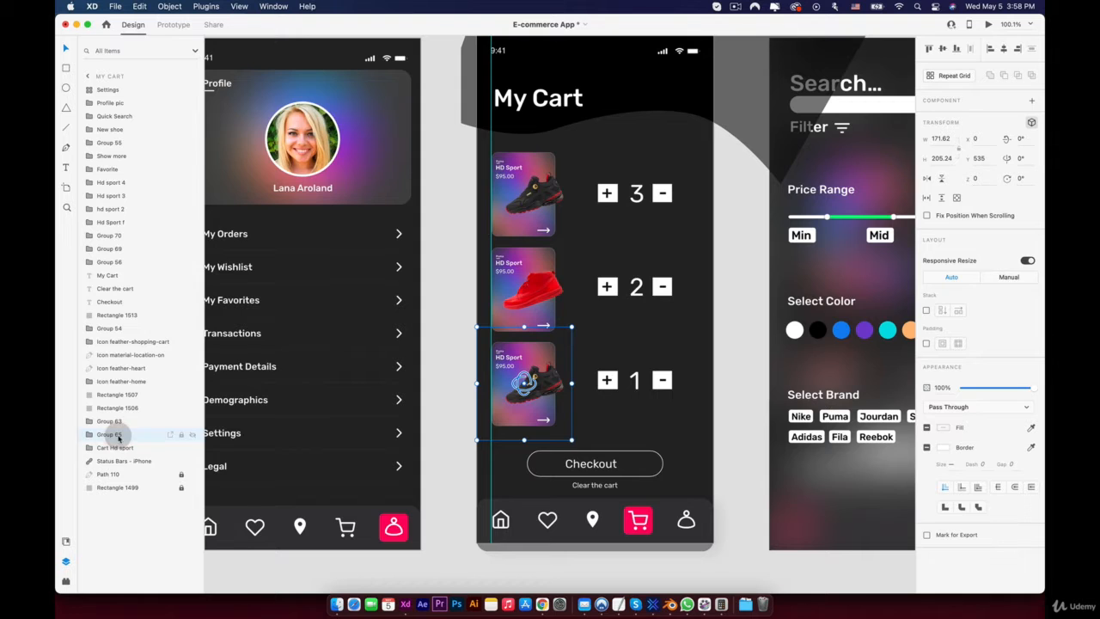
right_click(119, 437)
click(142, 419)
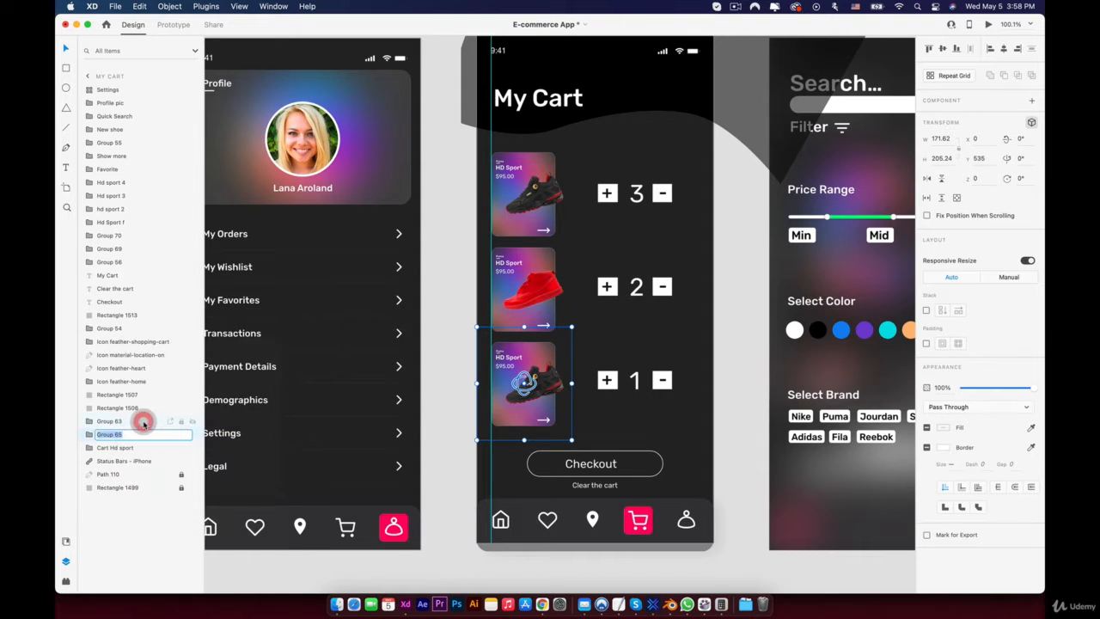
key(shift)
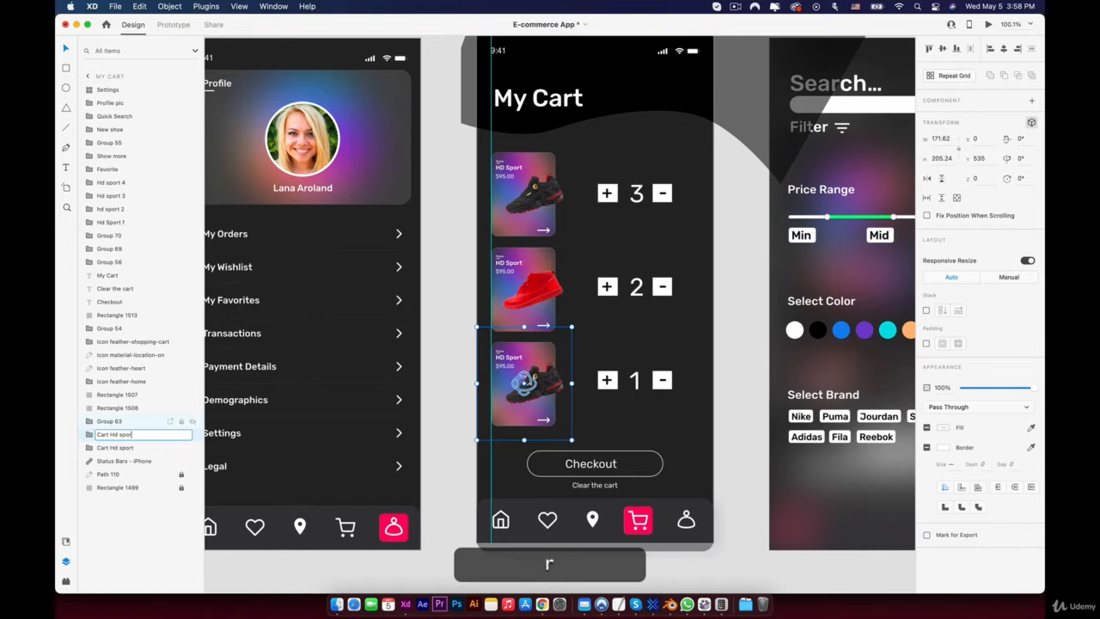
Rename the group of the red shoe card in the cart to "Cart Hd sport 2"
click(111, 421)
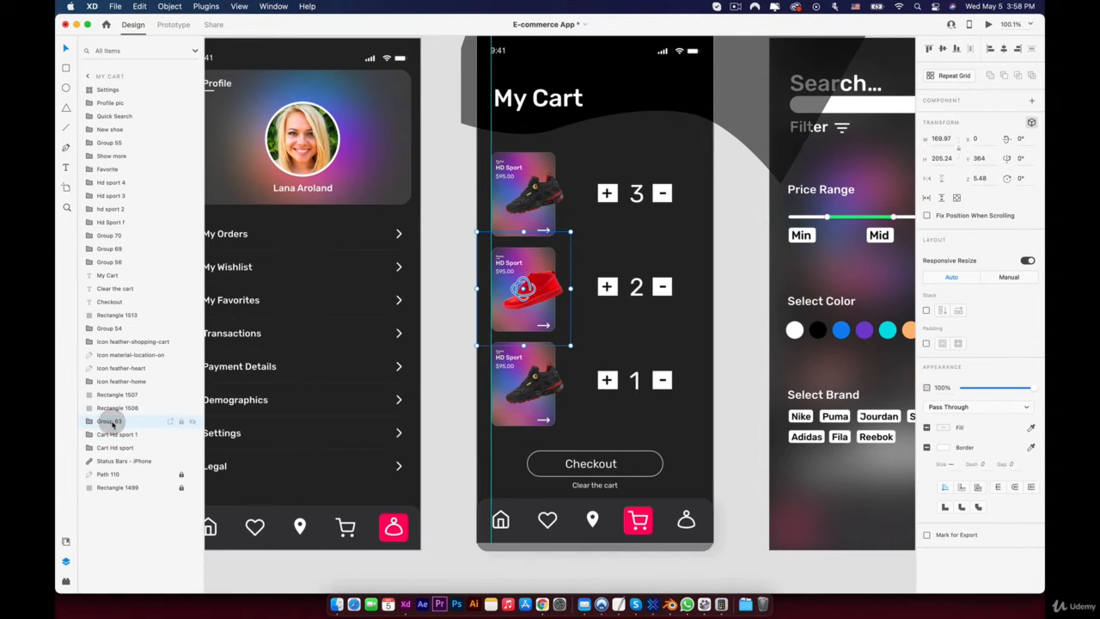
right_click(112, 423)
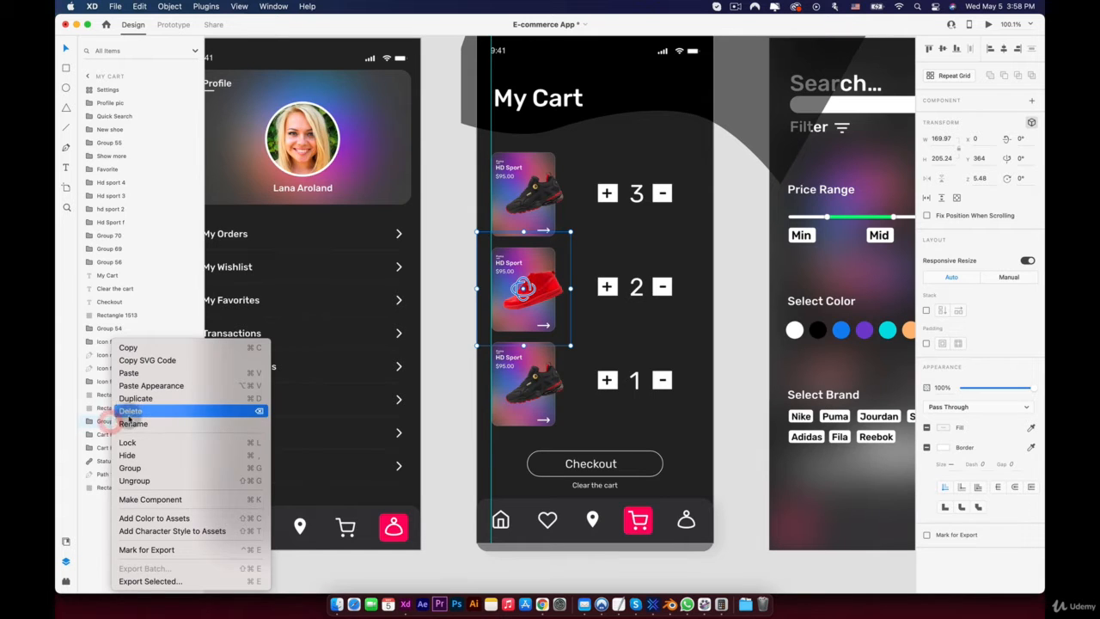
click(129, 421)
key(shift)
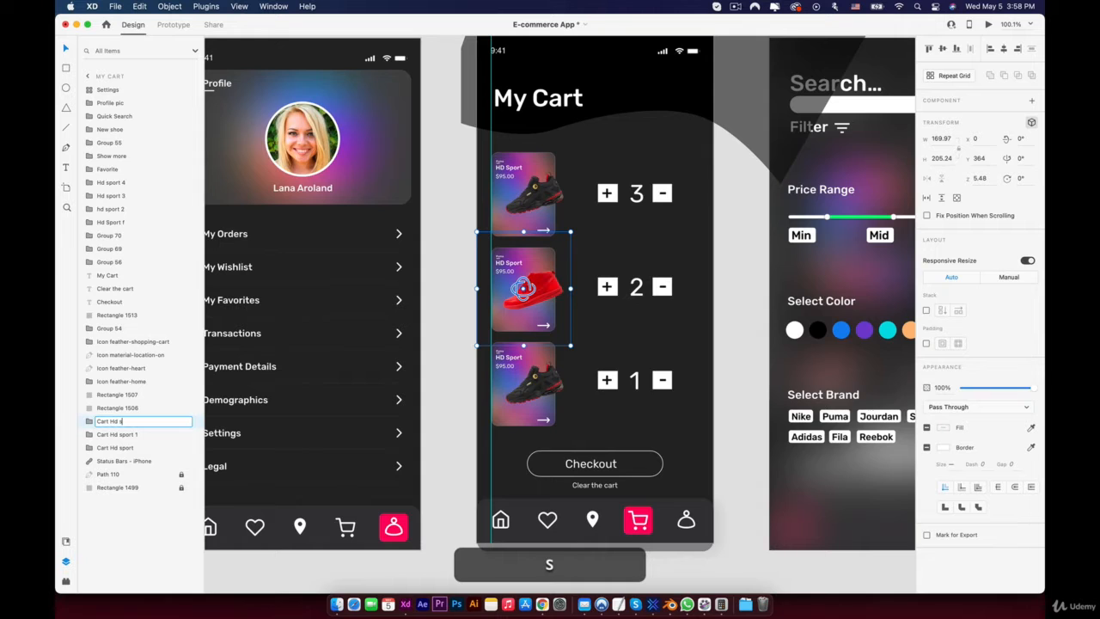
text(Cart Hd sport 2)
key(Return)
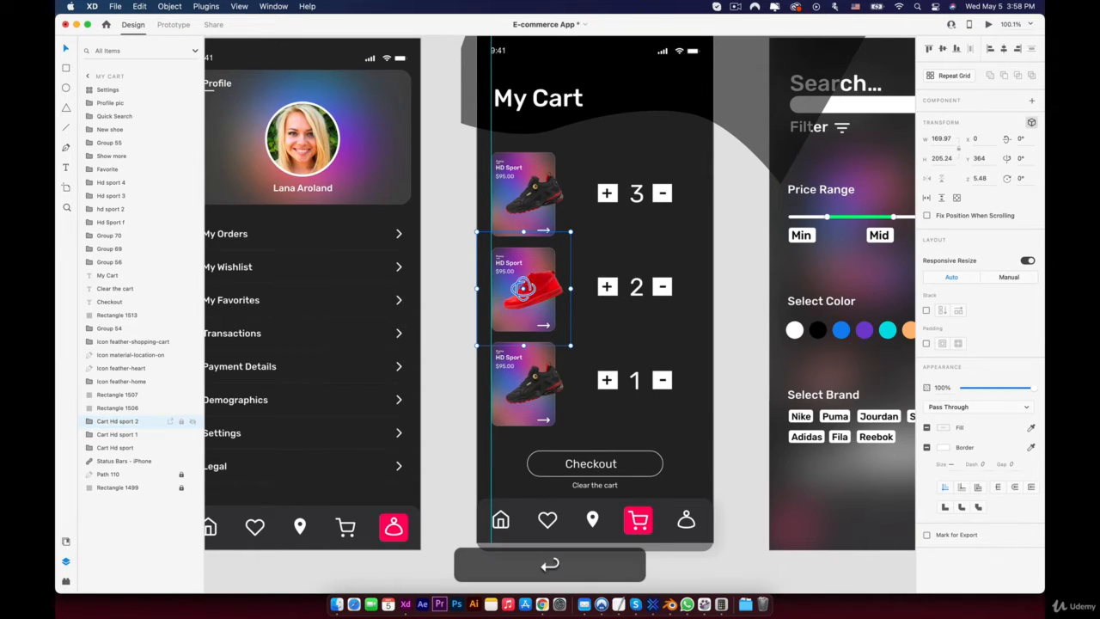
Check which layers belong to the three product cards and their quantity counters on the My Cart screen
click(113, 447)
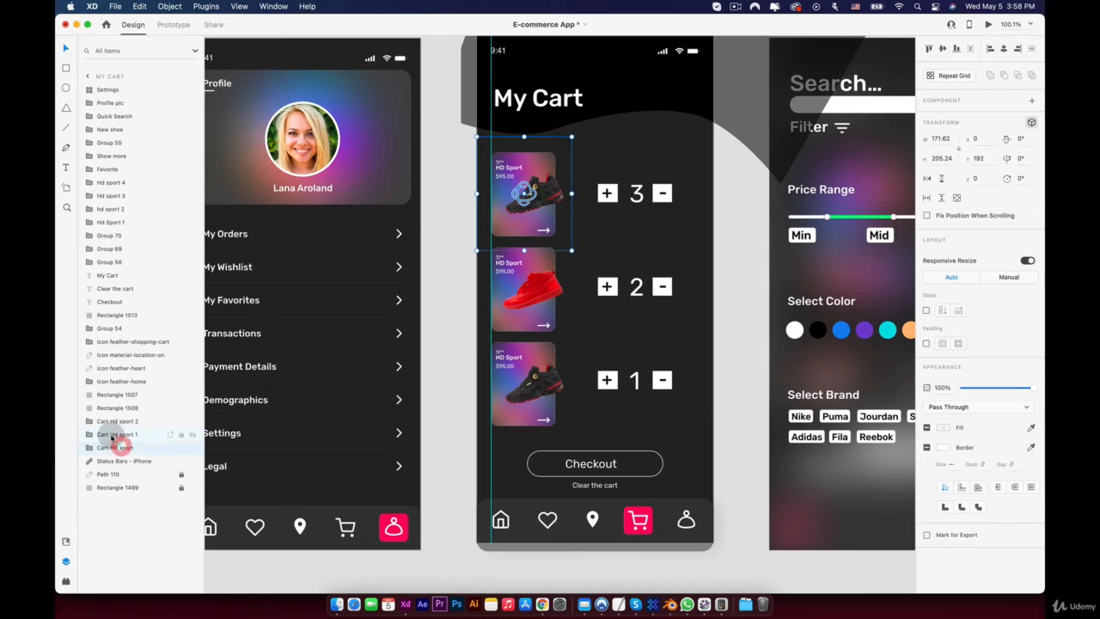
click(110, 434)
click(111, 422)
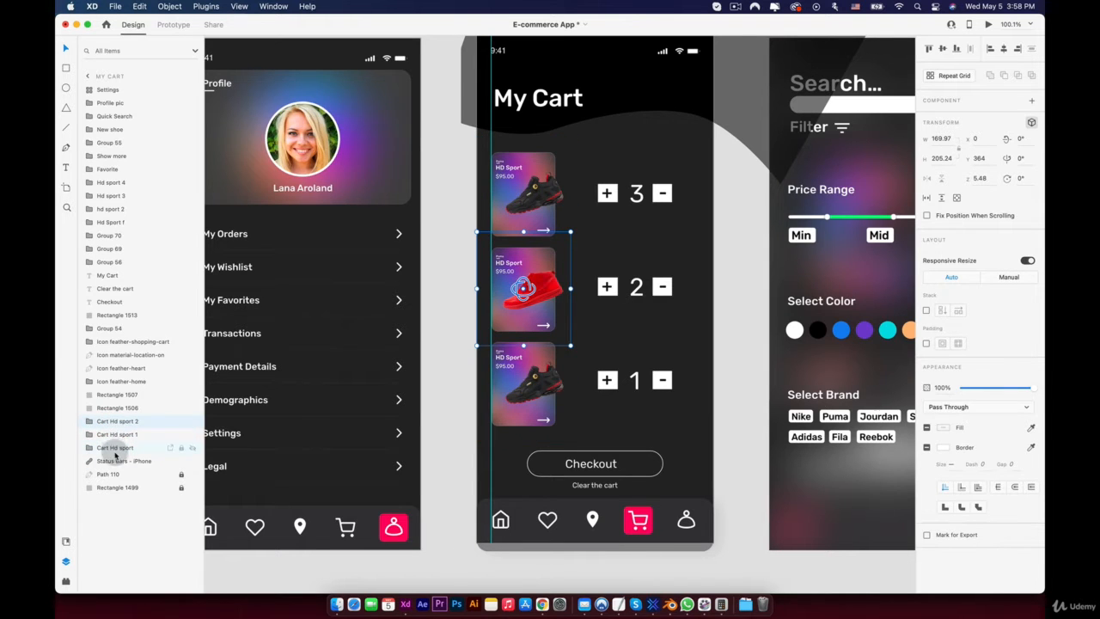
click(619, 295)
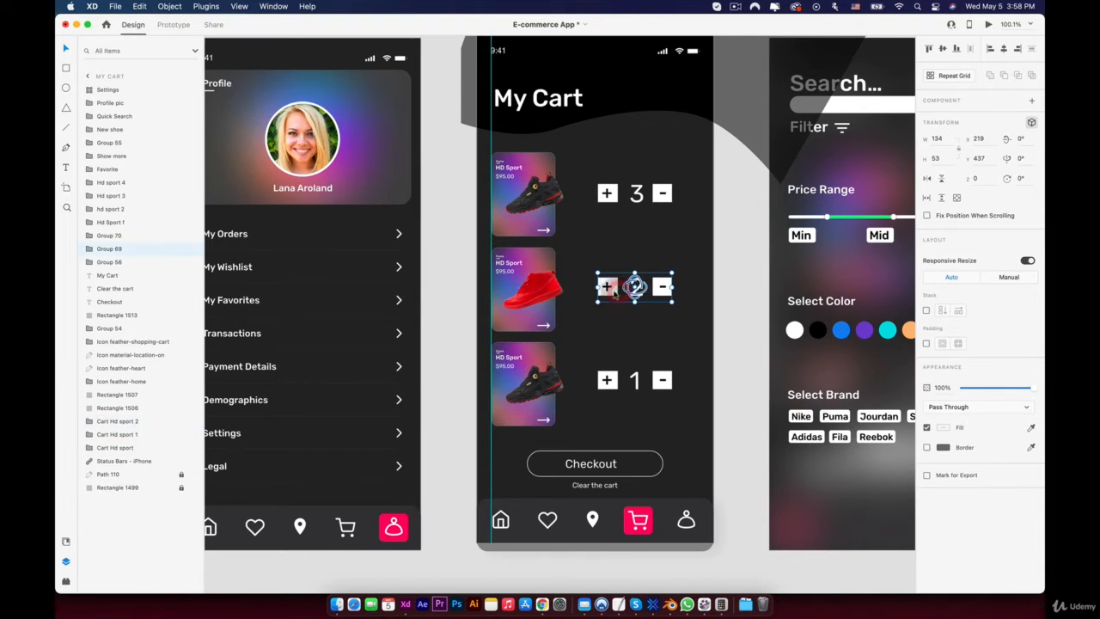
click(633, 199)
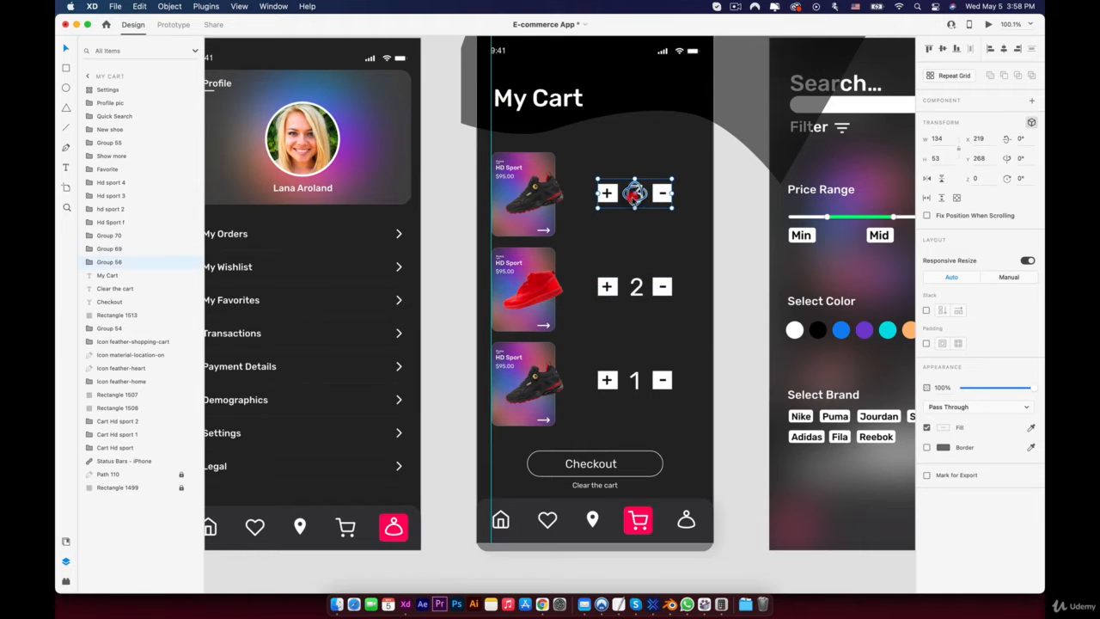
click(661, 295)
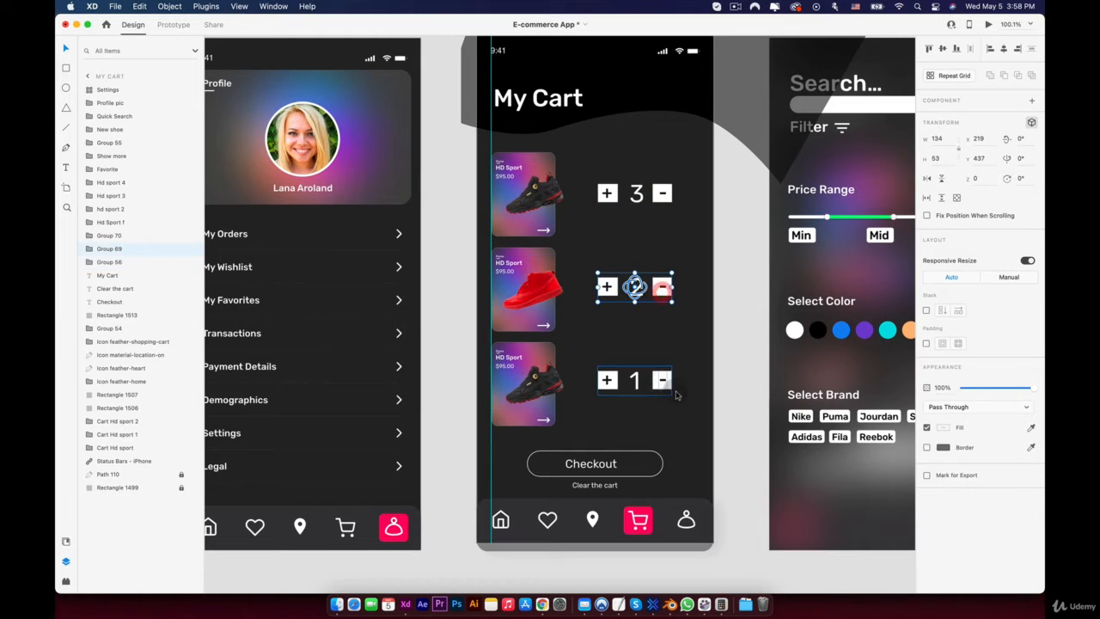
click(633, 381)
Group the Checkout label with its rounded outline and name the group "Check out"
click(591, 464)
key(shift)
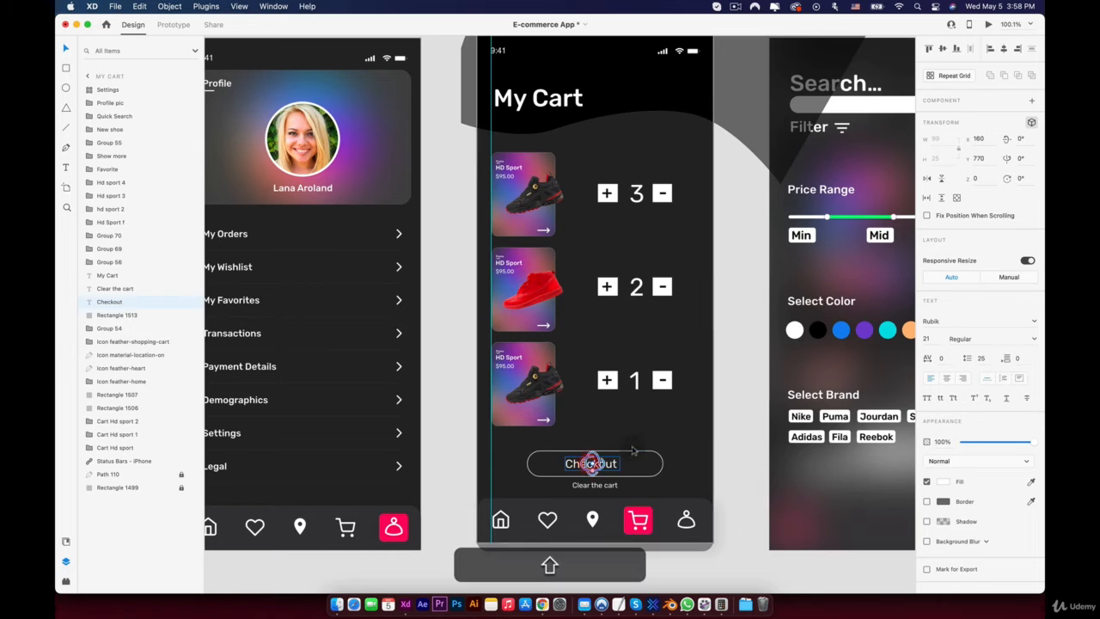
shift+click(629, 456)
right_click(630, 455)
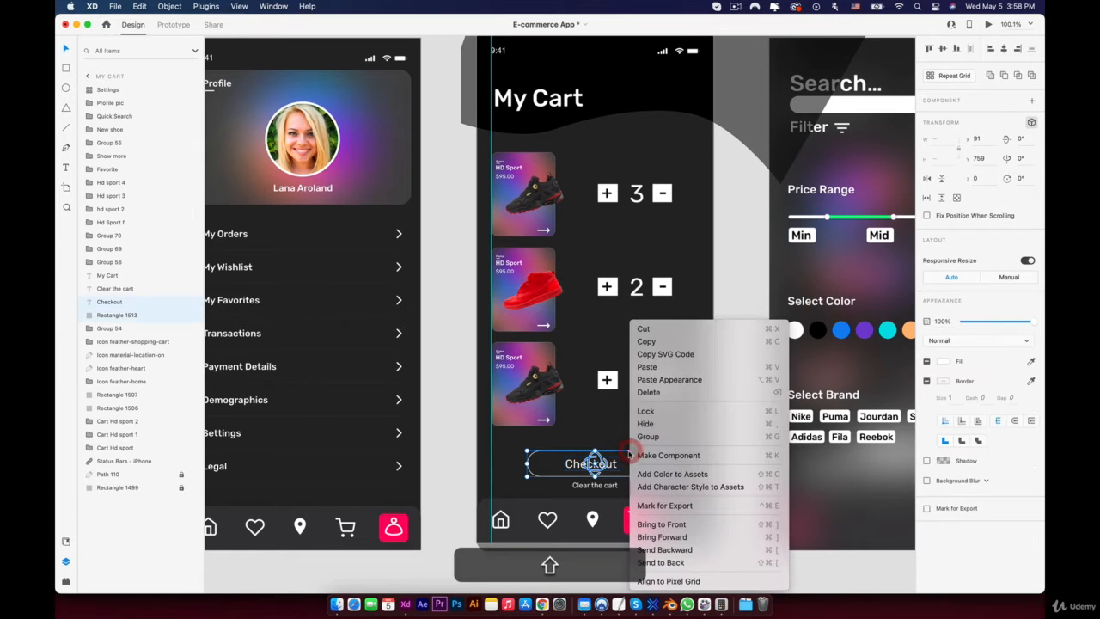
click(650, 436)
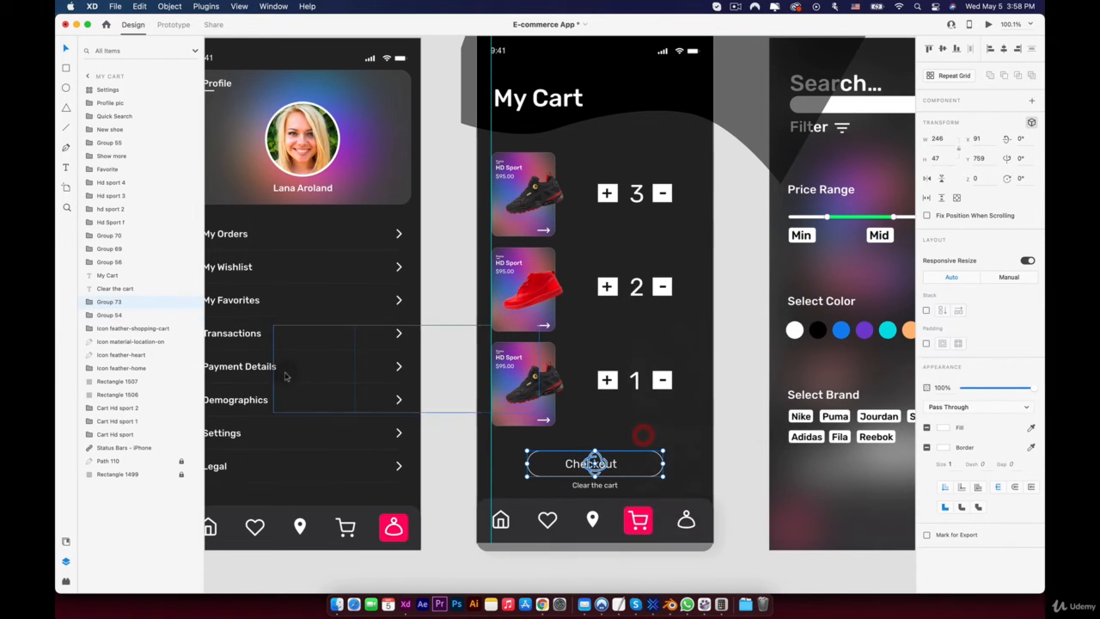
right_click(116, 301)
click(138, 381)
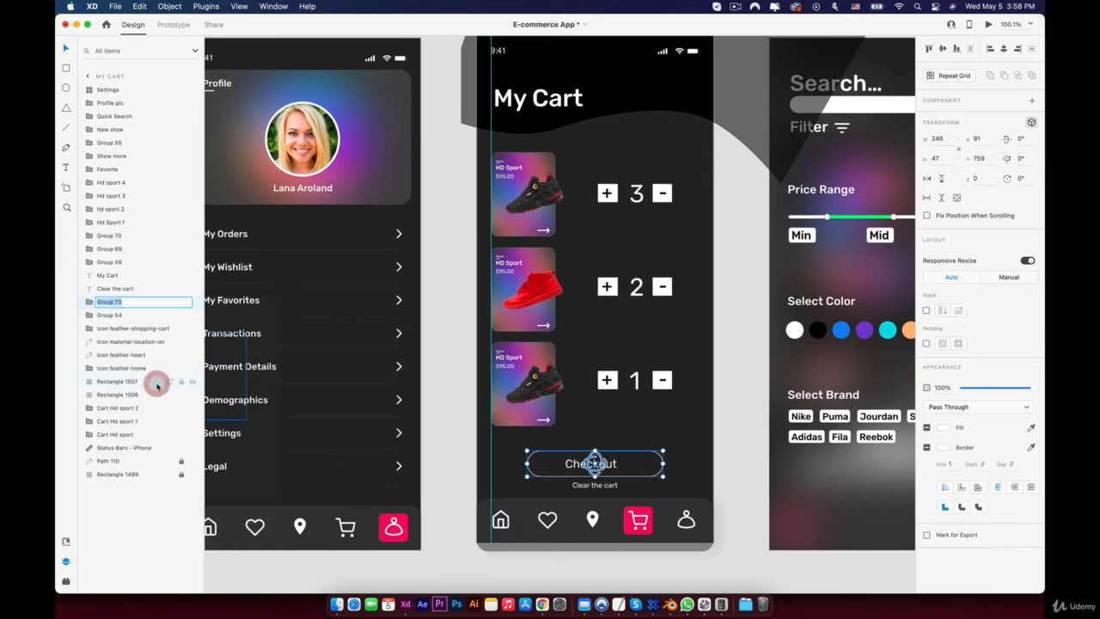
text(Check out)
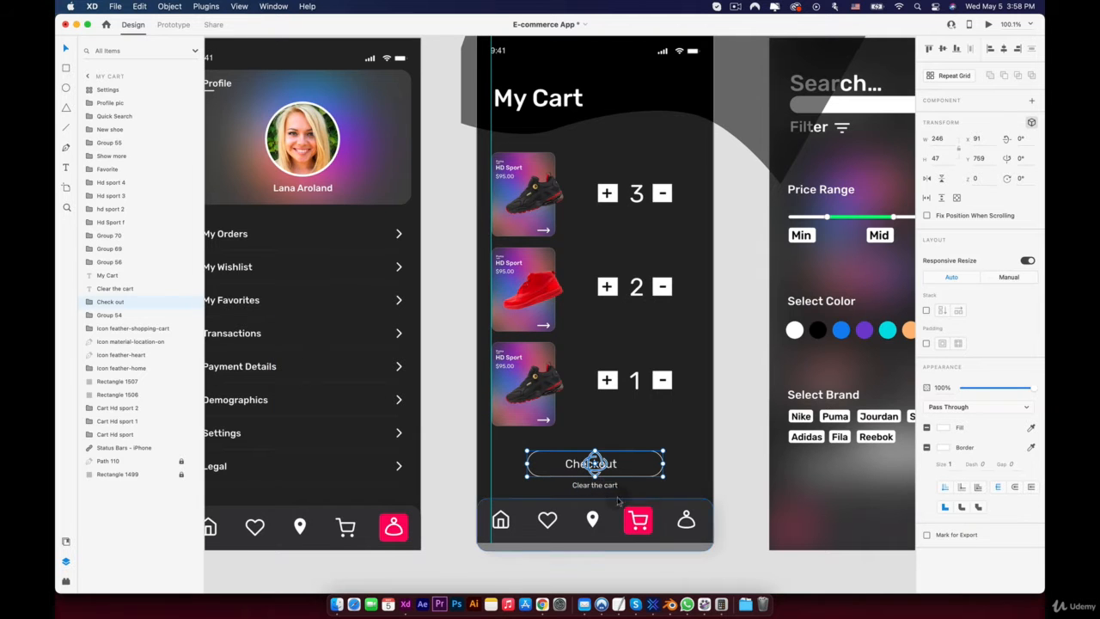
scroll(608, 234, down, 5)
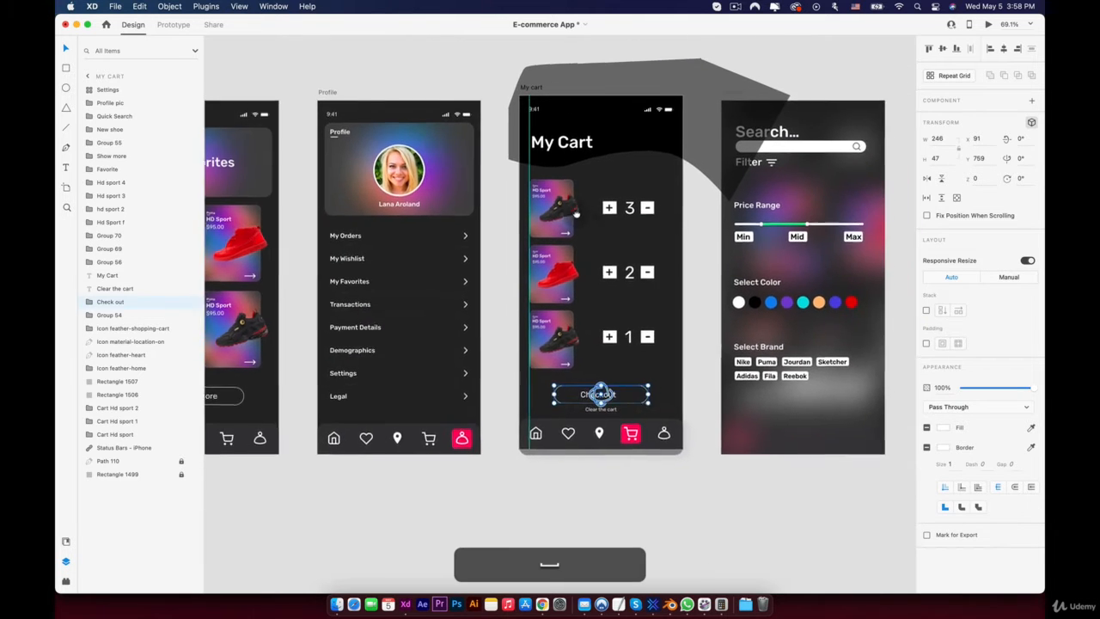
scroll(659, 251, down, 5)
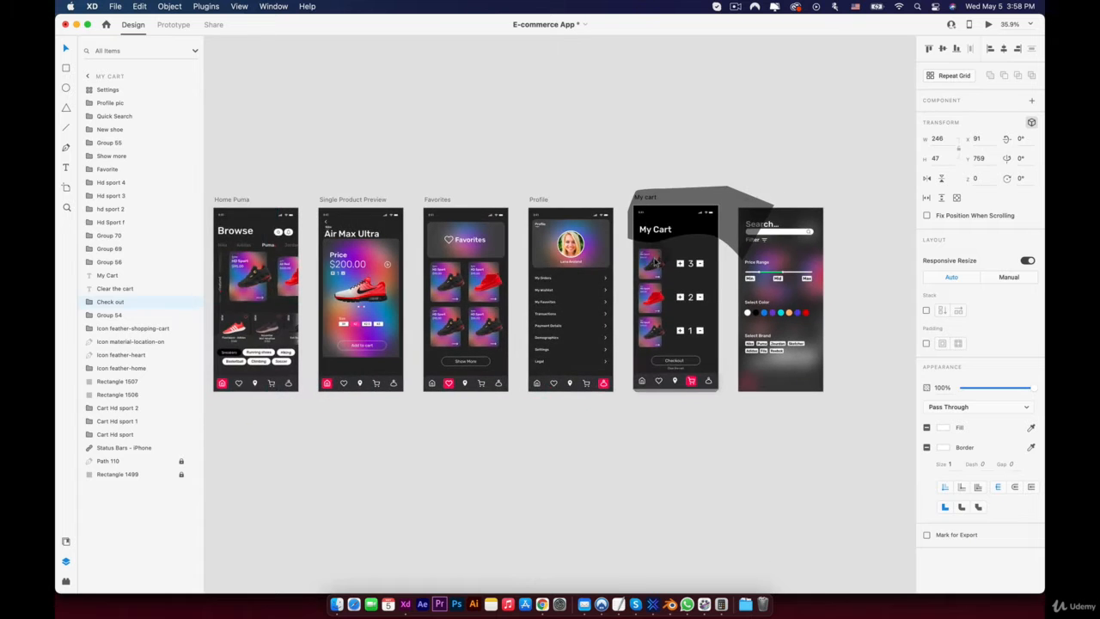
click(650, 258)
shift+click(654, 300)
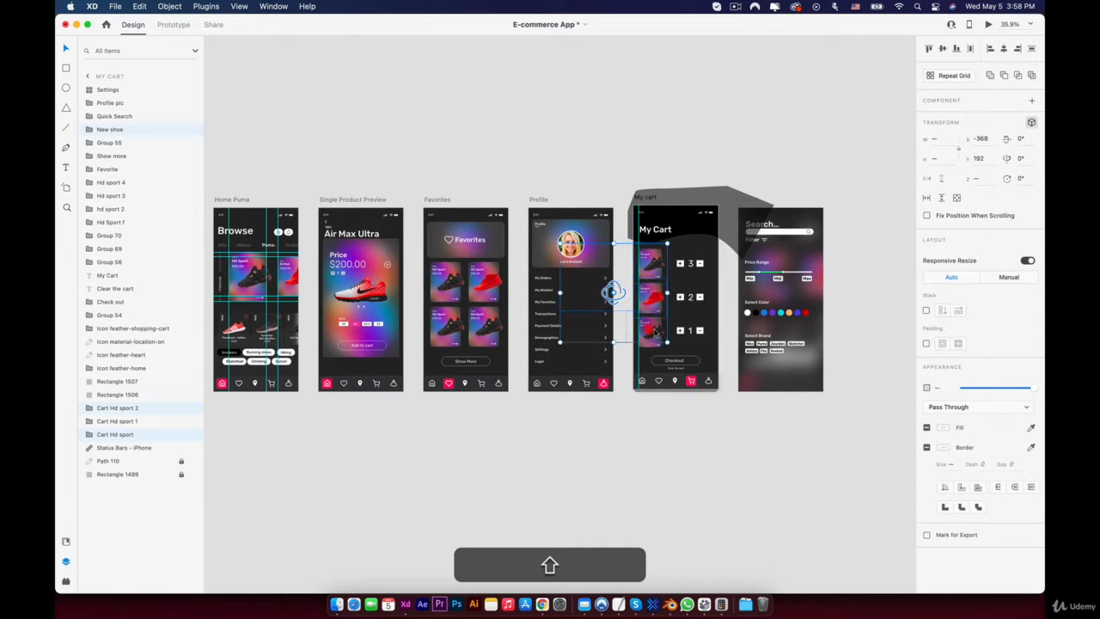
scroll(714, 455, up, 5)
click(714, 459)
click(646, 292)
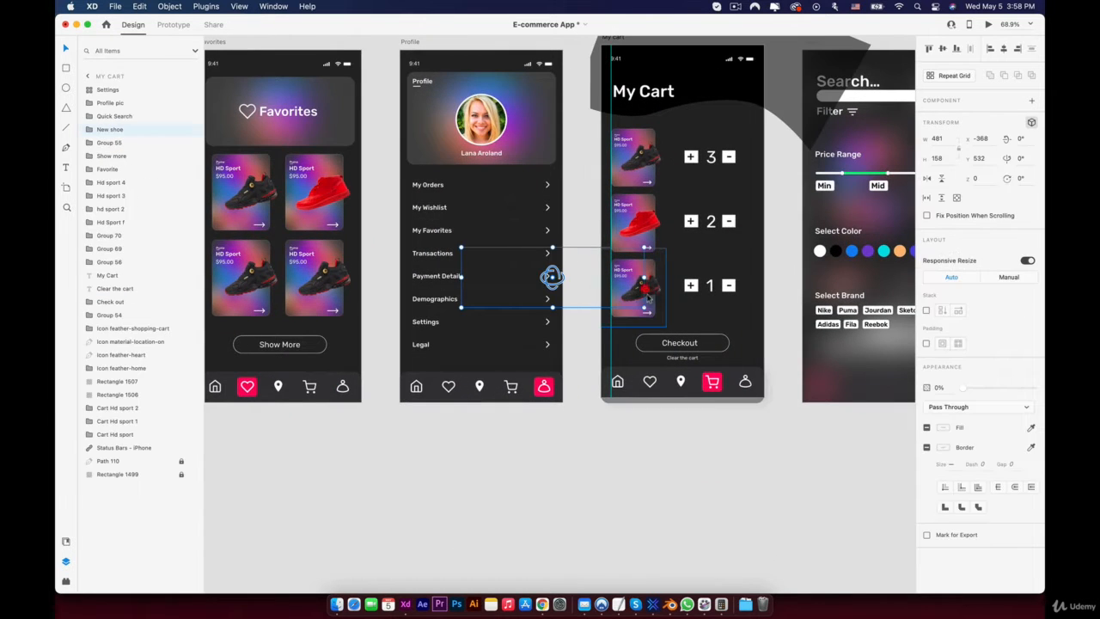
click(648, 296)
shift+click(646, 230)
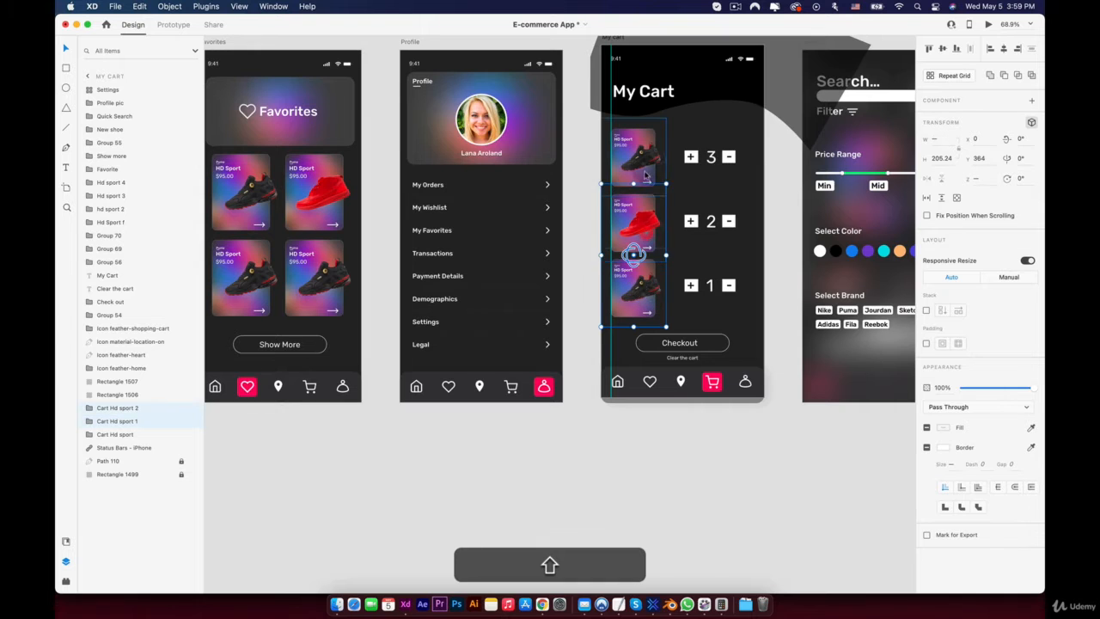
shift+click(646, 168)
Rename the quantity counter group beside the first product card to "Count Hd 1"
click(702, 164)
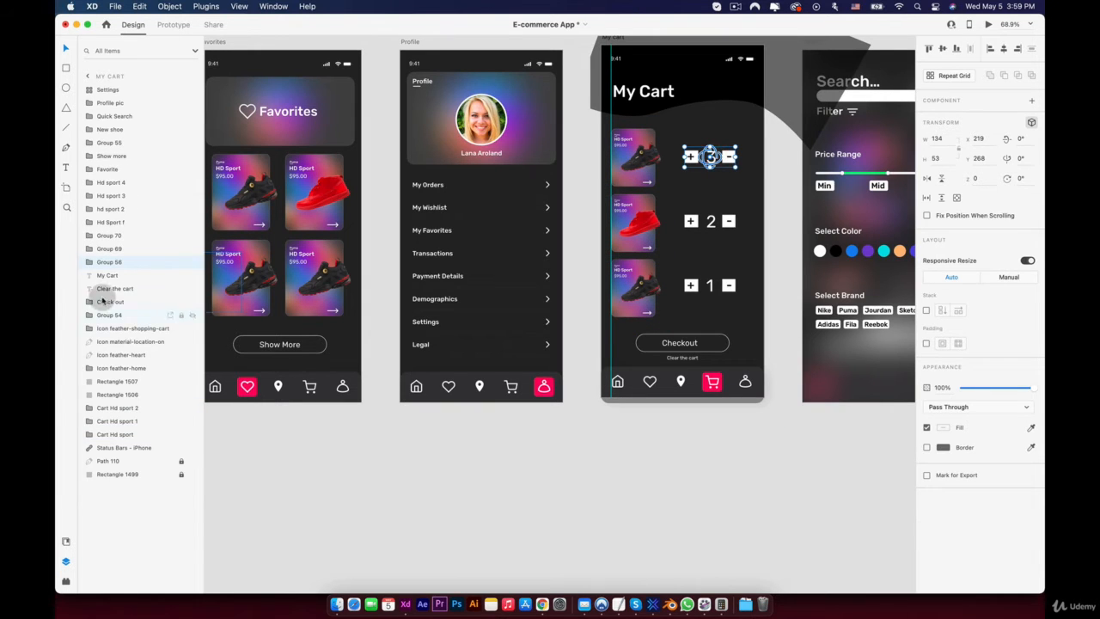
right_click(114, 266)
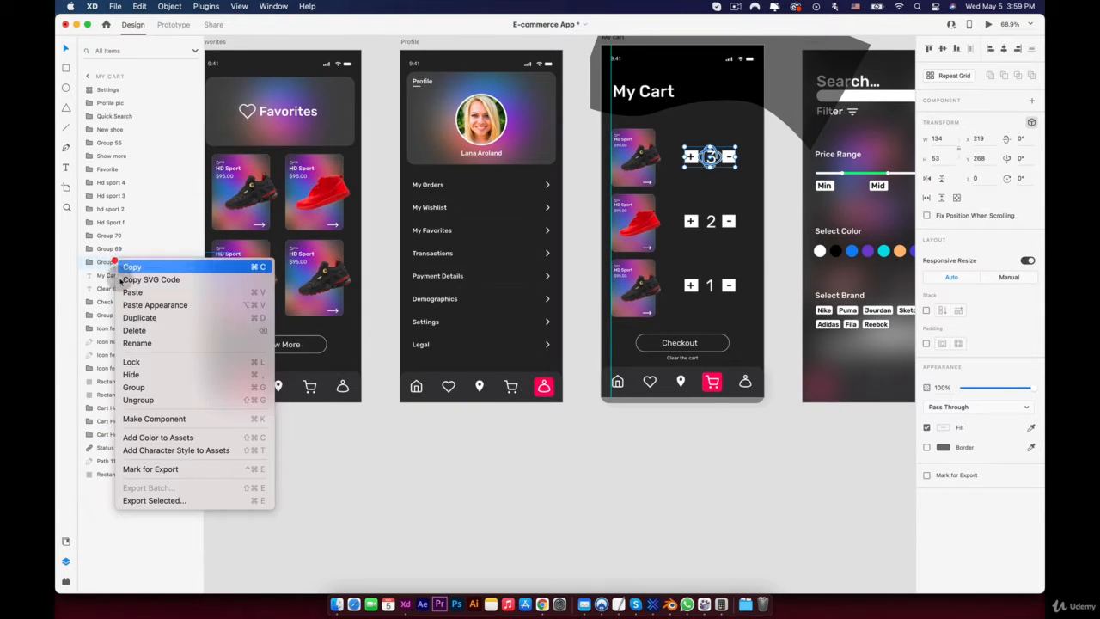
click(138, 343)
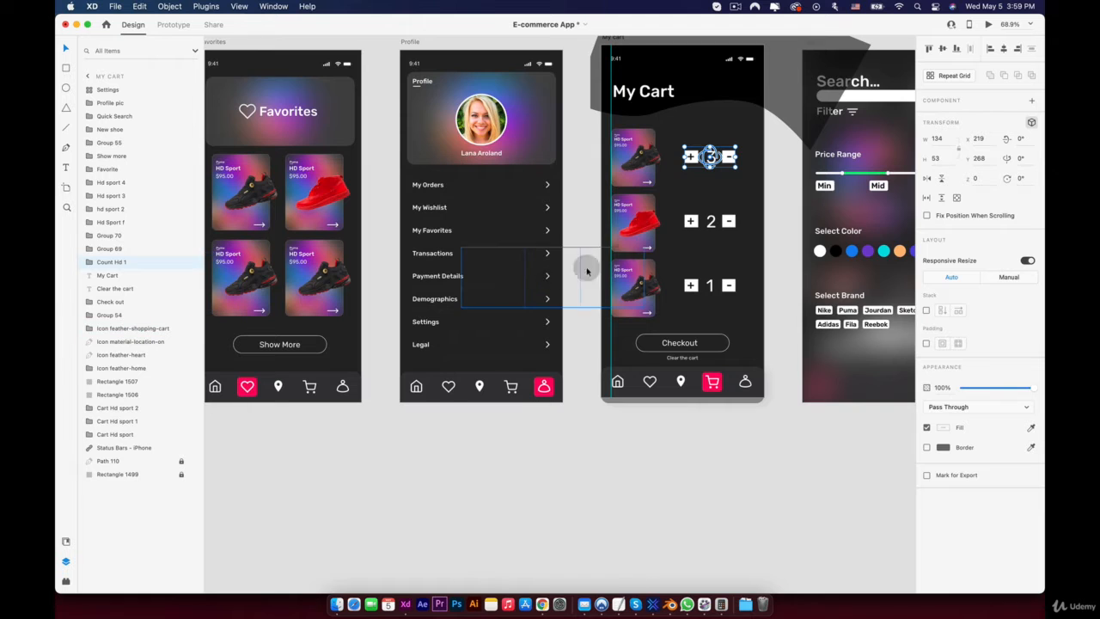
Rename the quantity counter group beside the red shoe card to "Count HD 2"
click(693, 223)
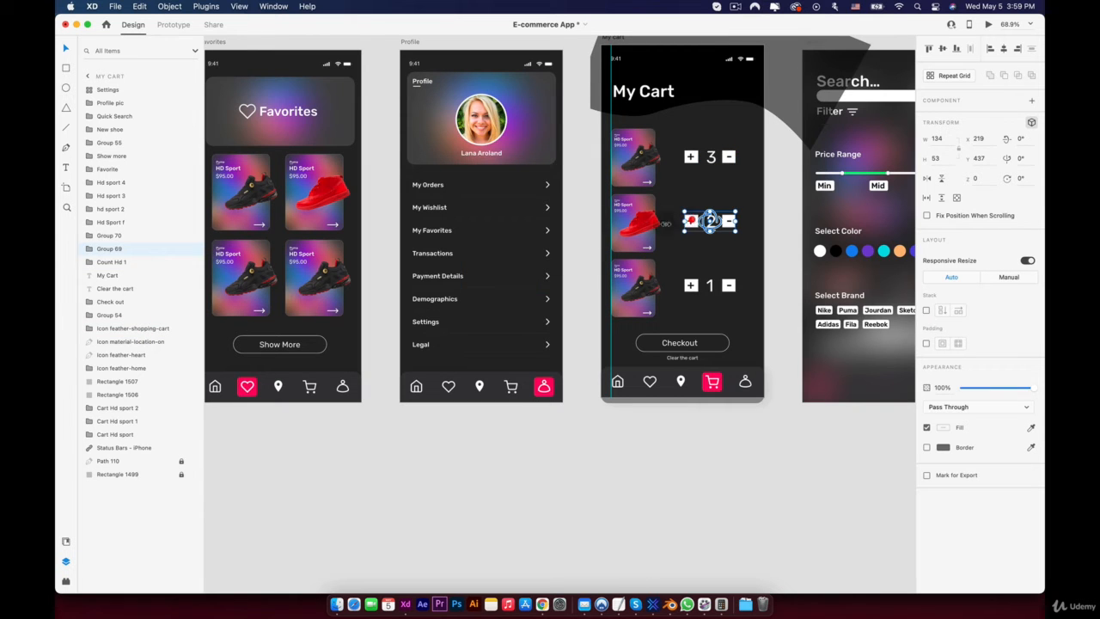
right_click(117, 248)
click(152, 324)
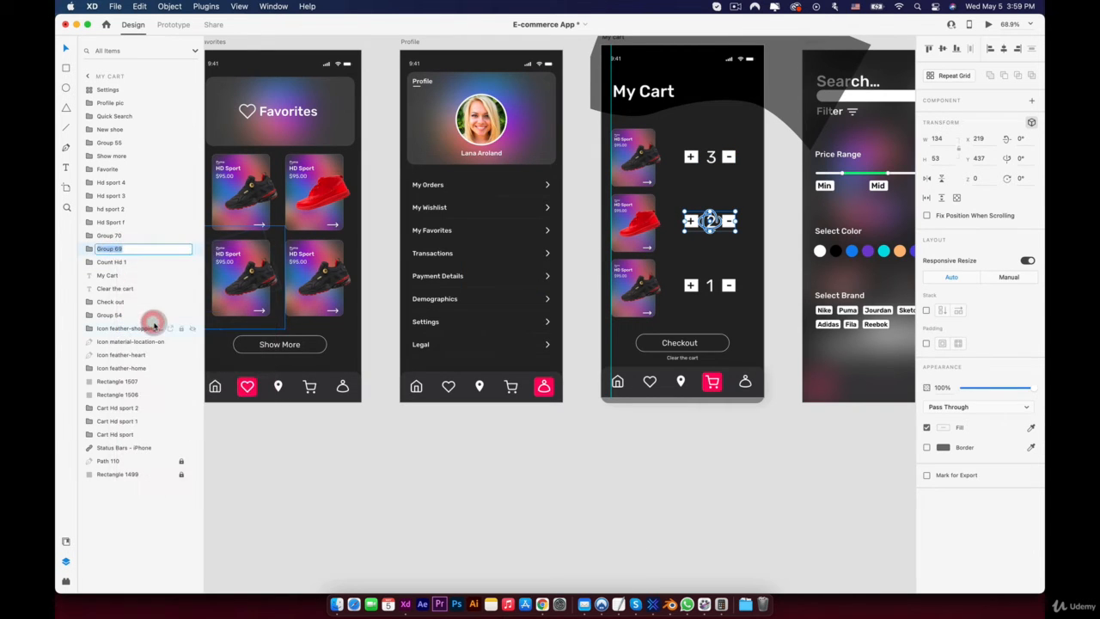
text(Count HD)
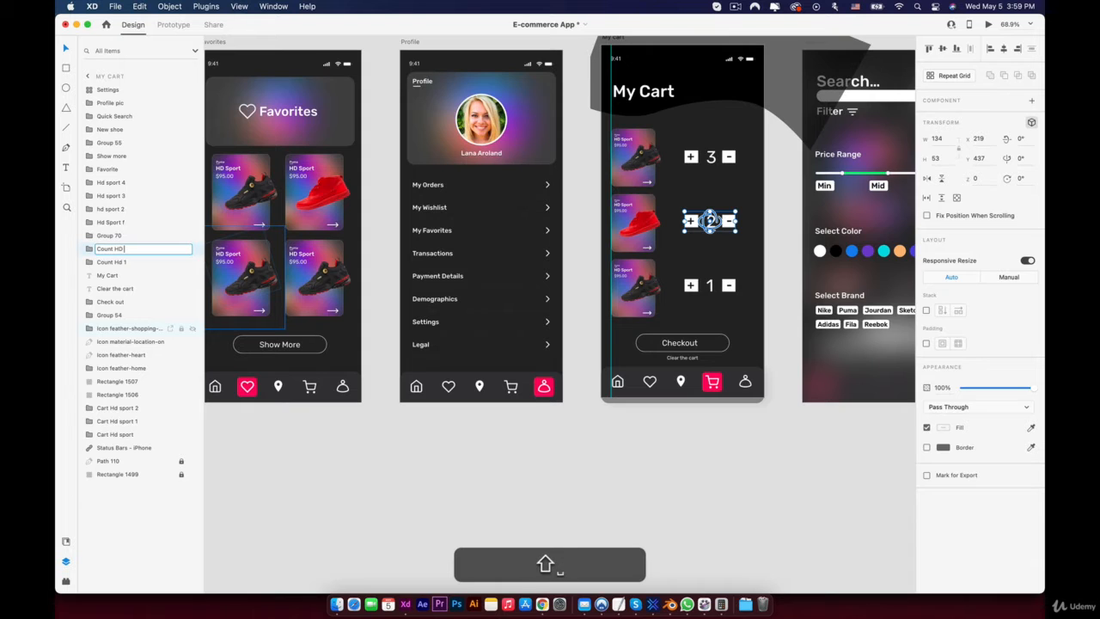
text( 2)
key(Return)
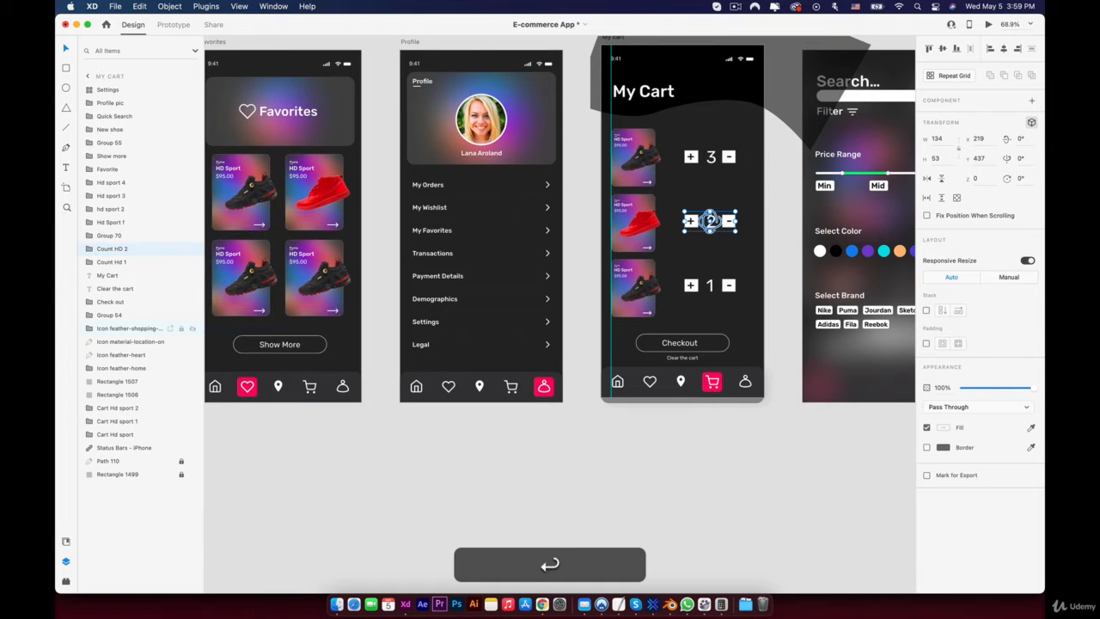
Rename the quantity counter group beside the third product card on the My Cart screen to "Count HD 3"
click(117, 236)
right_click(117, 236)
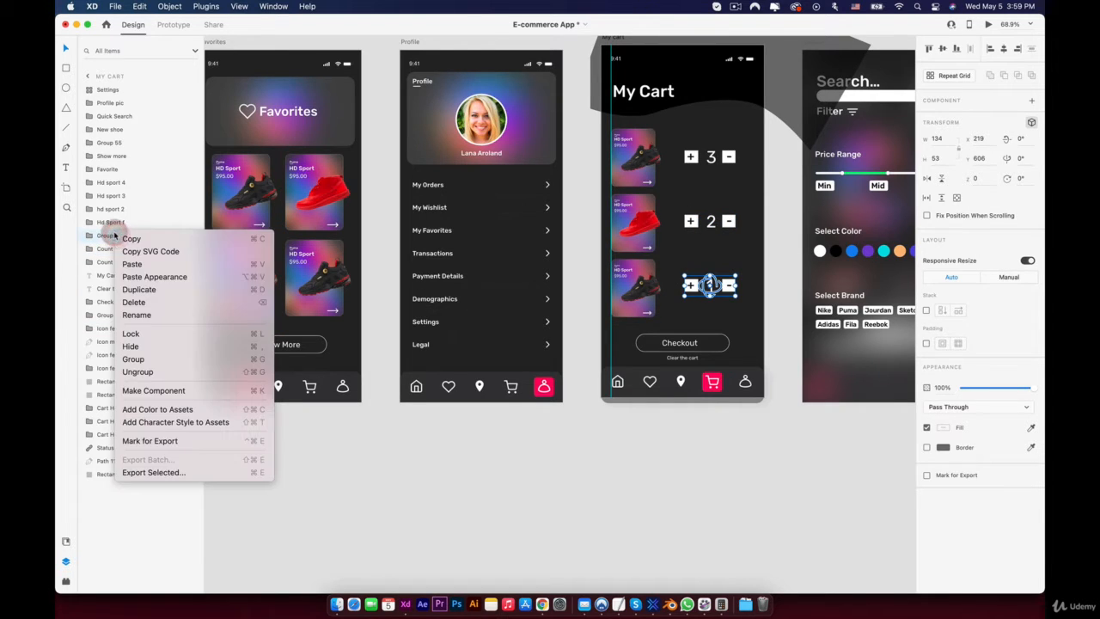
click(136, 315)
key(shift)
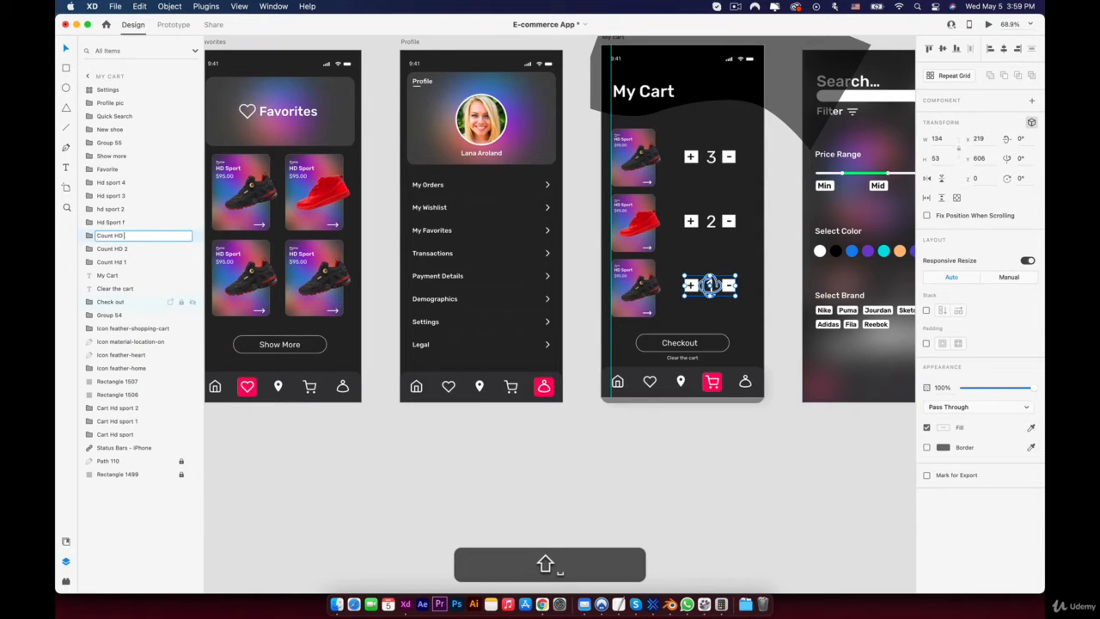
right_click(124, 235)
click(148, 317)
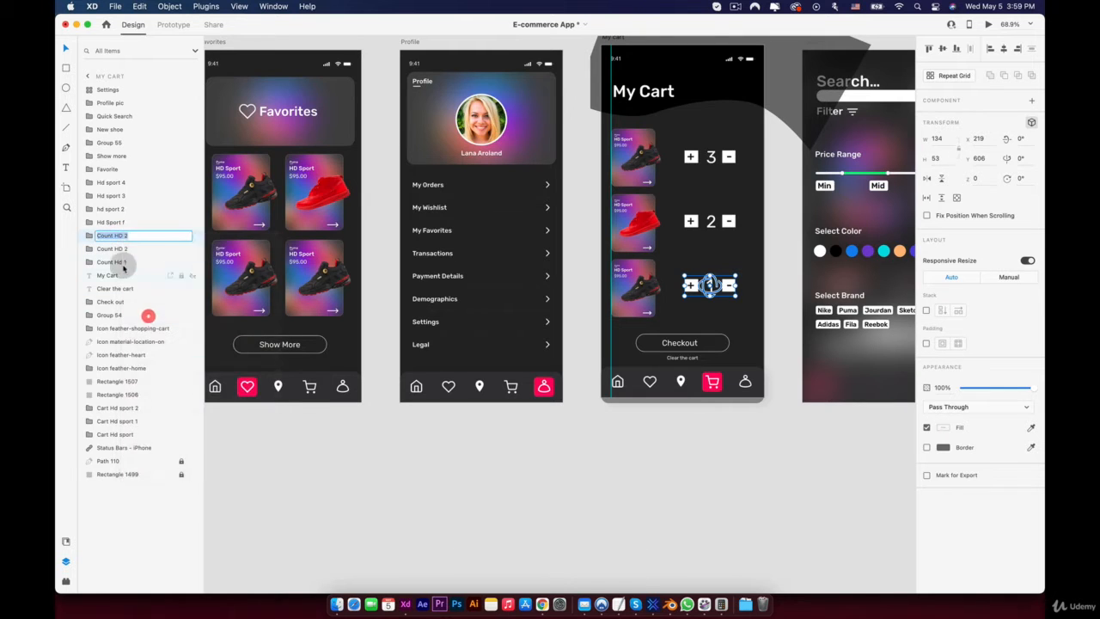
text(3)
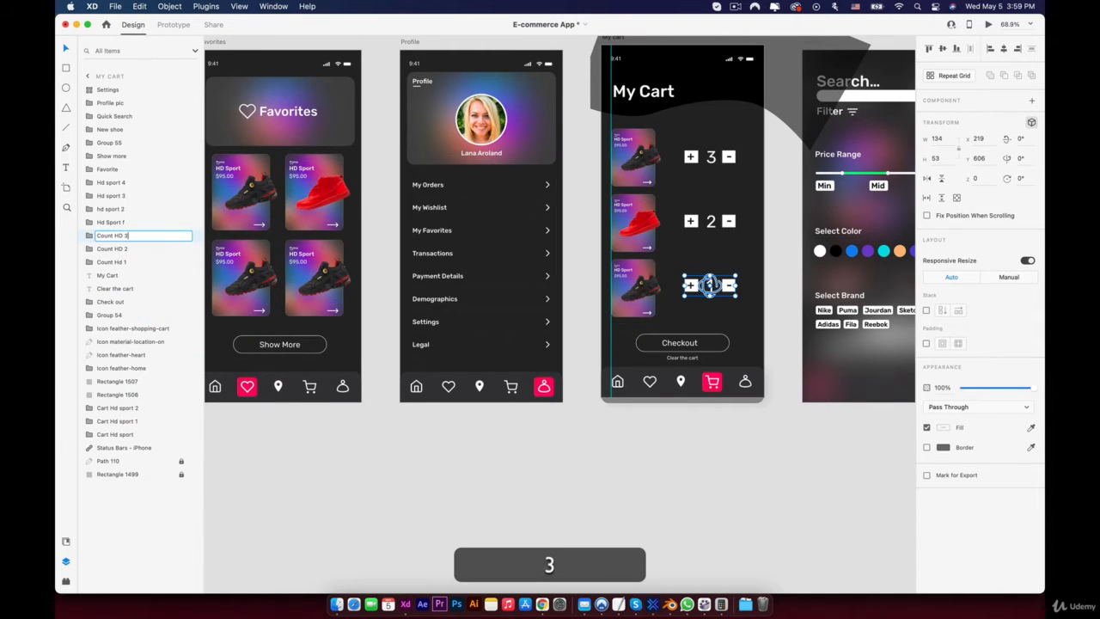
Copy the three product cards and their three quantity counters from the My Cart screen
scroll(705, 154, down, 3)
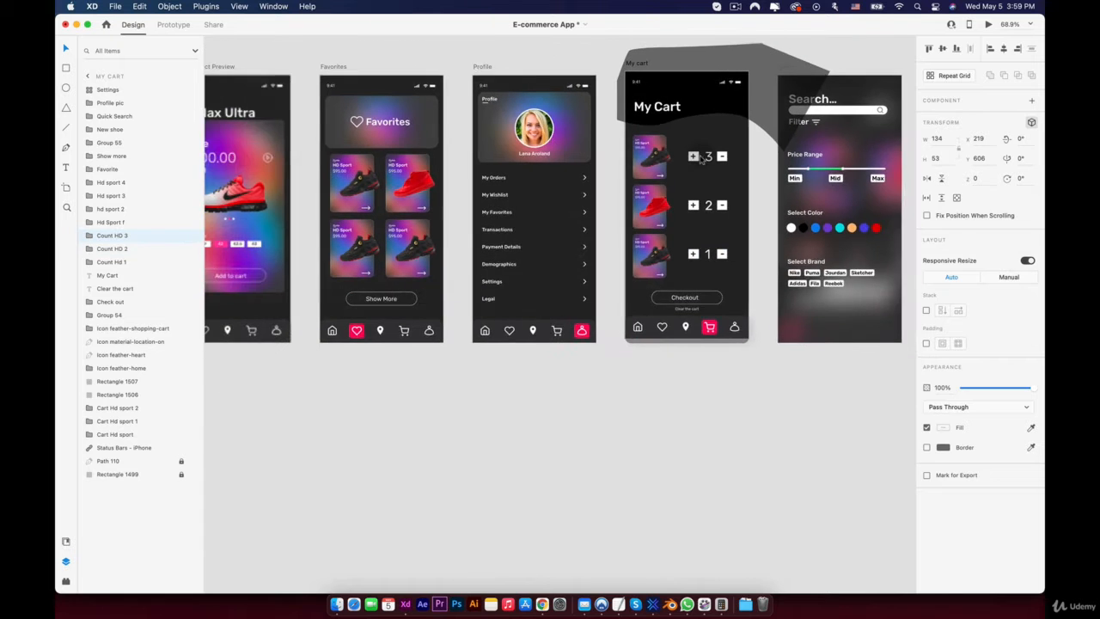
key(space)
drag(662, 101, 696, 176)
scroll(695, 176, down, 3)
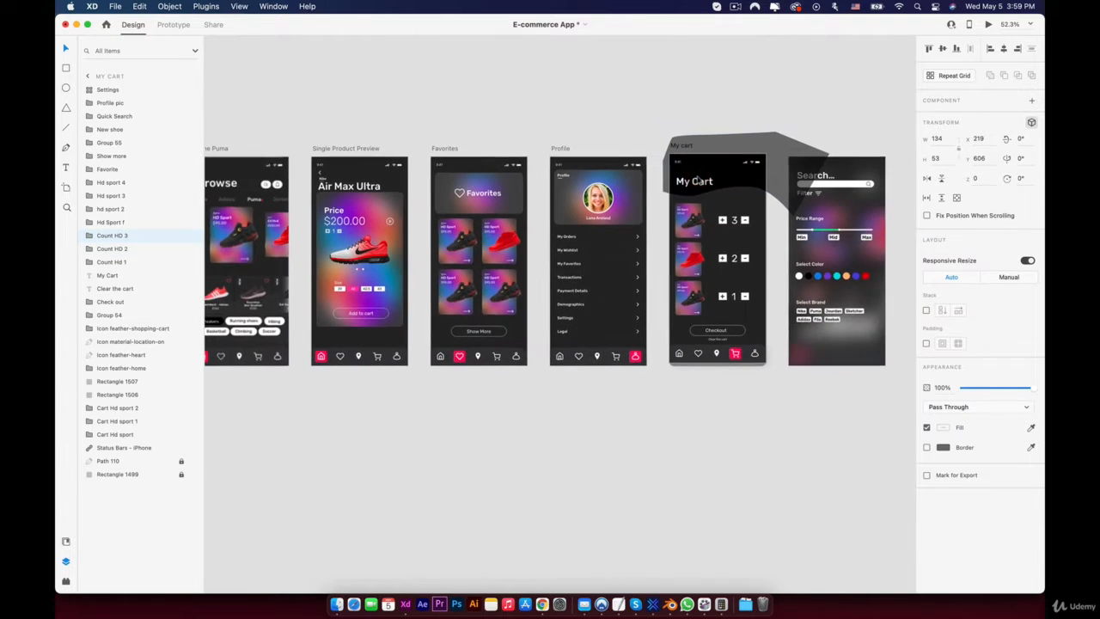
key(space)
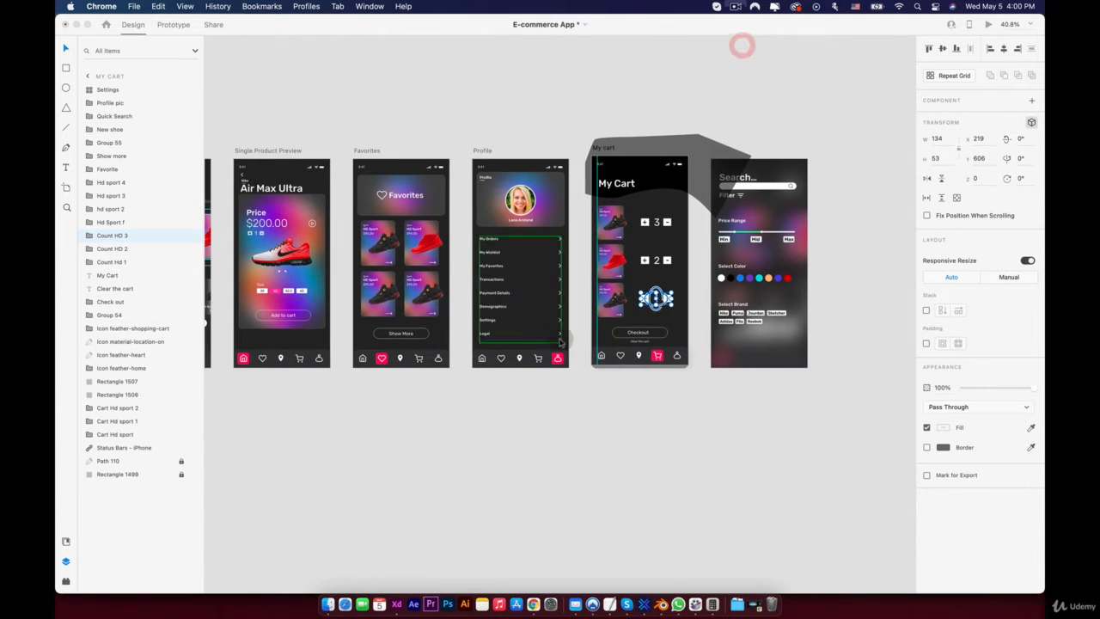
click(651, 394)
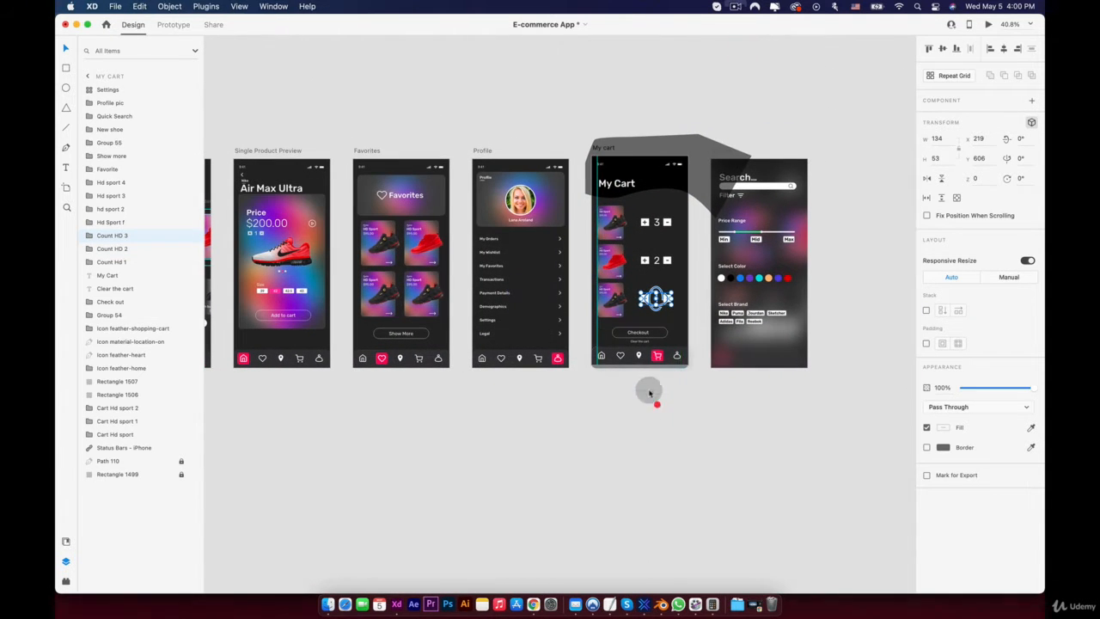
scroll(643, 343, up, 5)
click(656, 258)
click(580, 113)
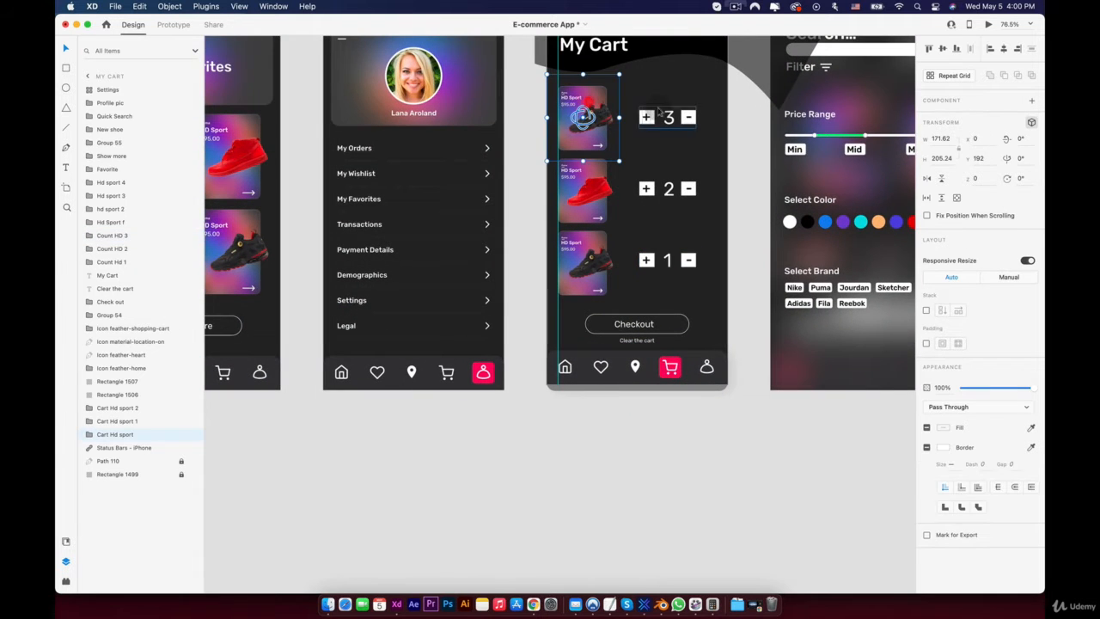
shift+click(653, 118)
shift+click(652, 195)
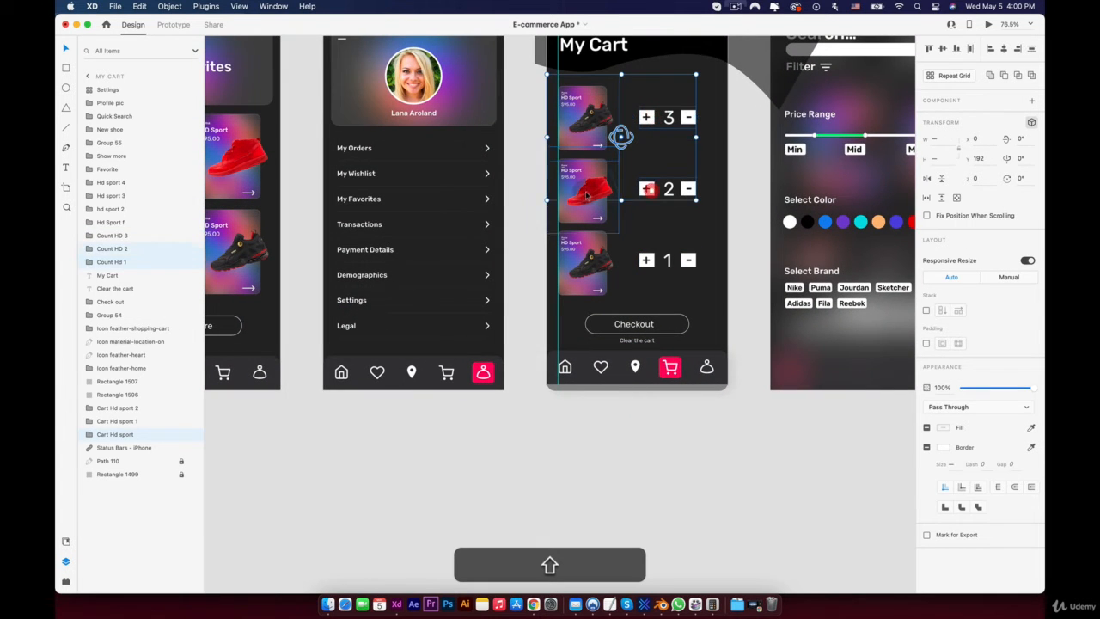
shift+click(597, 211)
shift+click(603, 279)
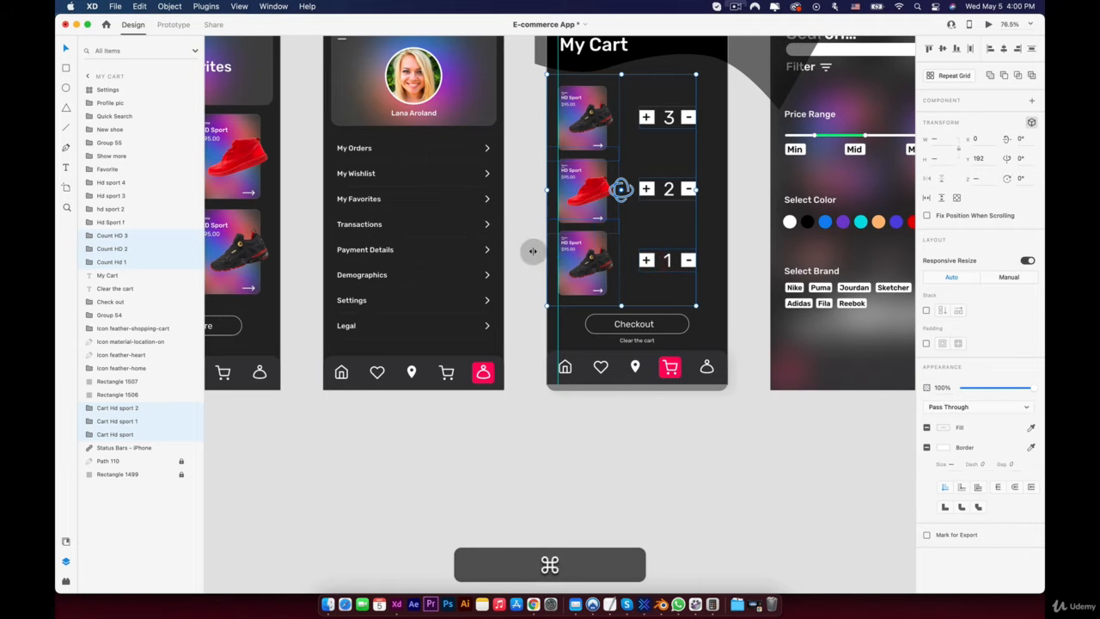
key(super+c)
Paste the copied product cards and quantity counters into the Home Nike artboard
scroll(499, 197, left, 5)
scroll(533, 203, down, 5)
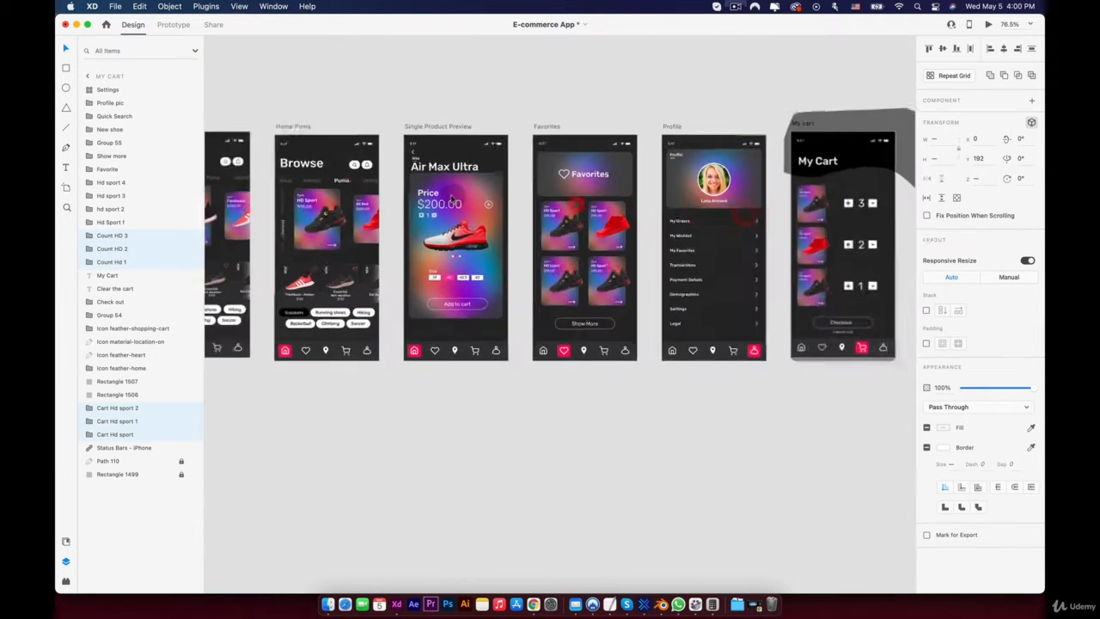
drag(291, 172, 548, 185)
scroll(280, 112, up, 3)
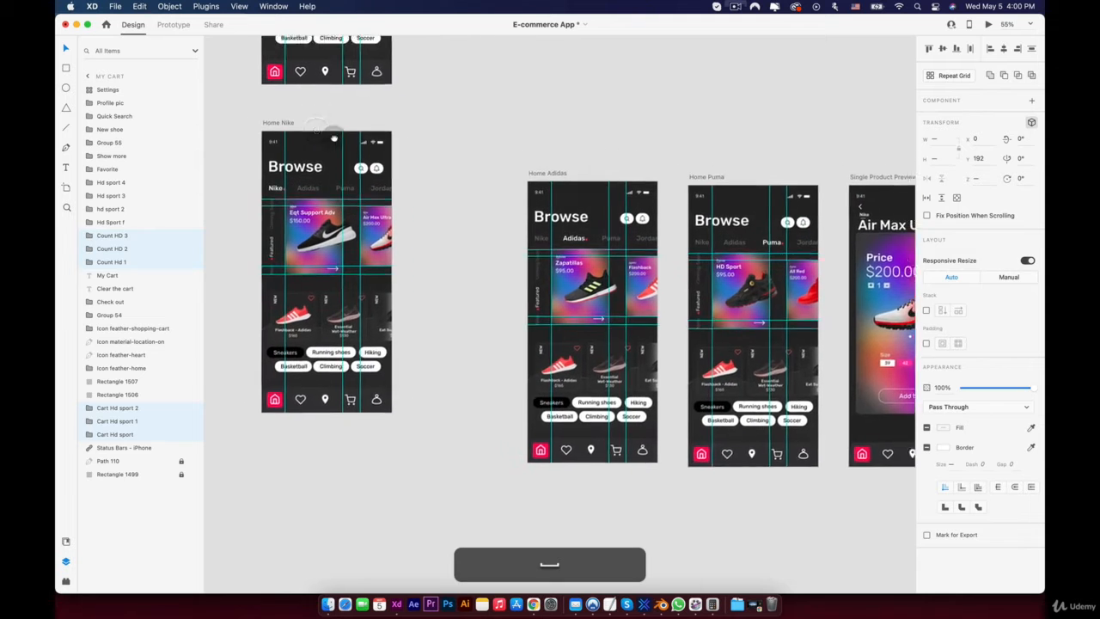
click(337, 147)
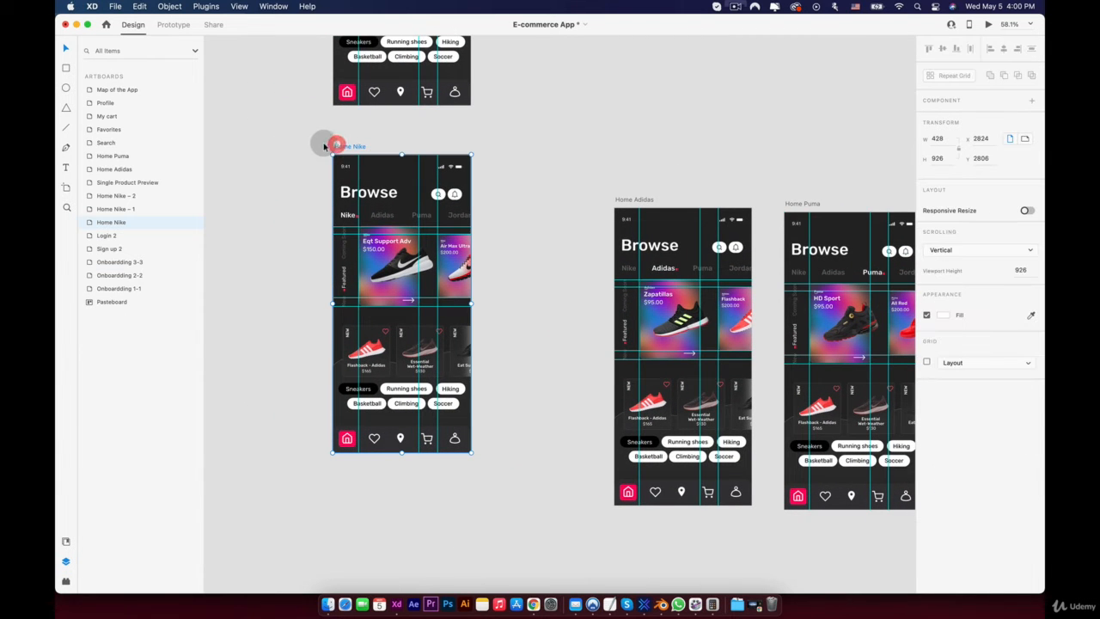
key(super+v)
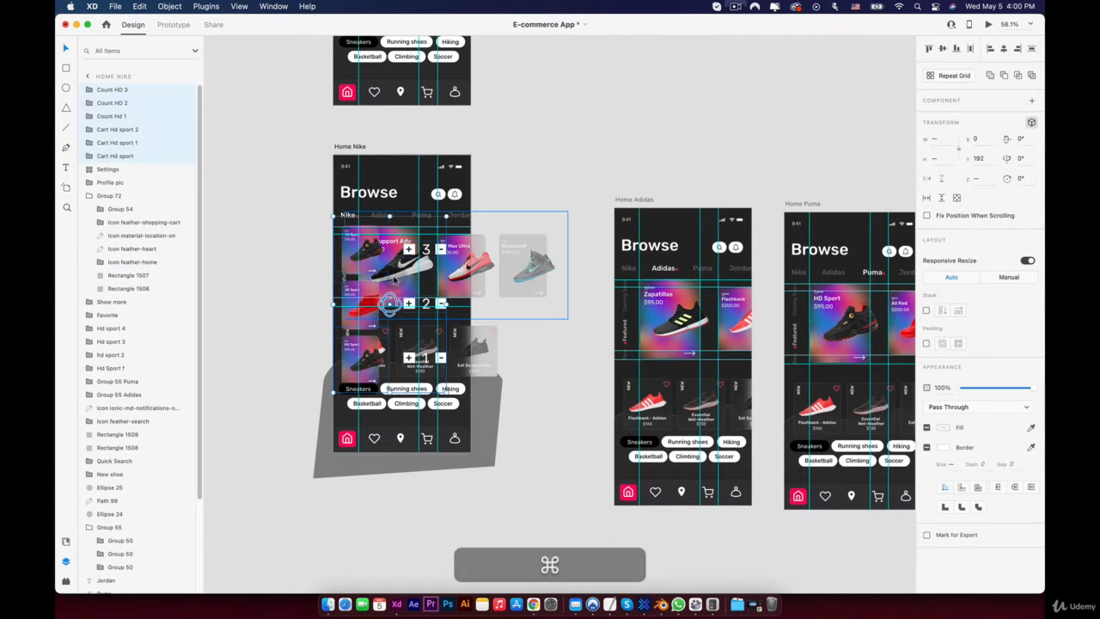
Move the pasted product cards beyond the left edge of the Home Nike artboard and set their opacity to 0%
scroll(365, 222, up, 5)
scroll(395, 281, down, 3)
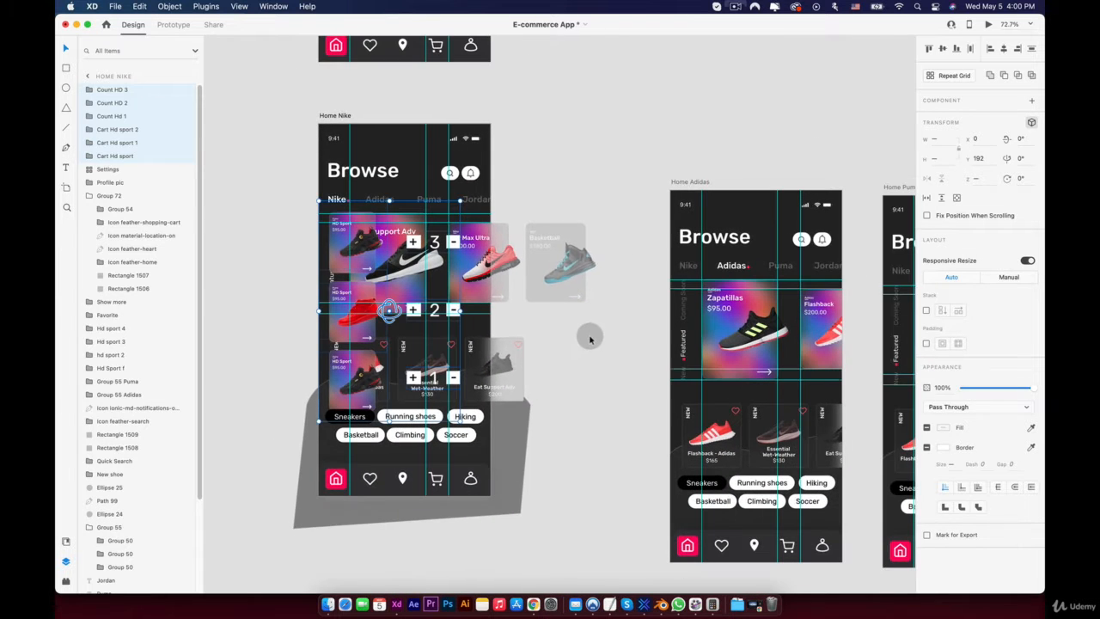
click(571, 334)
drag(343, 243, 284, 244)
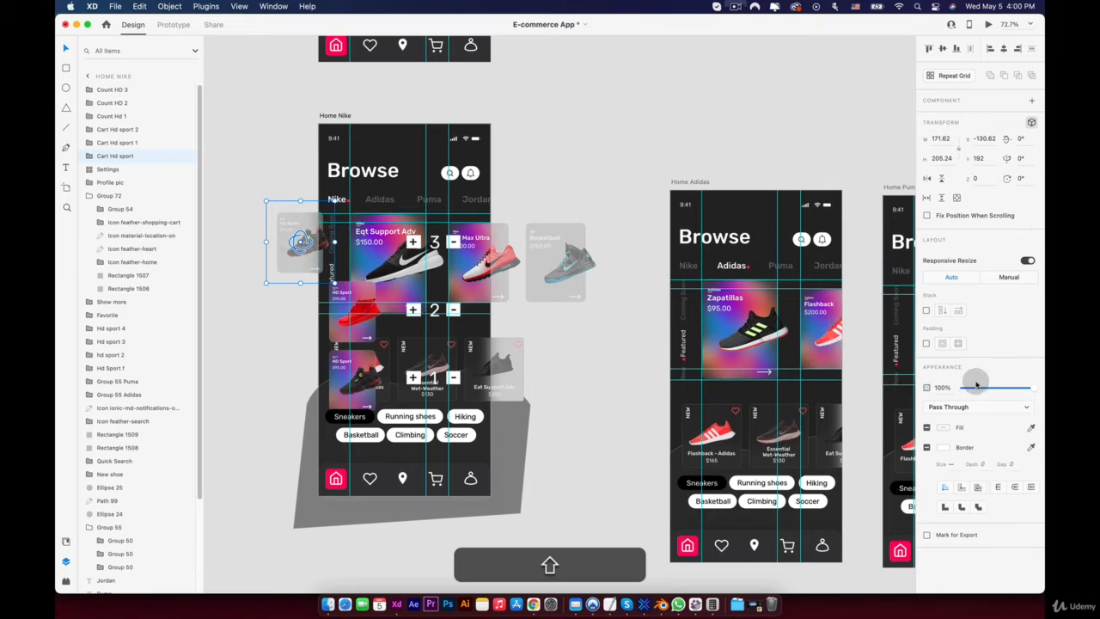
drag(977, 388, 771, 390)
click(334, 302)
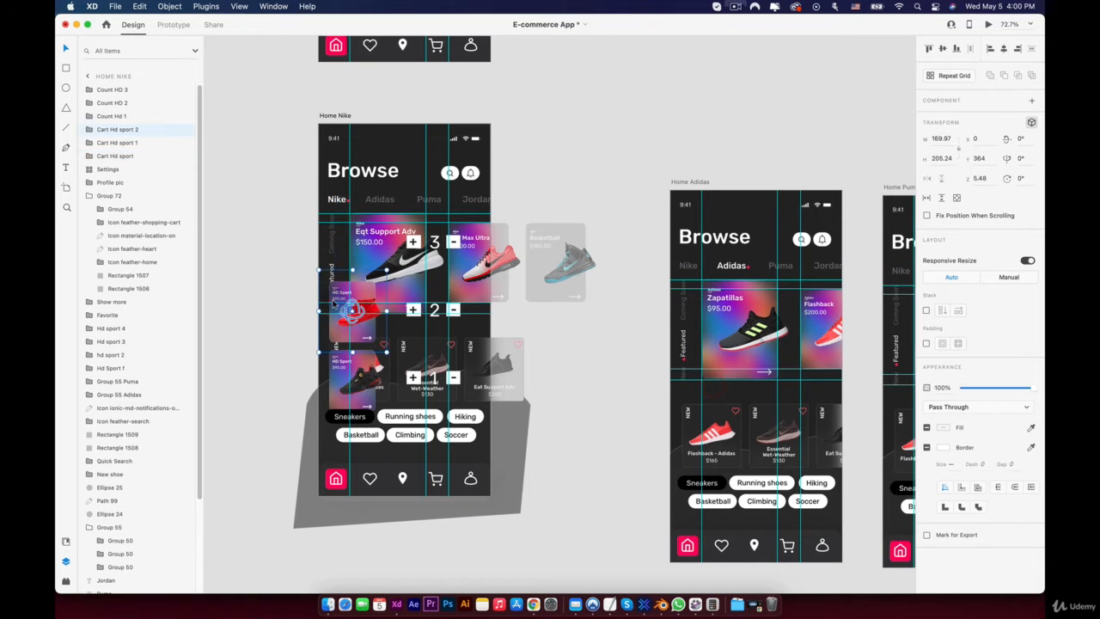
drag(348, 309, 286, 357)
drag(1025, 389, 960, 388)
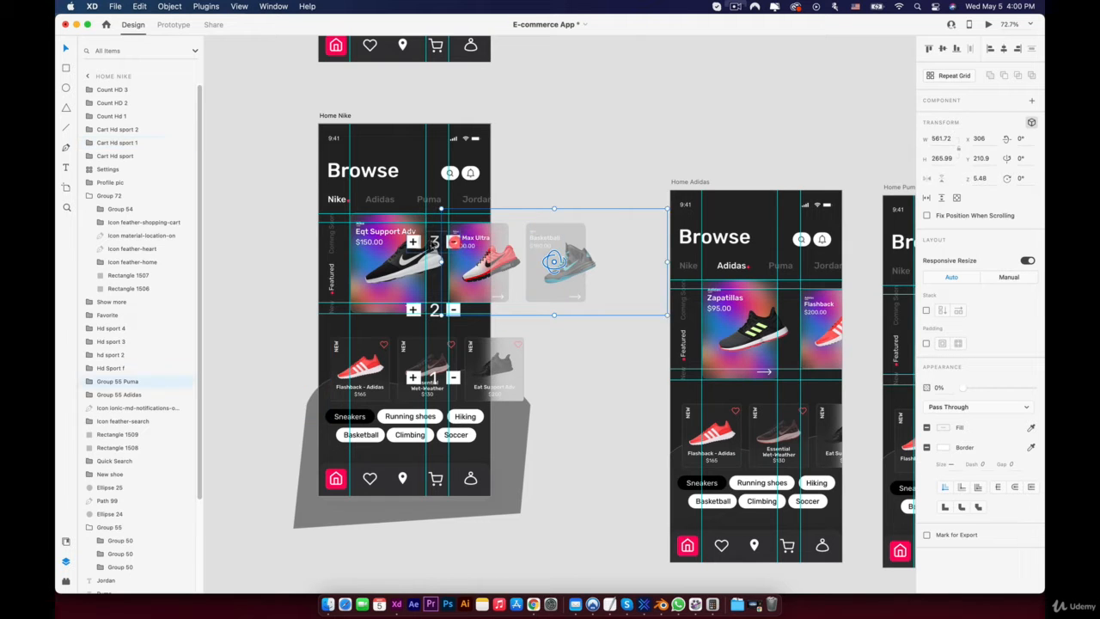
Move the Count Hd 1 group horizontally beyond the right edge of the Home Nike artboard and set its opacity to 0%
click(435, 242)
drag(435, 243, 524, 242)
drag(1025, 387, 1007, 388)
drag(926, 387, 924, 388)
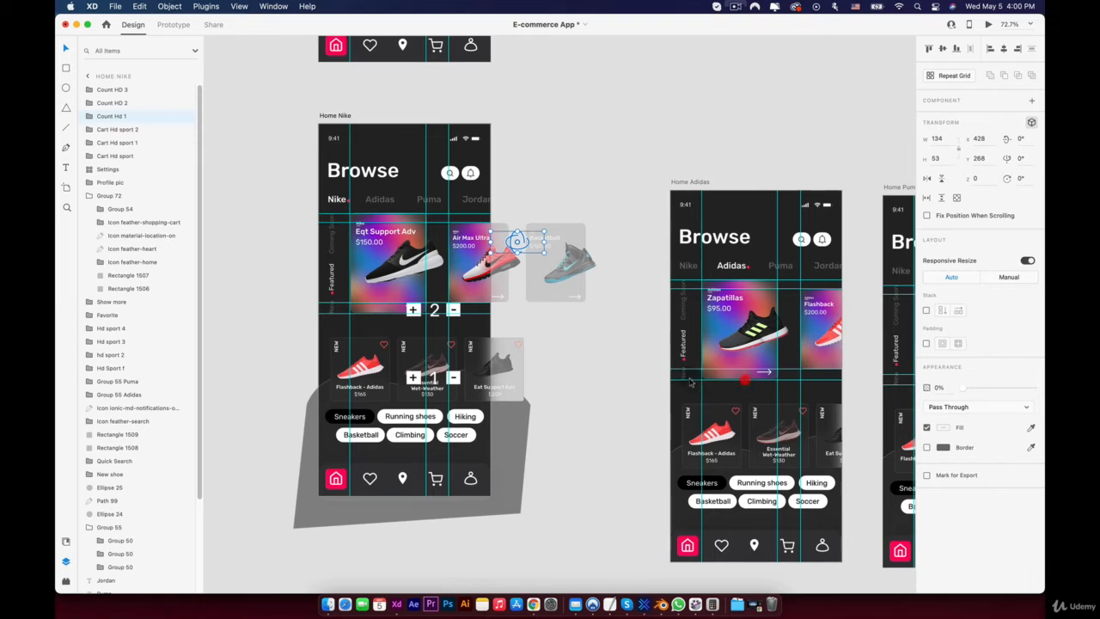
Move the Count HD 2 and Count HD 3 groups to the right edge of the Home Nike artboard and set their opacity to 0%
click(414, 312)
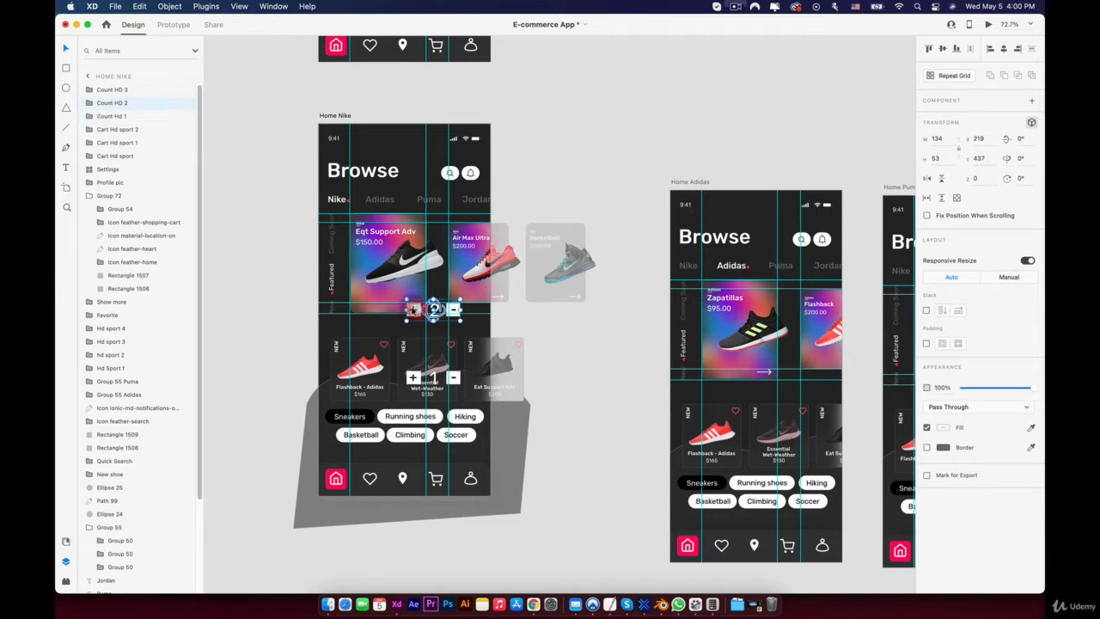
drag(414, 312, 478, 314)
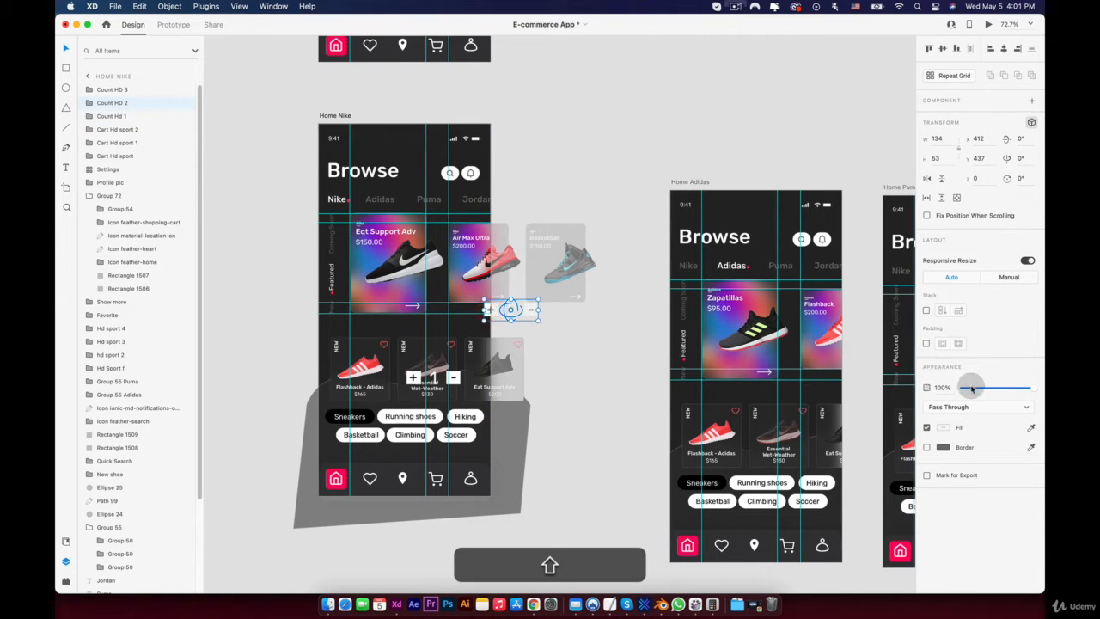
drag(970, 386, 855, 391)
click(430, 378)
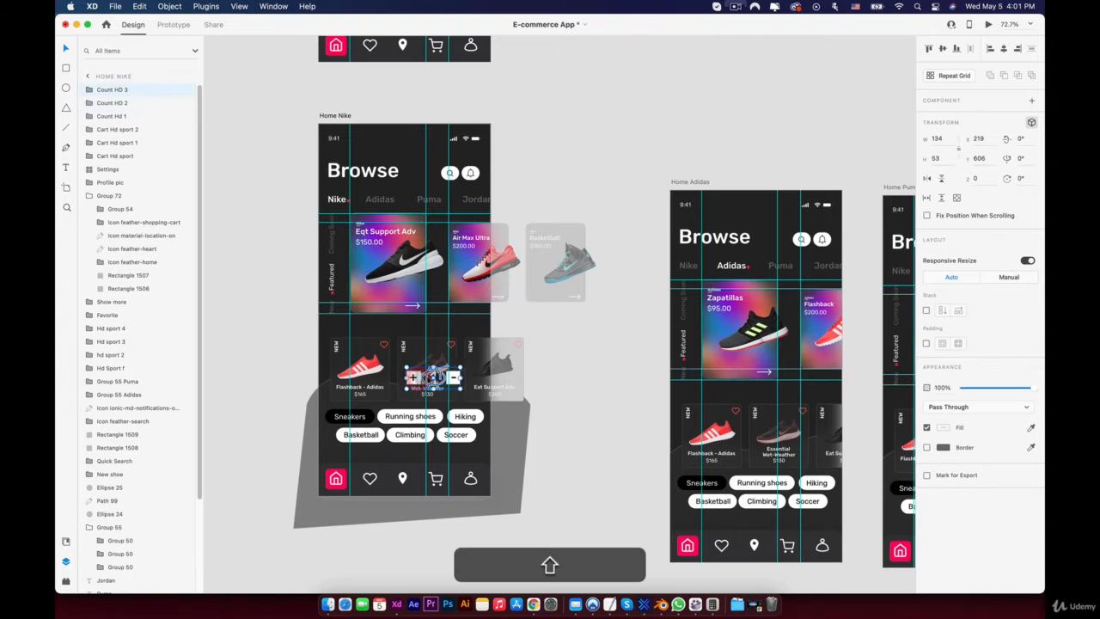
drag(429, 378, 492, 382)
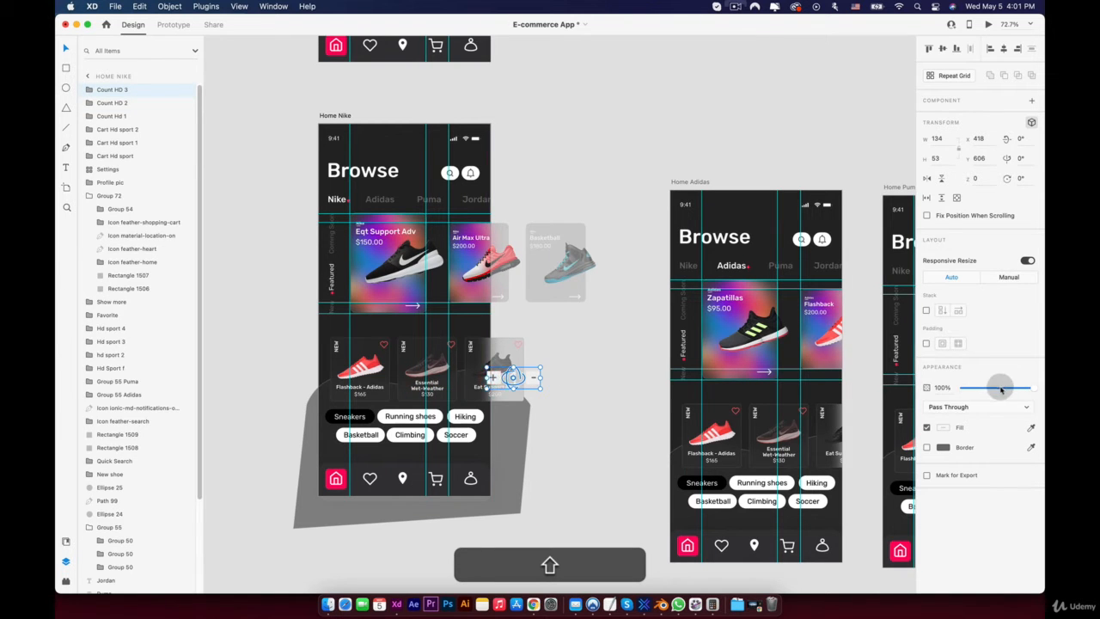
click(584, 384)
Paste the copied product cards and quantity counters into the Home Nike – 1 artboard
scroll(382, 290, up, 2)
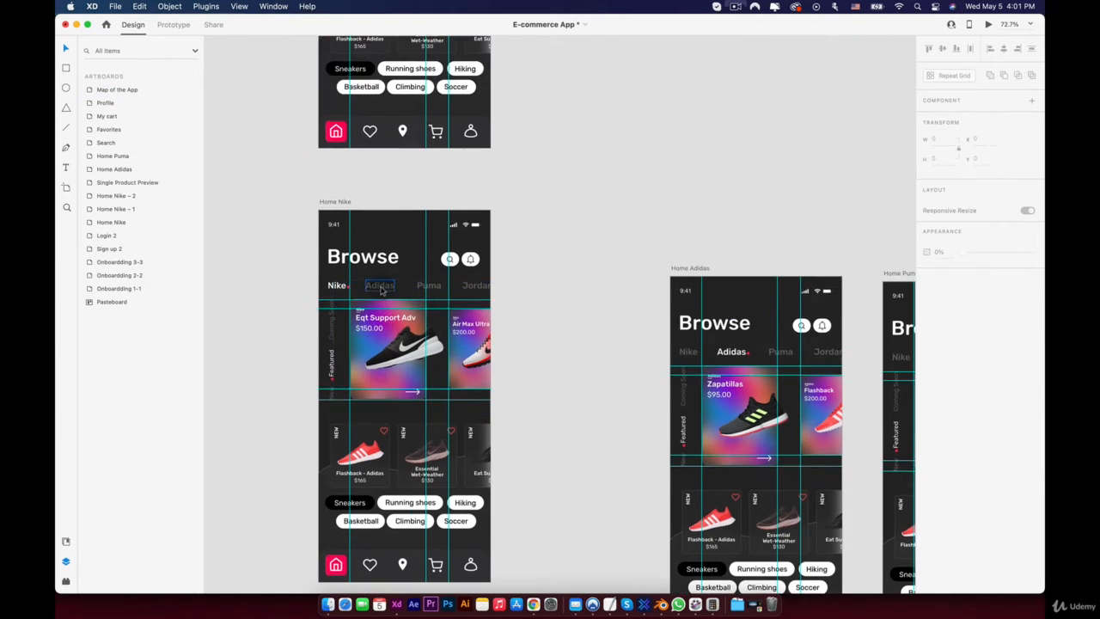
scroll(382, 291, up, 10)
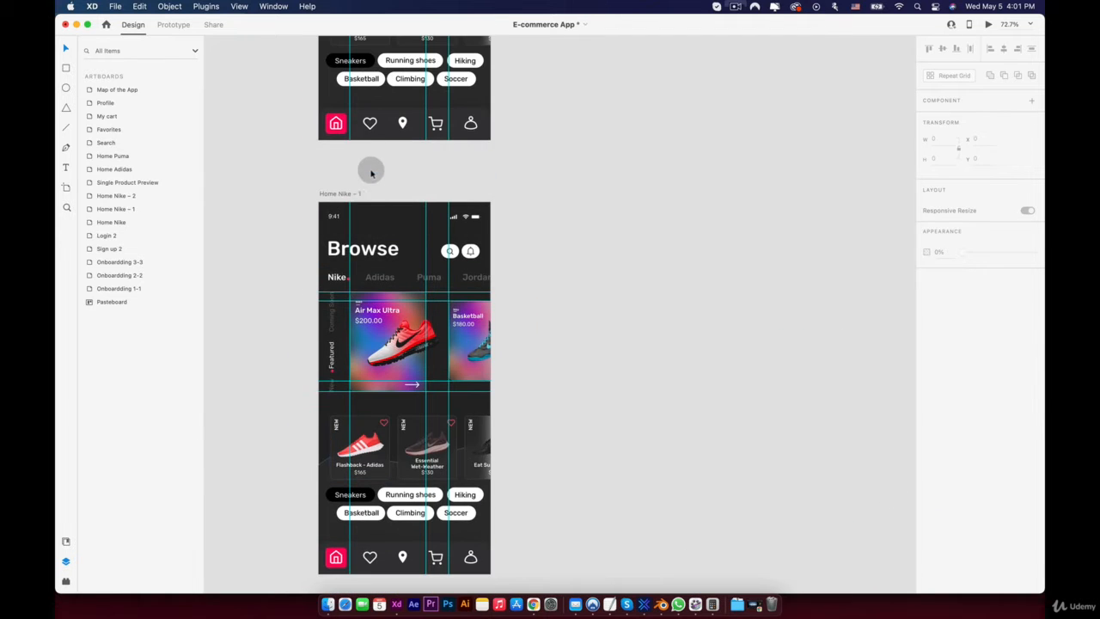
click(340, 193)
key(super+v)
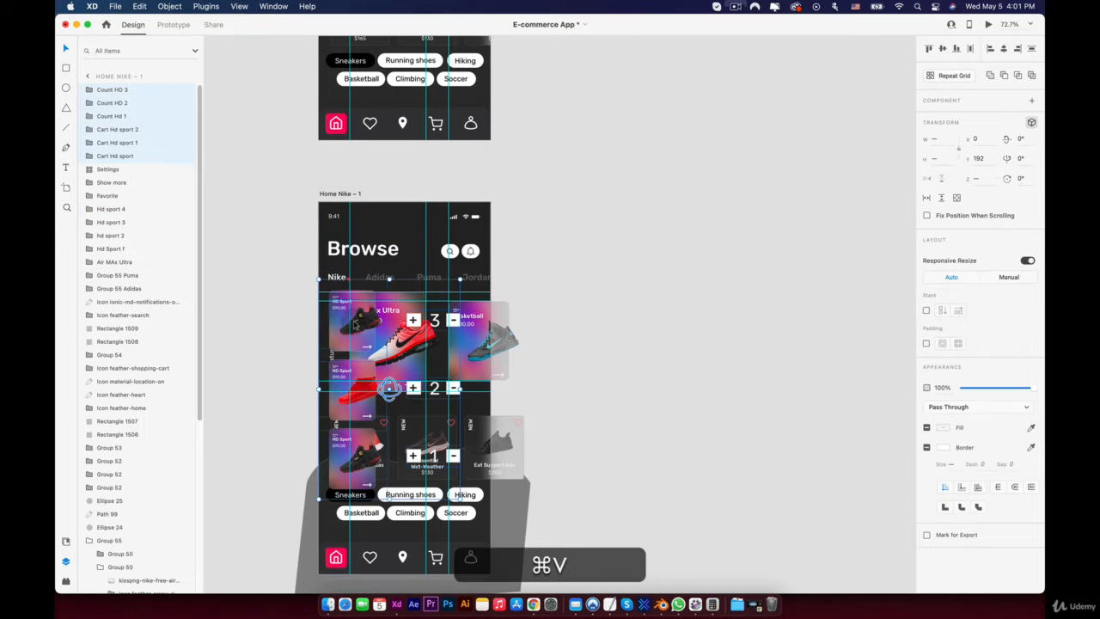
Move the upper two pasted cards, Cart Hd sport and Cart Hd sport 2, off the left edge of Home Nike – 1 at 0% opacity
click(624, 323)
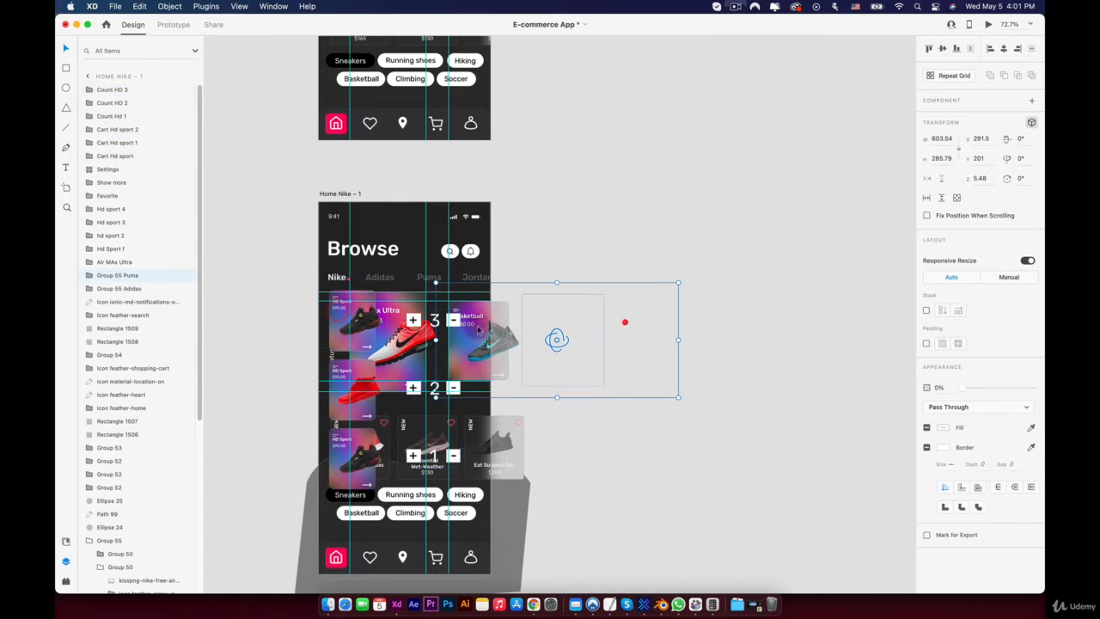
click(343, 313)
drag(338, 307, 288, 300)
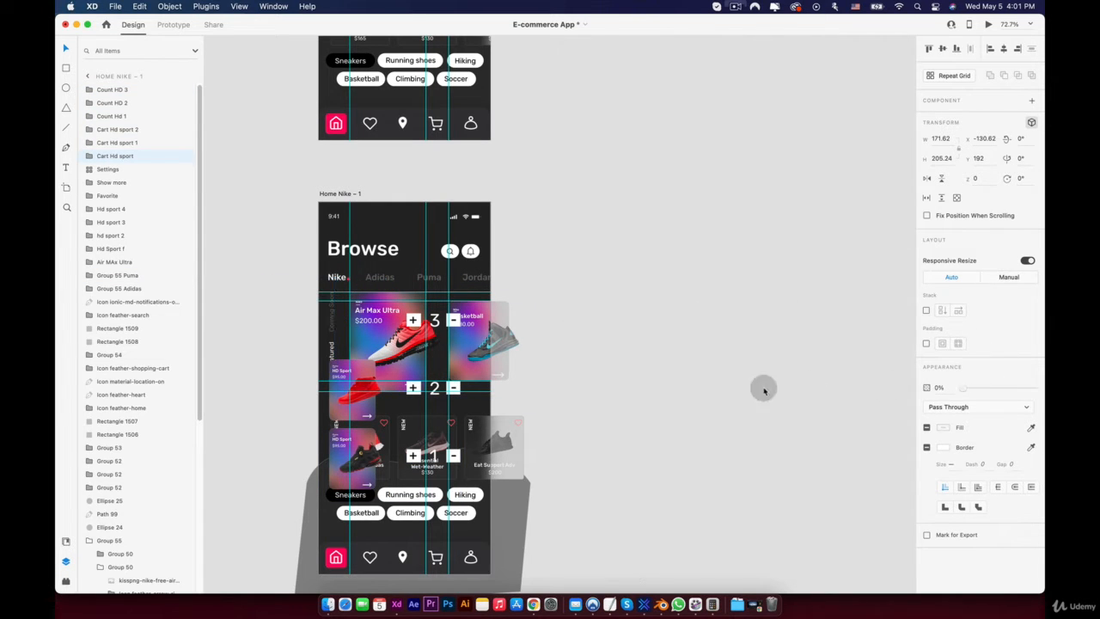
click(352, 388)
drag(351, 388, 297, 389)
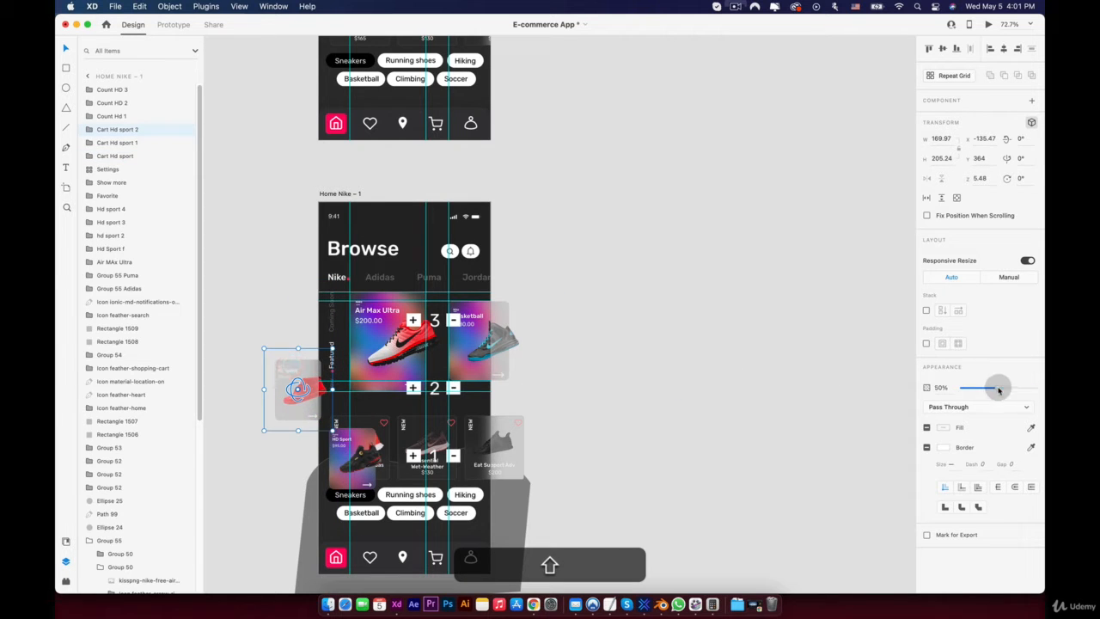
drag(996, 386, 776, 386)
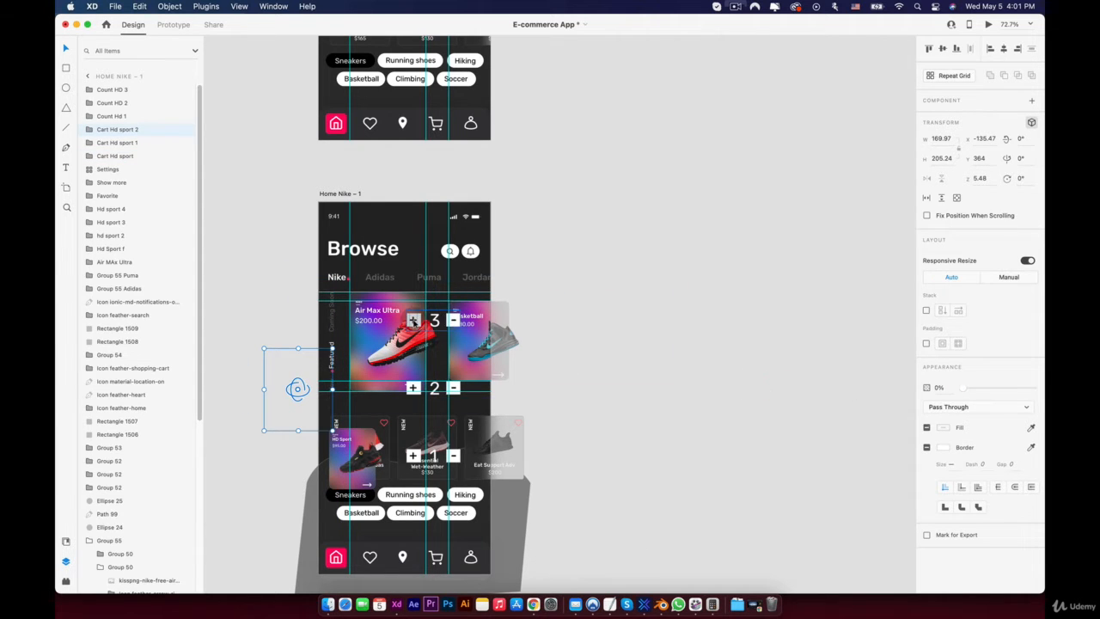
Move the Count Hd 1, Count HD 2 and Count HD 3 groups horizontally to the right edge of Home Nike – 1 and set their opacity to 0%
drag(413, 319, 493, 320)
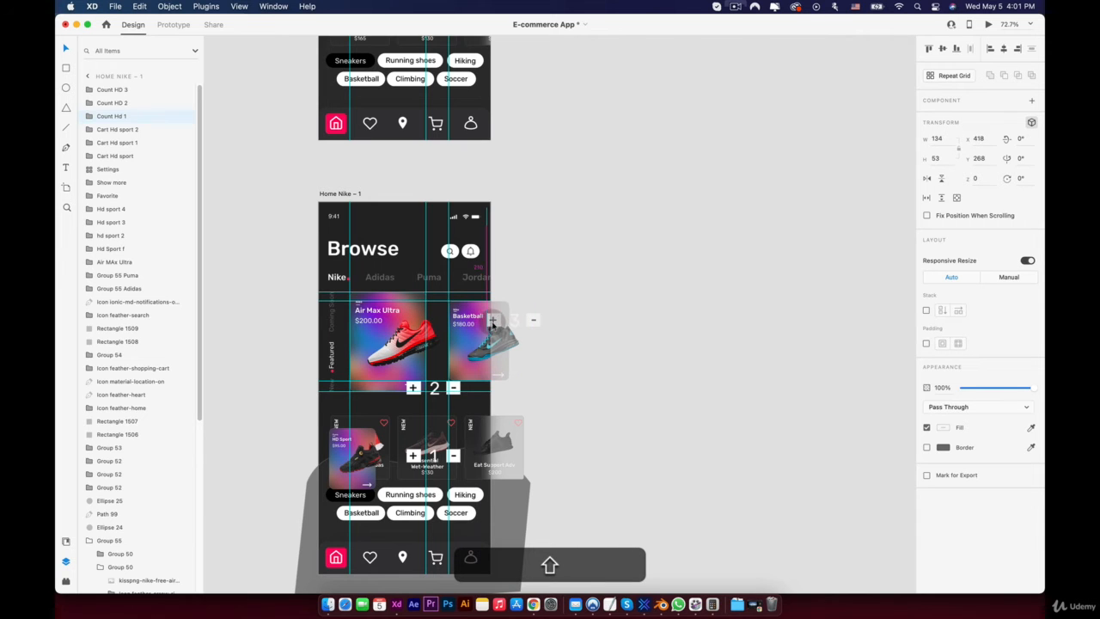
drag(996, 386, 808, 388)
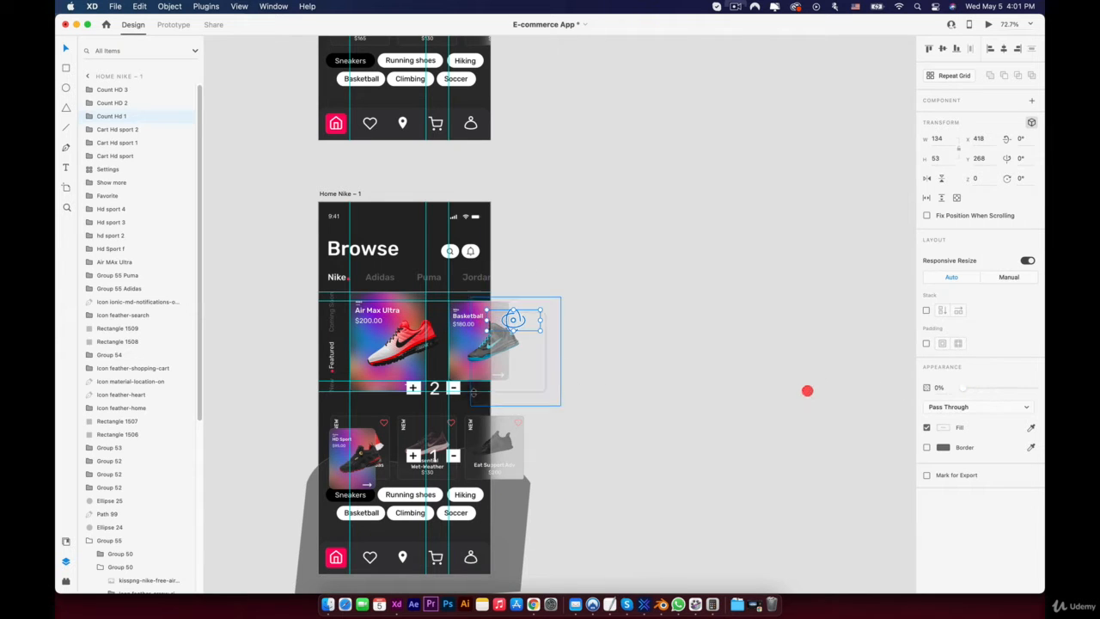
drag(415, 389, 492, 392)
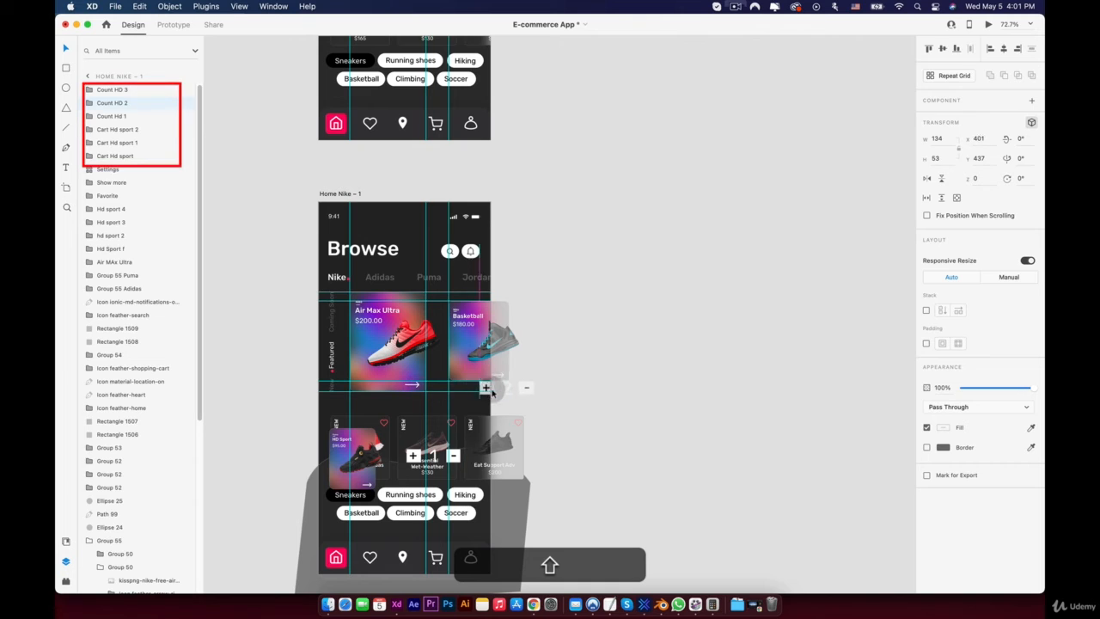
drag(1011, 386, 877, 384)
drag(413, 455, 487, 456)
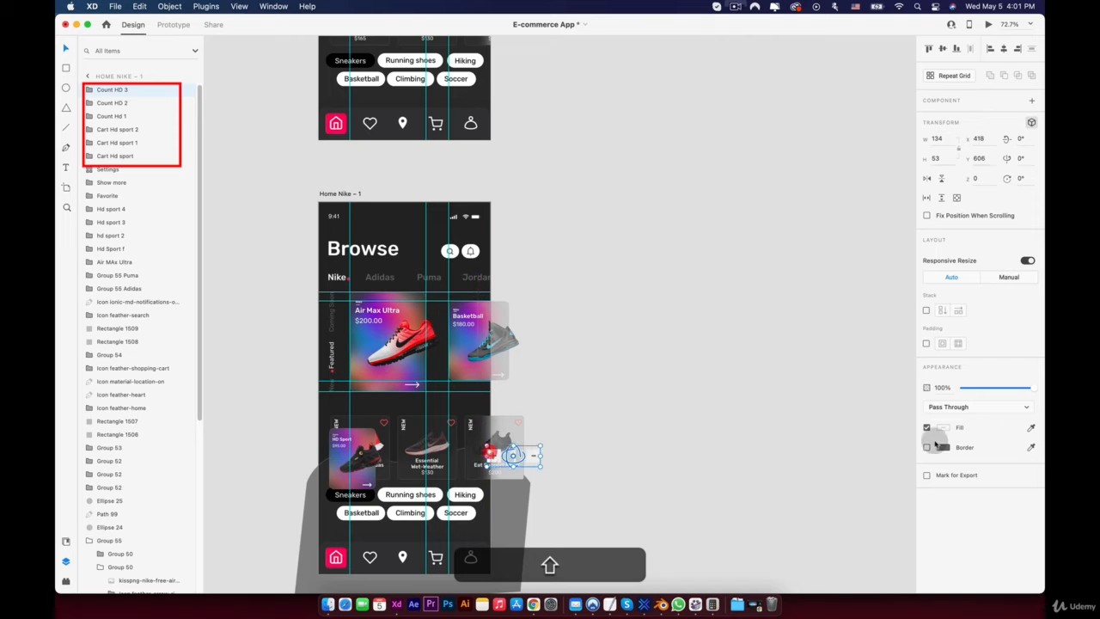
drag(977, 387, 949, 389)
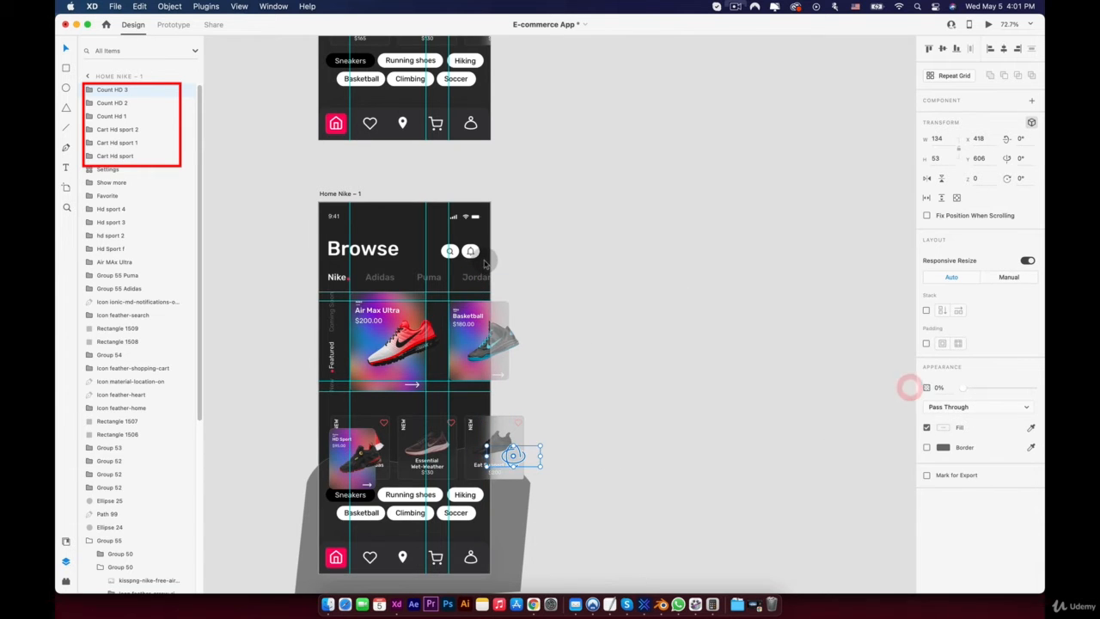
Paste the copied product cards and quantity counters into the Home Nike – 2 artboard
scroll(358, 135, up, 8)
click(340, 118)
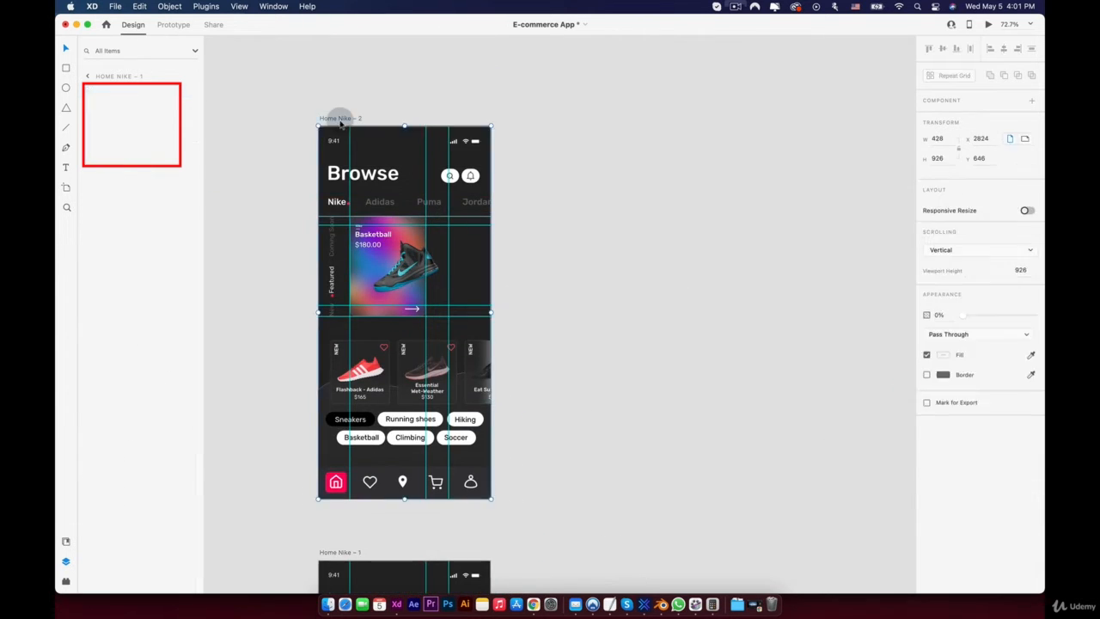
key(super+v)
click(601, 247)
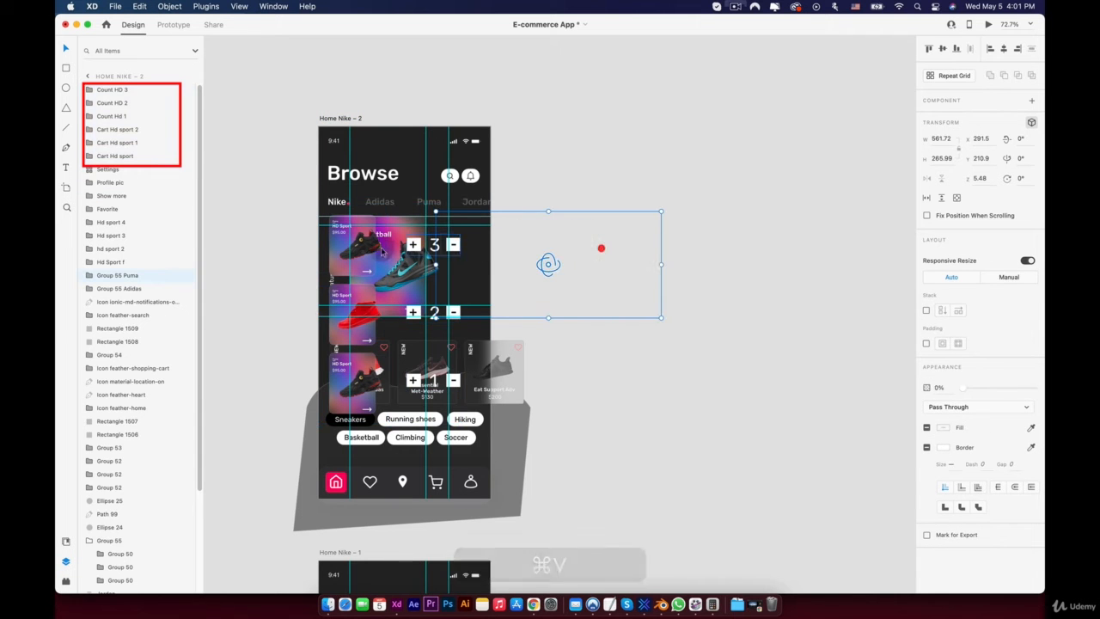
Move the three pasted Cart Hd sport cards horizontally off the left edge of Home Nike – 2 and set each one's opacity to 0%
drag(370, 245, 320, 245)
drag(980, 391, 916, 386)
click(361, 295)
drag(362, 295, 299, 295)
drag(1001, 392, 741, 385)
click(356, 380)
drag(358, 363, 287, 360)
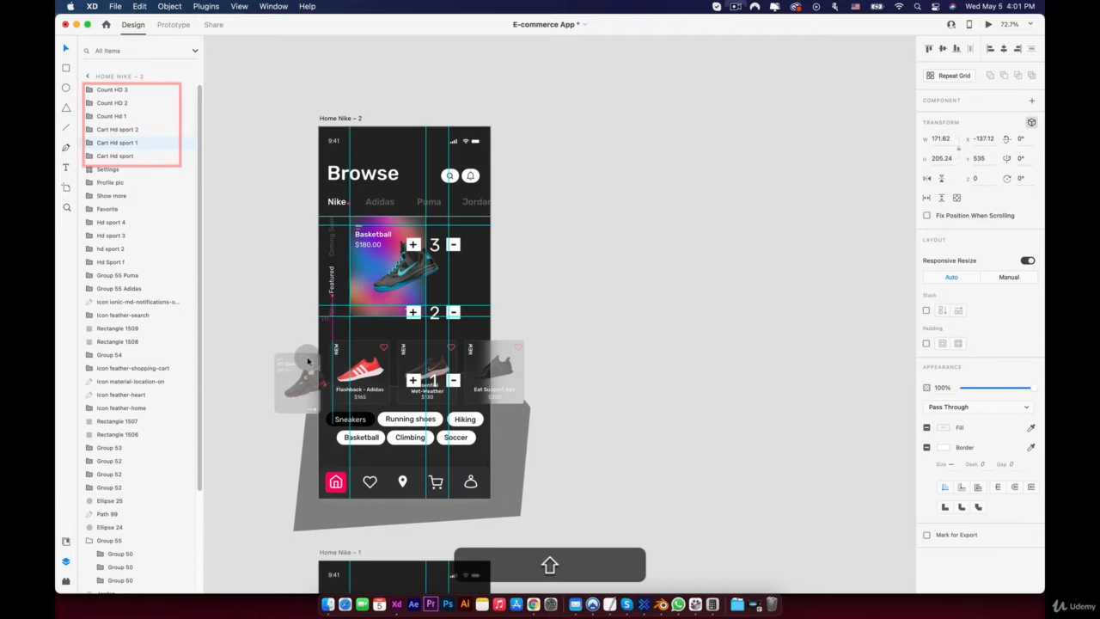
drag(990, 388, 921, 386)
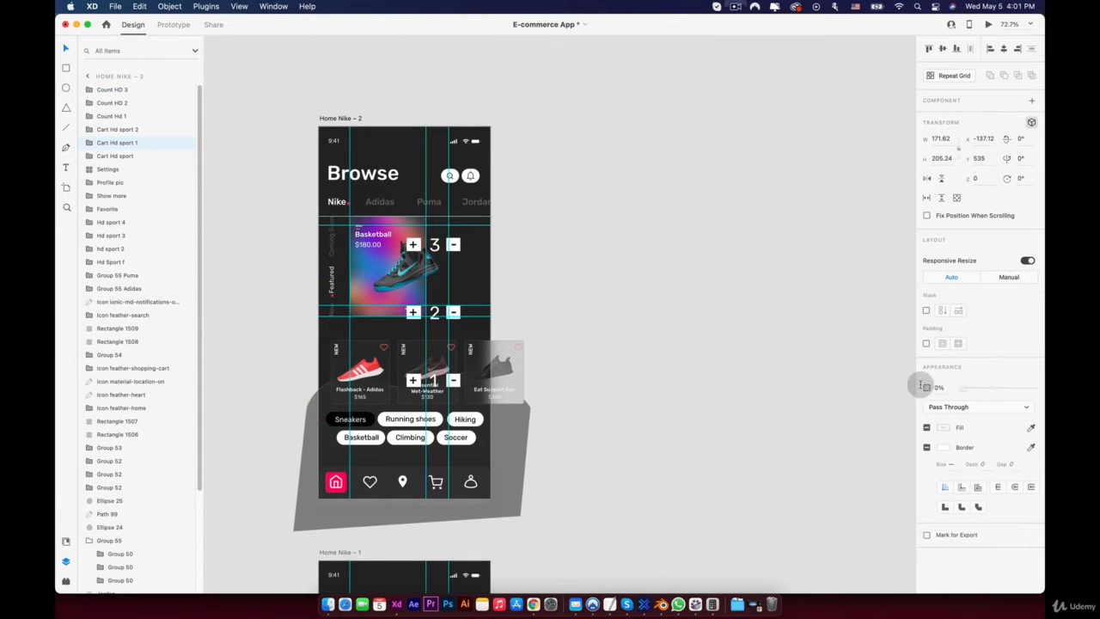
Shift the three counter groups horizontally to the right edge of Home Nike – 2 and set their opacity to 0%
drag(412, 248, 455, 248)
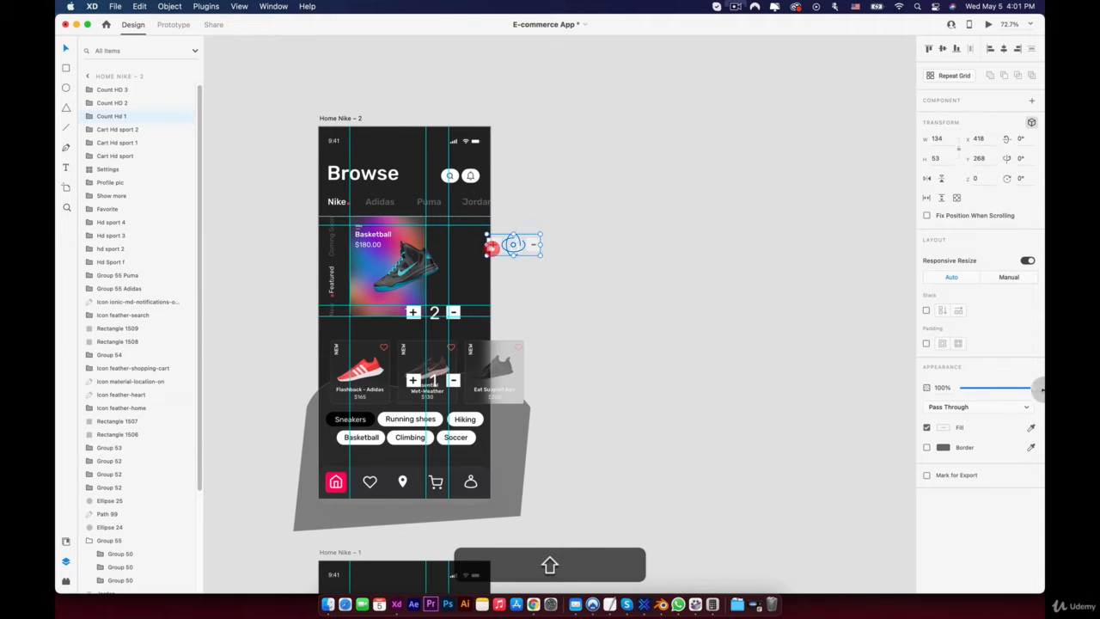
drag(1010, 393, 762, 385)
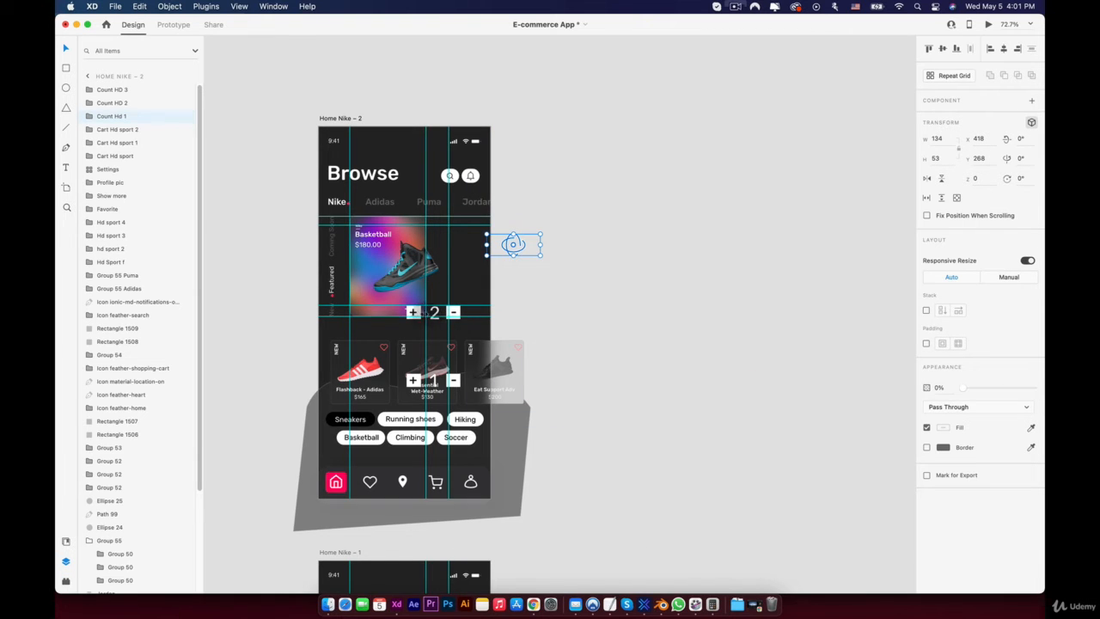
drag(414, 314, 471, 317)
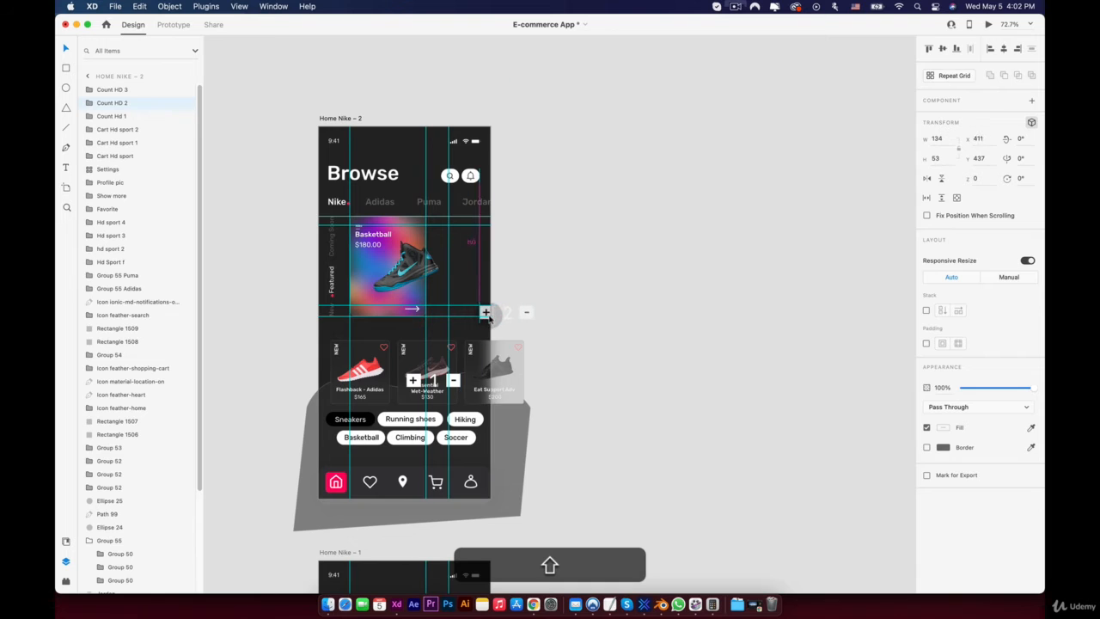
drag(977, 391, 822, 388)
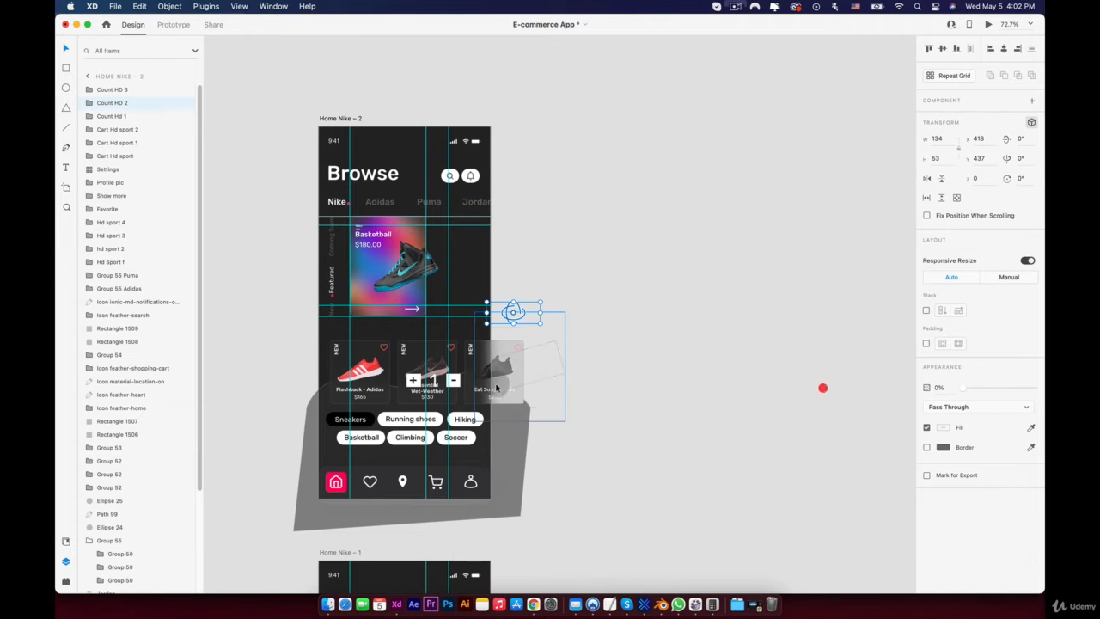
drag(432, 379, 436, 379)
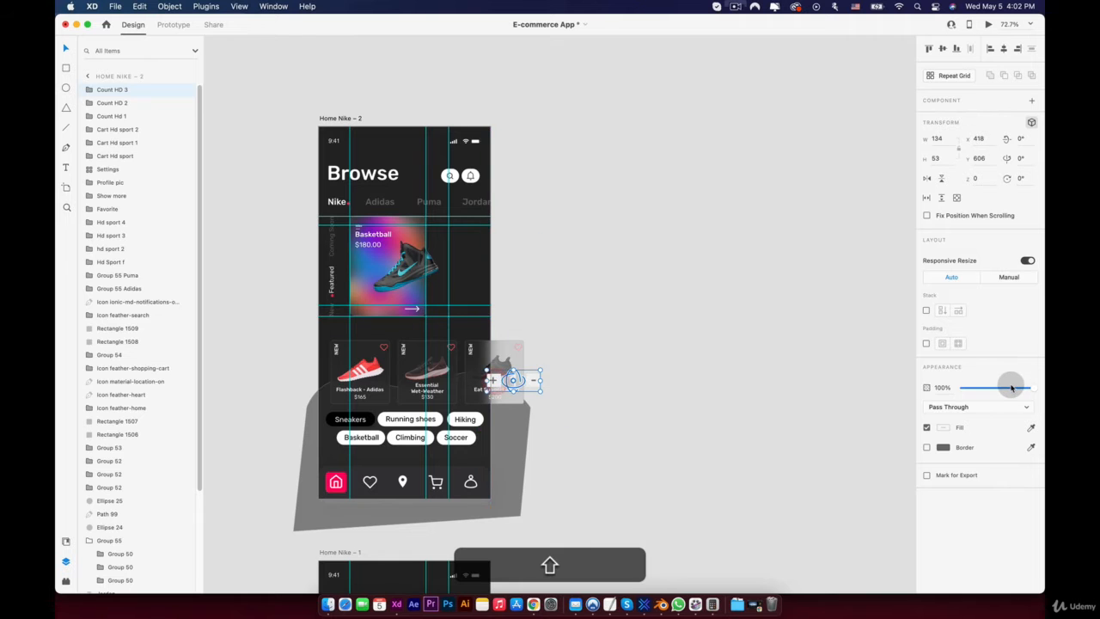
drag(1011, 387, 767, 386)
click(680, 380)
Paste the copied product cards and quantity counters into the Home Adidas artboard
drag(609, 401, 494, 169)
drag(597, 377, 598, 187)
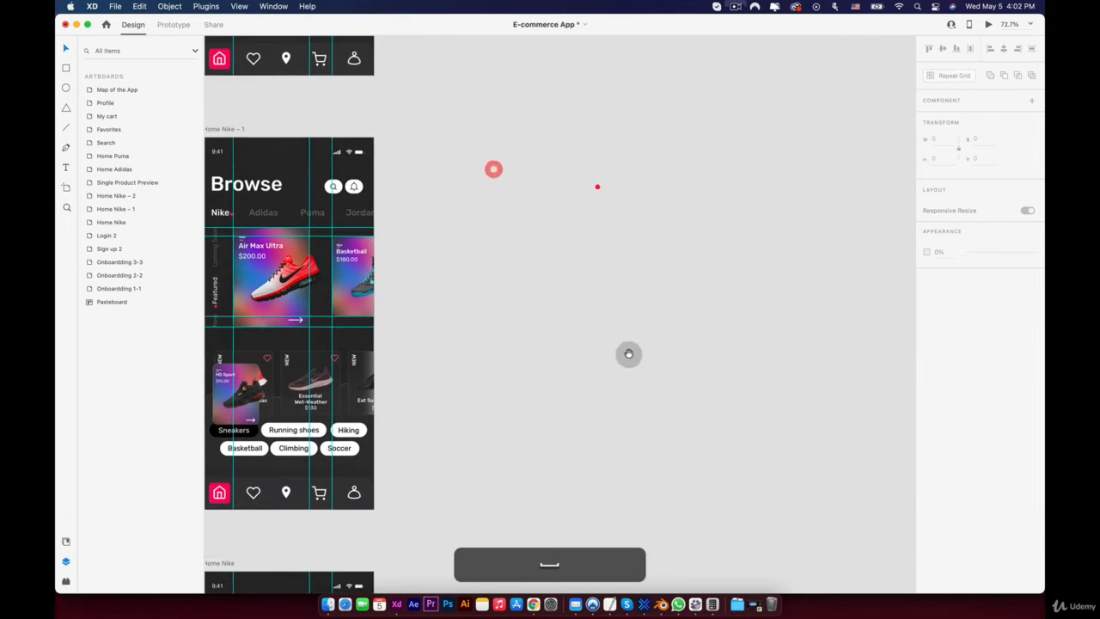
drag(629, 354, 577, 215)
drag(582, 411, 498, 231)
drag(553, 411, 445, 201)
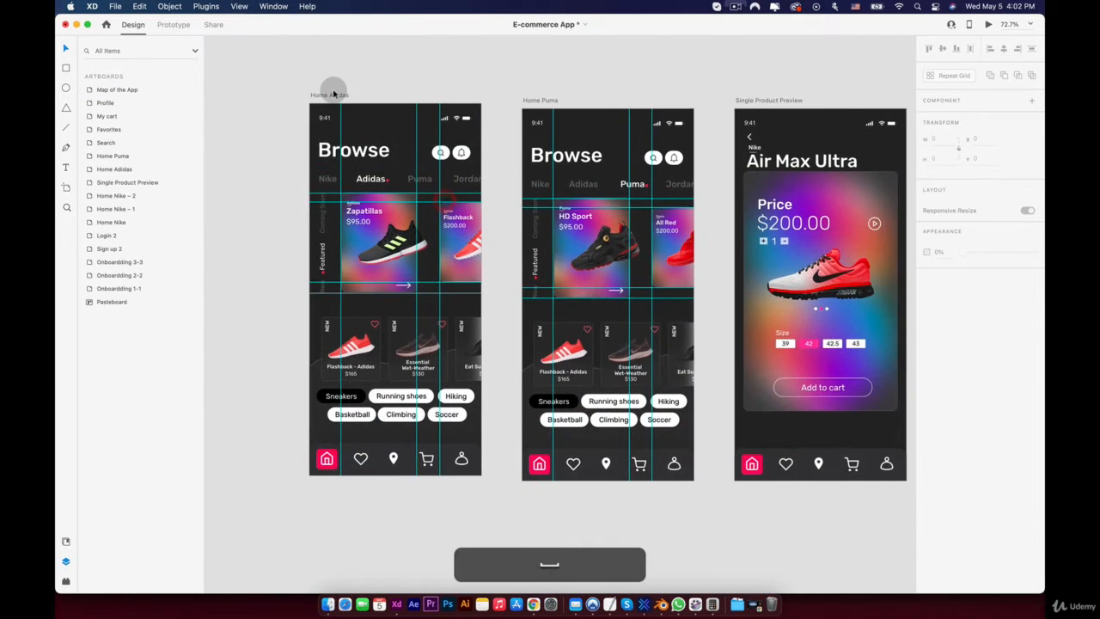
click(333, 93)
key(super+v)
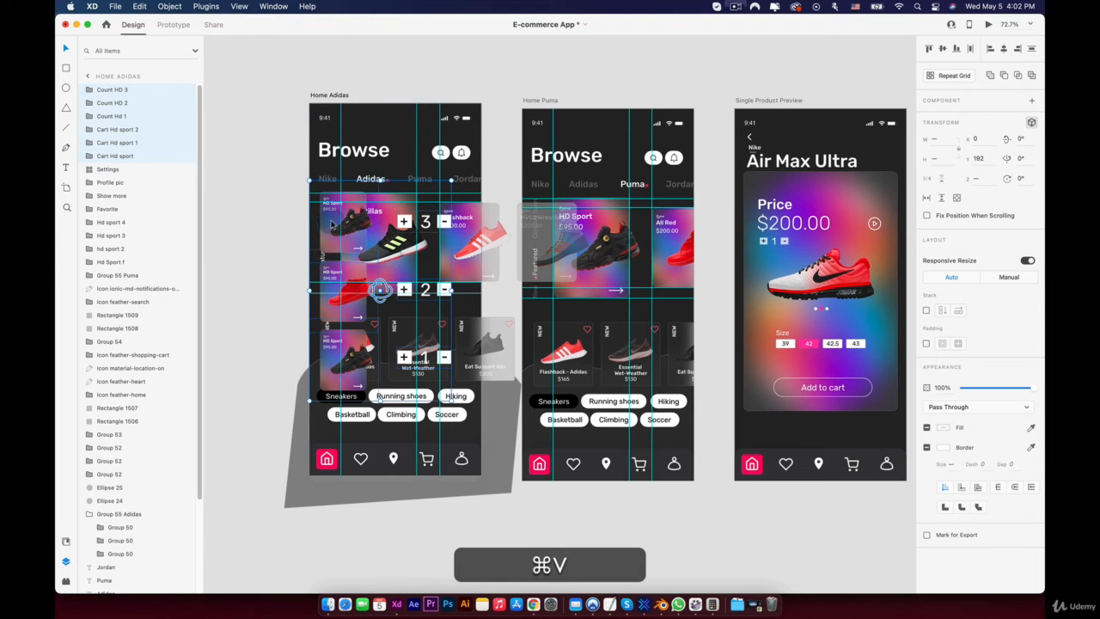
click(268, 183)
Move the three pasted Cart Hd sport cards off the left edge of Home Adidas and set each one's opacity to 0%
drag(330, 211, 274, 210)
drag(982, 388, 949, 387)
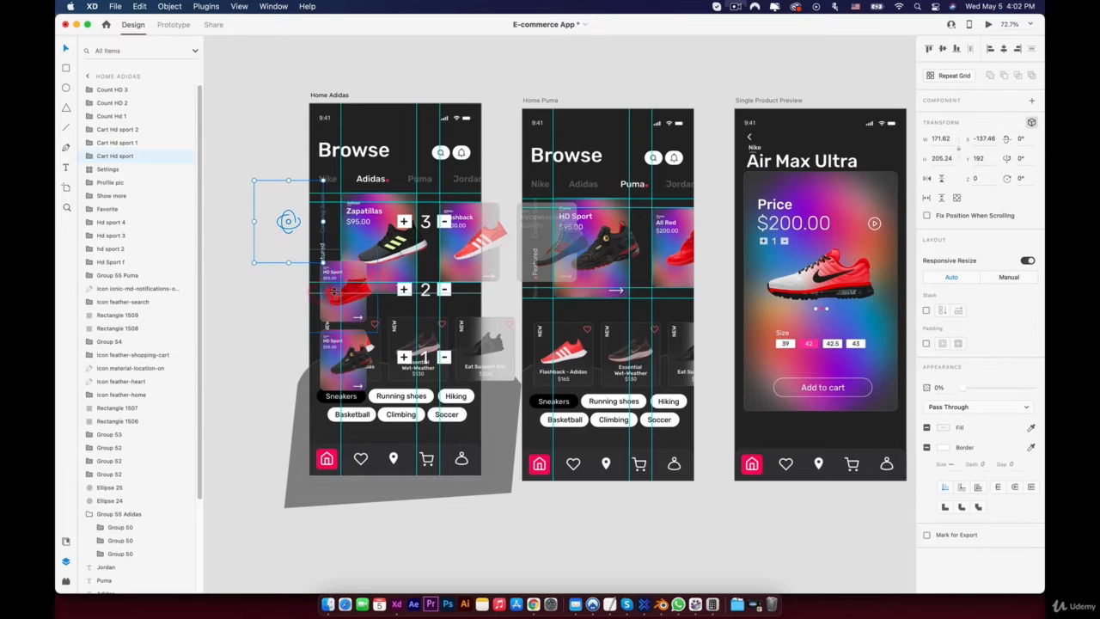
drag(333, 293, 291, 291)
drag(1010, 387, 949, 387)
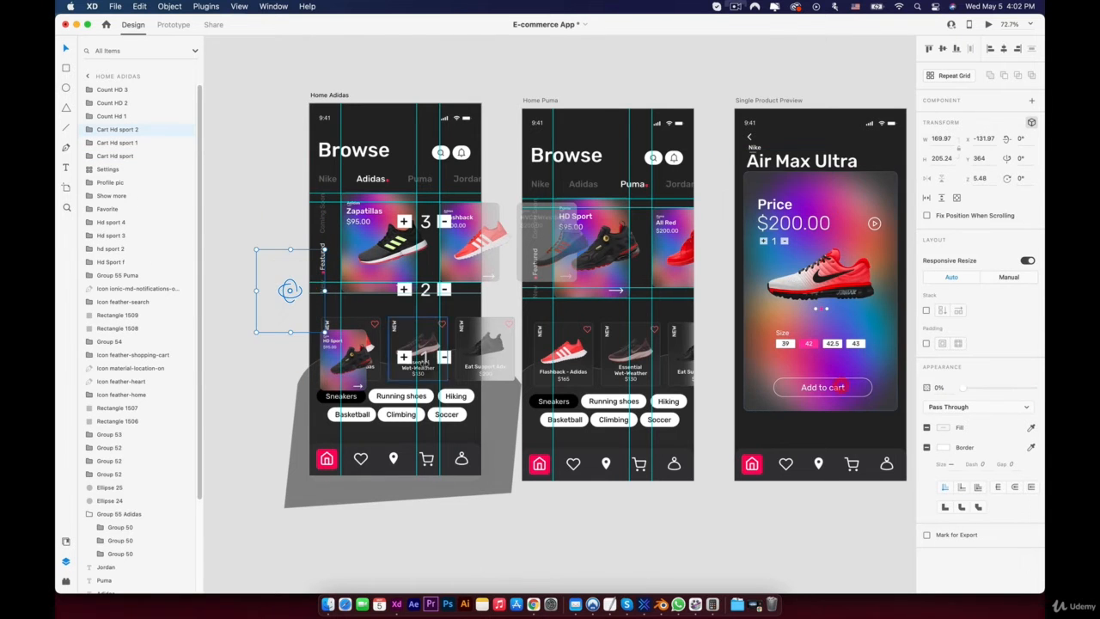
drag(333, 360, 276, 345)
drag(988, 388, 949, 387)
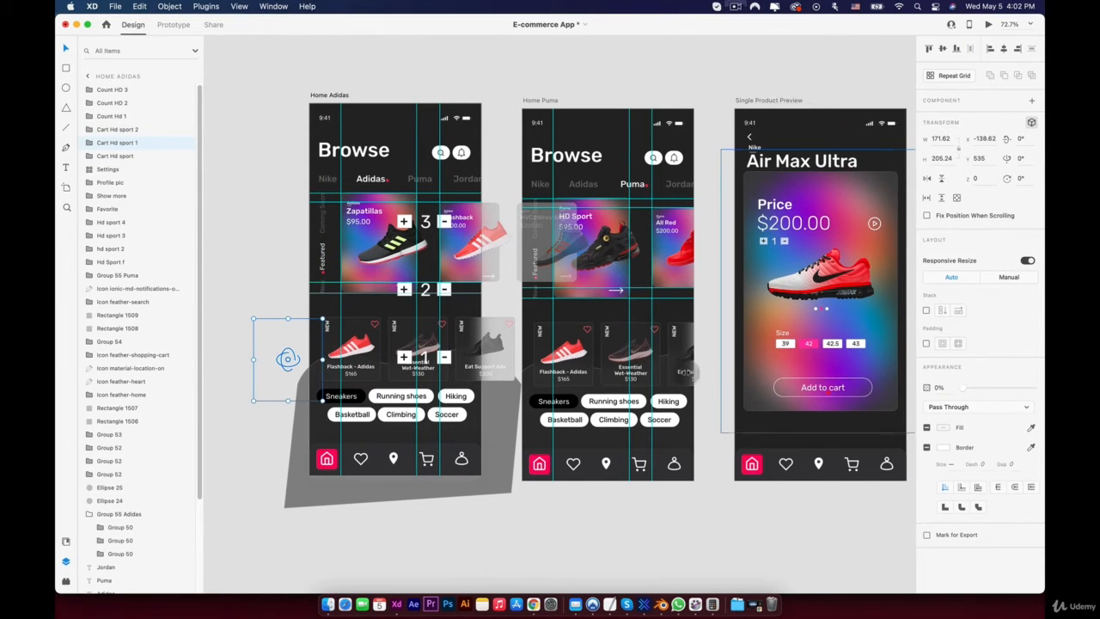
Move the three quantity counters beyond the right edge of Home Adidas and set their opacity to 0%
drag(408, 221, 521, 240)
drag(996, 387, 949, 387)
drag(408, 288, 486, 298)
drag(996, 387, 949, 386)
drag(423, 355, 494, 358)
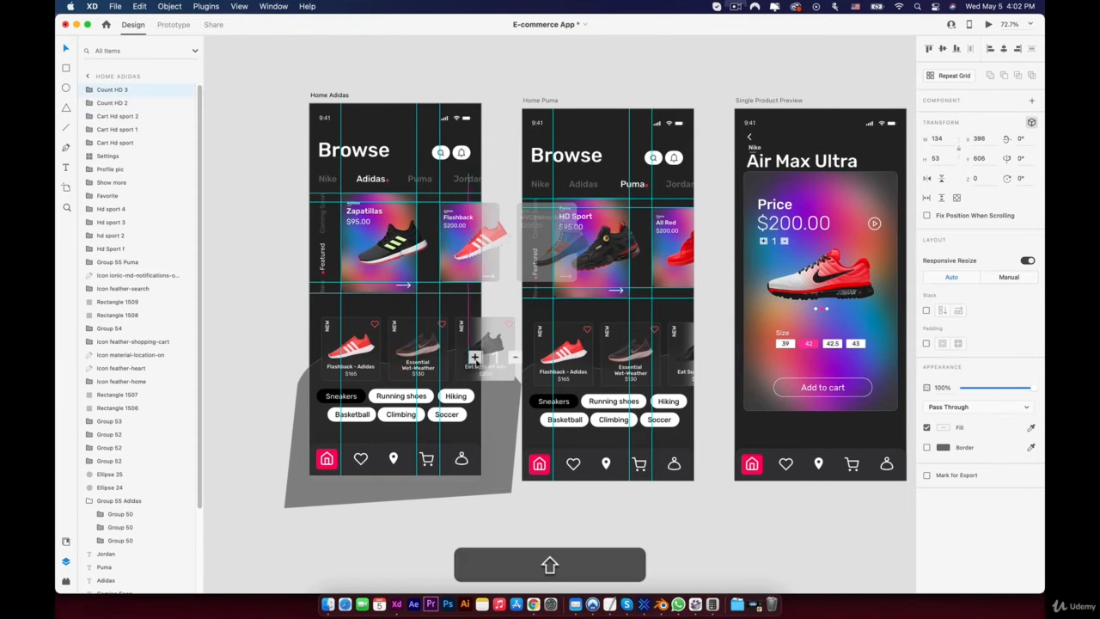
Paste the copied product cards and quantity counters into the Home Puma artboard
scroll(503, 295, right, 5)
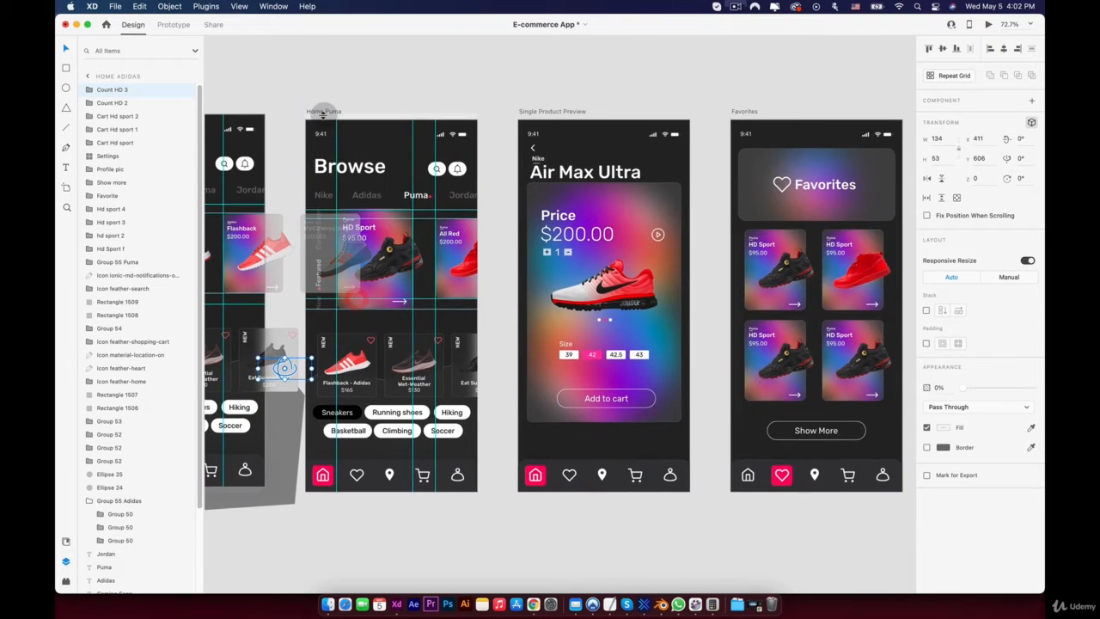
click(342, 160)
key(super+v)
click(510, 74)
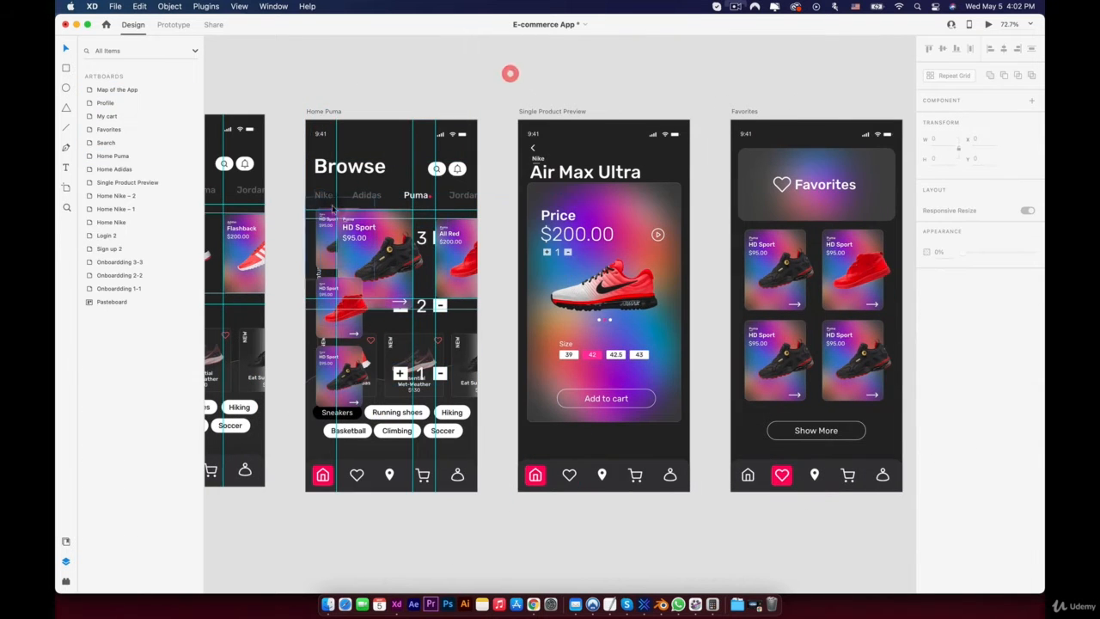
Move the three pasted Cart Hd sport cards off the left edge of Home Puma and set each one's opacity to 0%
click(330, 231)
drag(330, 233, 285, 236)
key(super+z)
click(962, 387)
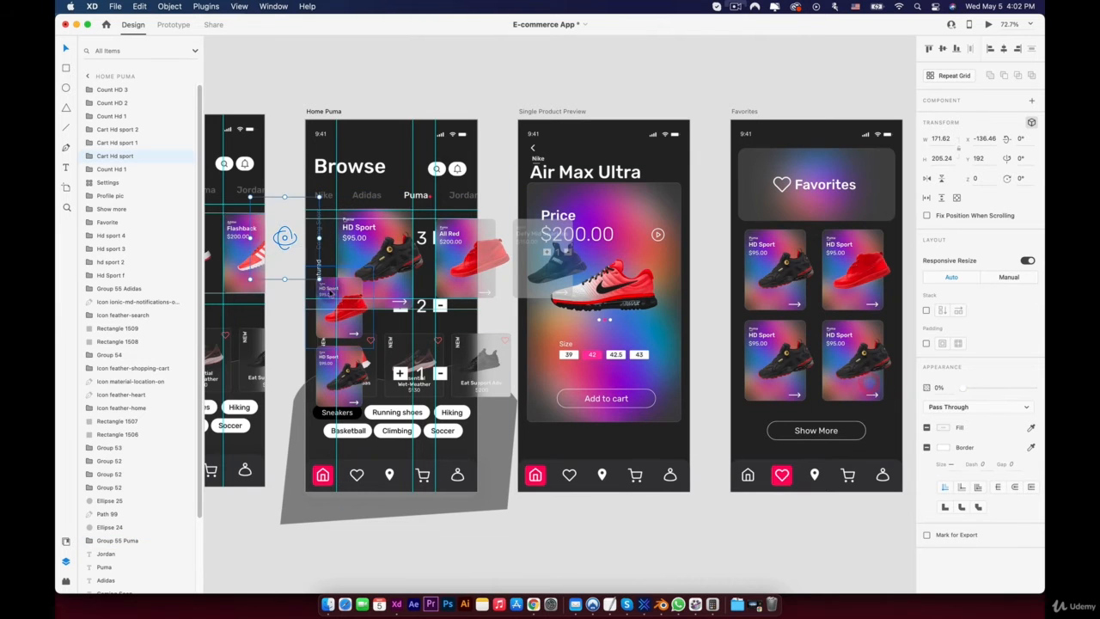
drag(317, 294, 261, 295)
click(962, 387)
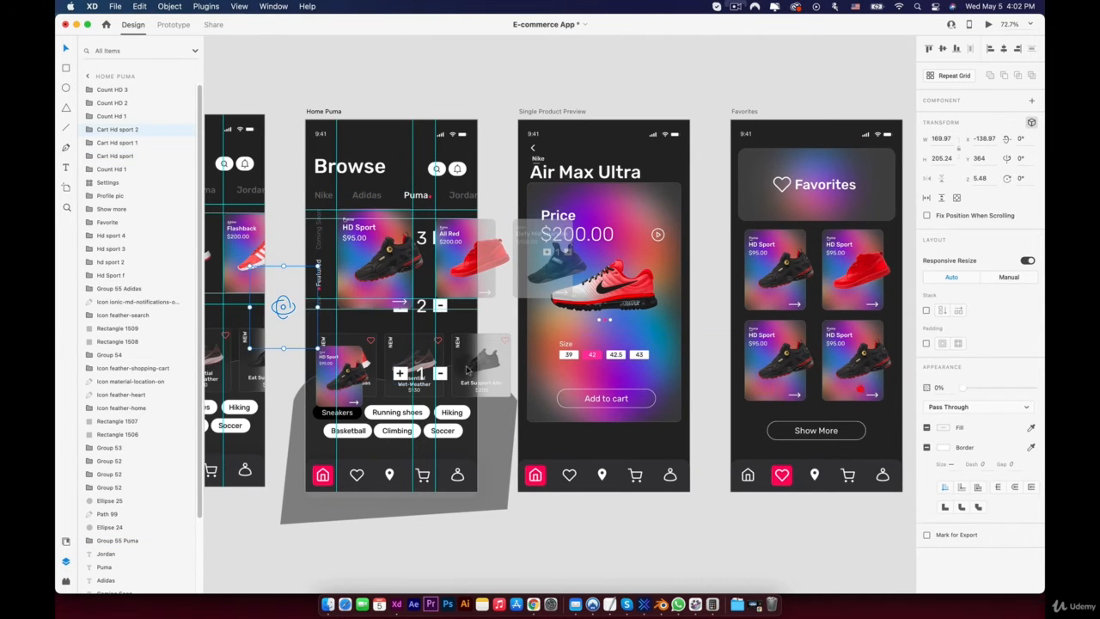
drag(326, 364, 261, 364)
click(962, 387)
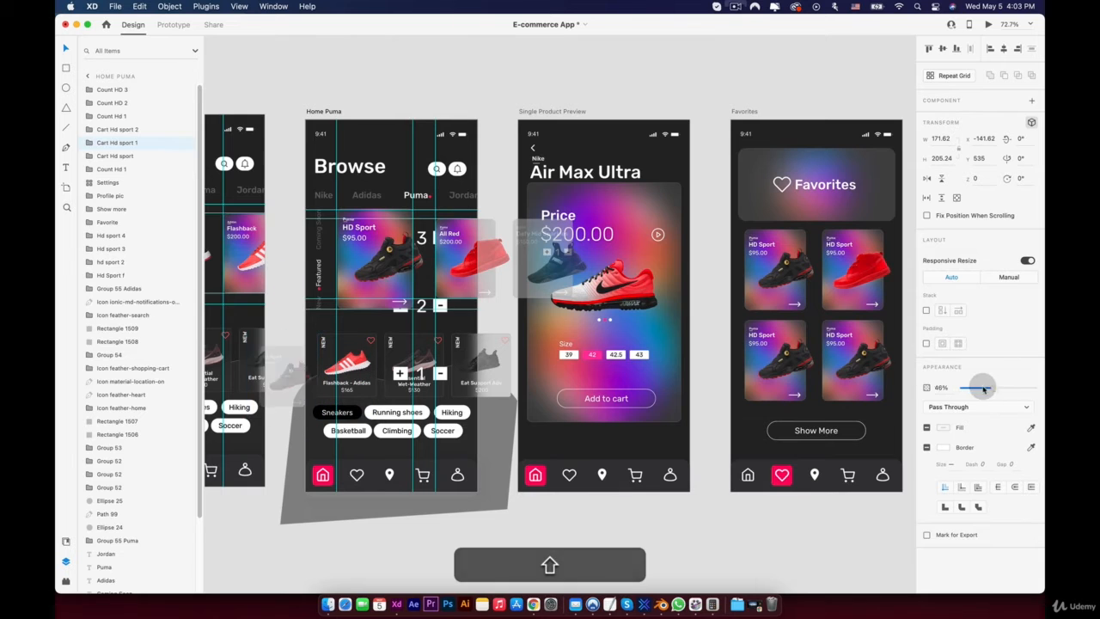
Move the Count HD 2 and Count Hd 1 groups horizontally to the right edge of Home Puma at 0% opacity
drag(420, 307, 507, 305)
click(963, 387)
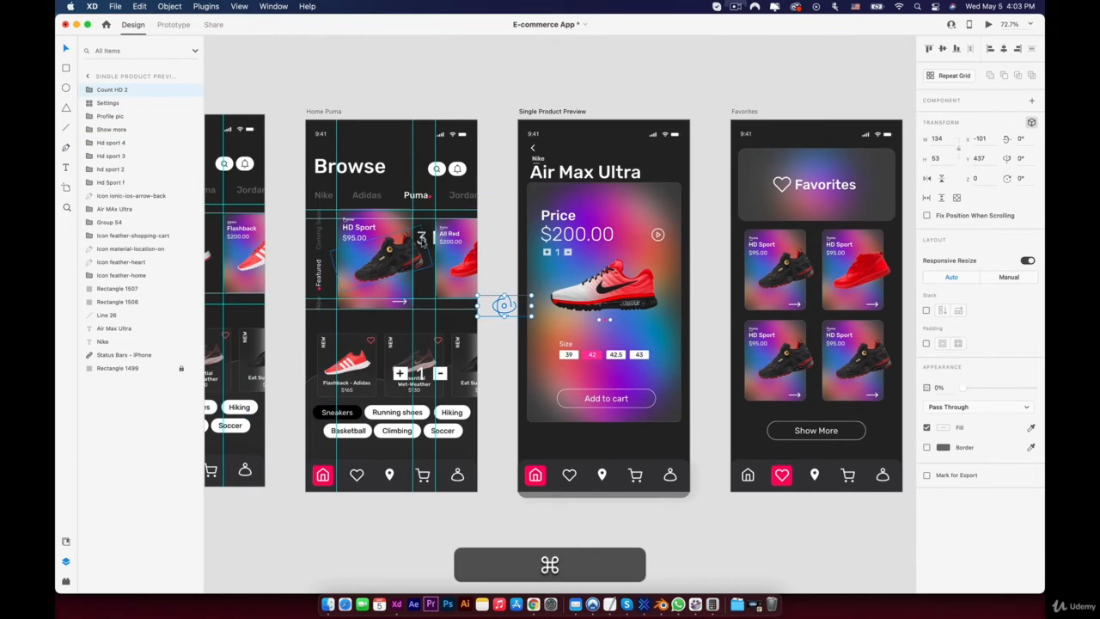
super+click(432, 241)
super+click(423, 239)
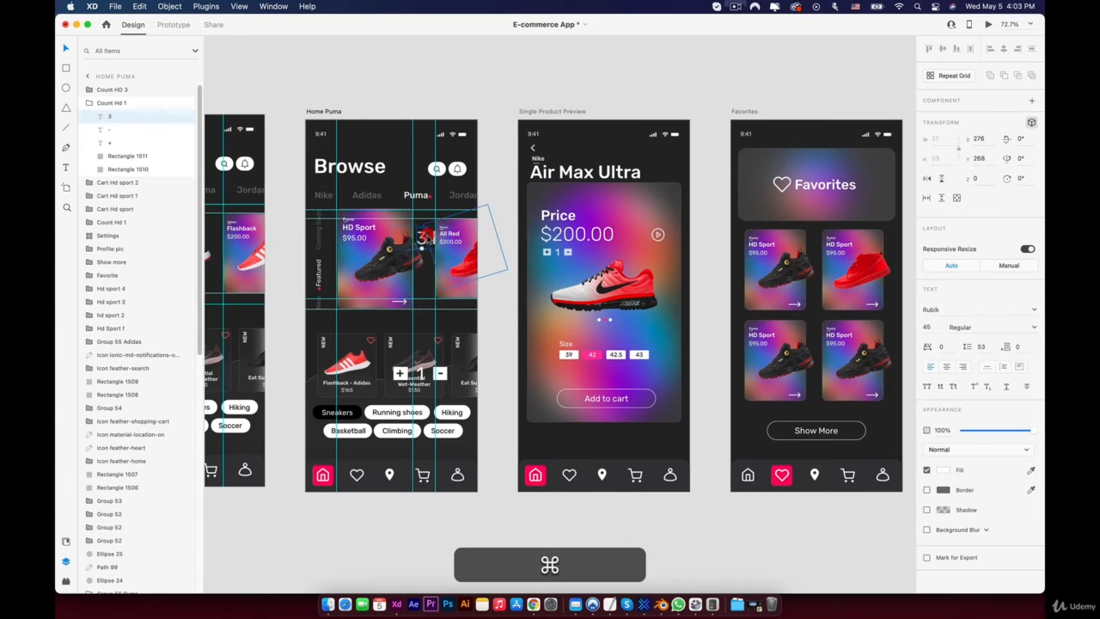
click(423, 239)
scroll(423, 238, up, 5)
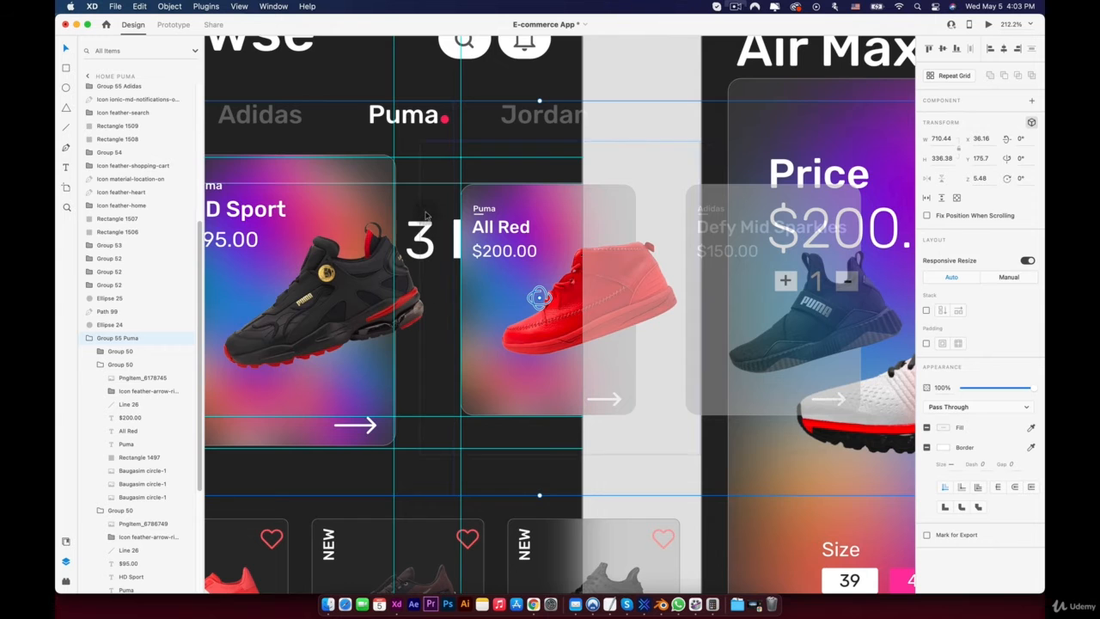
double_click(423, 210)
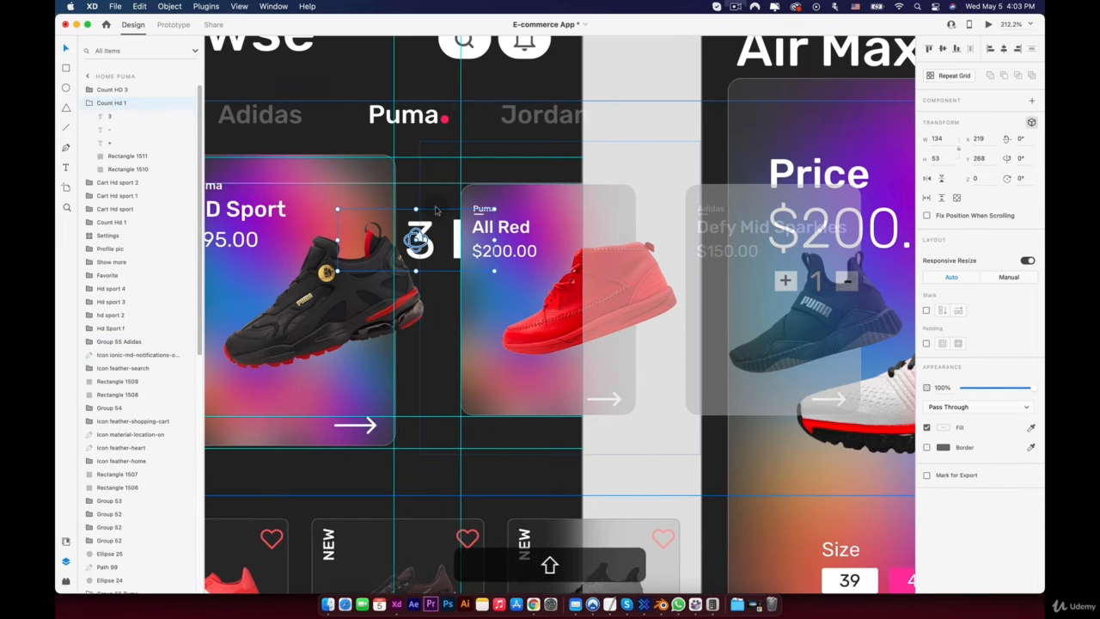
key(shift+Right)
key(shift+Right)
key(shift+Right)
key(shift+Right)
key(shift+Right)
key(shift+Right)
key(shift+Right)
key(shift+Right)
key(shift+Right)
key(shift+Right)
key(shift+Right)
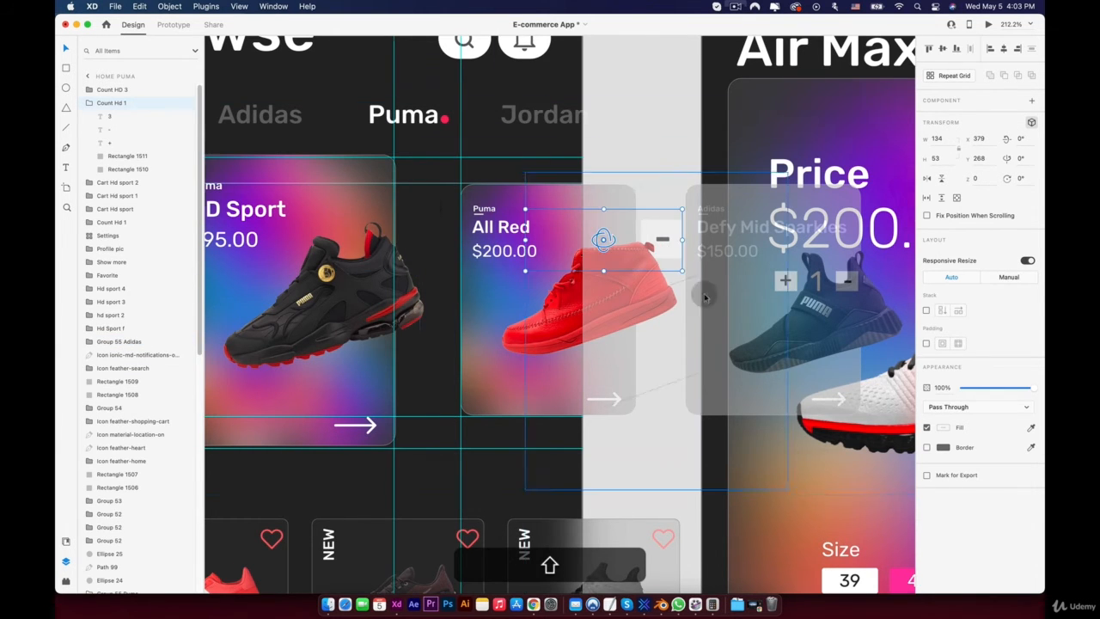
Move the Count HD 3 group beyond the right edge of Home Puma and set its opacity to 0%
scroll(704, 293, down, 5)
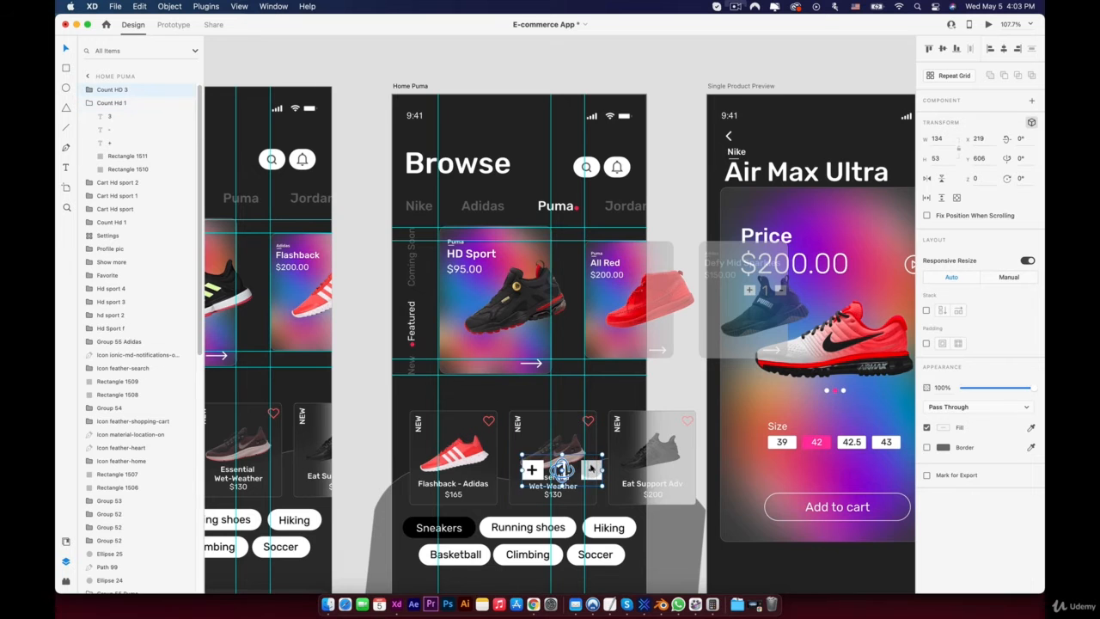
drag(591, 470, 713, 470)
click(962, 387)
Paste the copied product cards and quantity counters into the Single Product Preview artboard
scroll(832, 383, down, 3)
drag(729, 309, 252, 215)
click(331, 97)
key(super+v)
click(429, 83)
Hide the three pasted Cart Hd sport cards off the left edge of Single Product Preview at 0% opacity
drag(1015, 388, 826, 384)
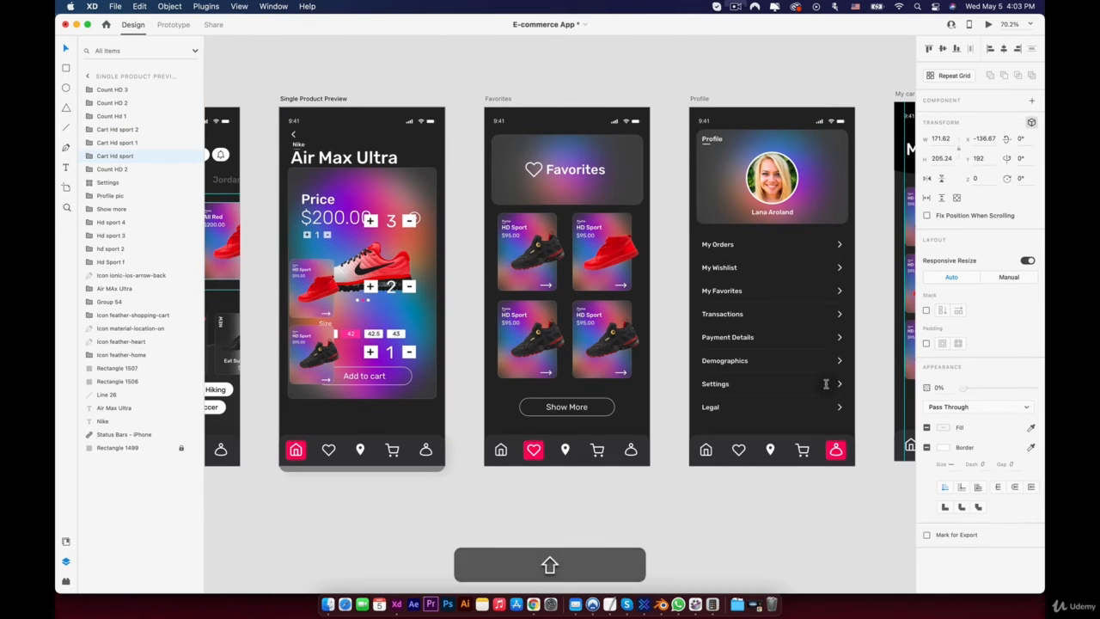
drag(306, 273, 260, 273)
drag(977, 388, 830, 384)
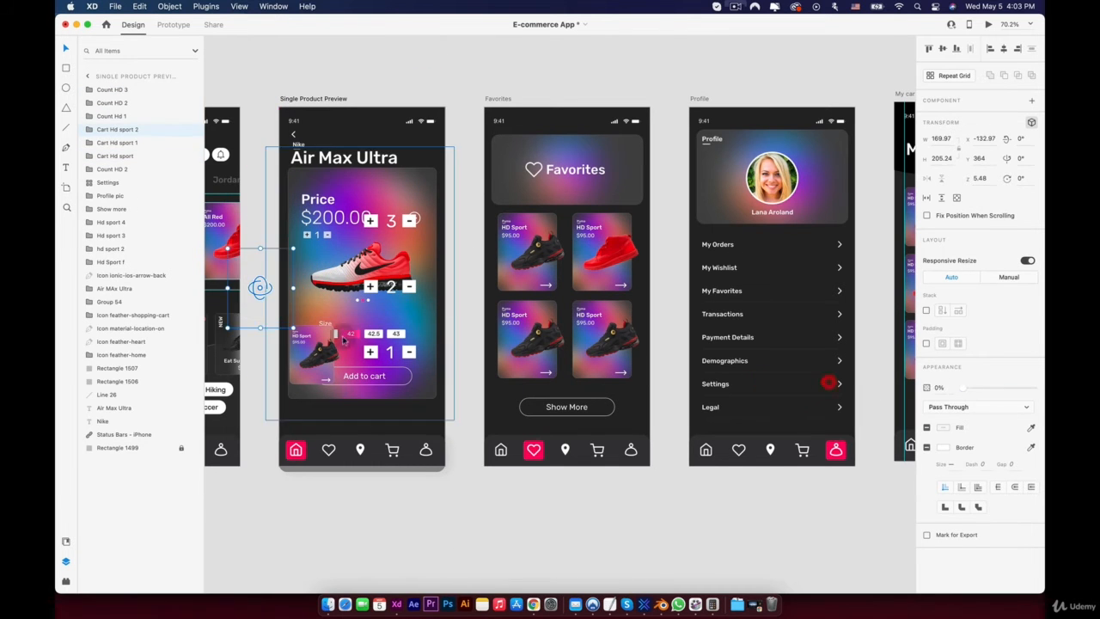
drag(309, 341, 259, 341)
drag(1001, 389, 830, 384)
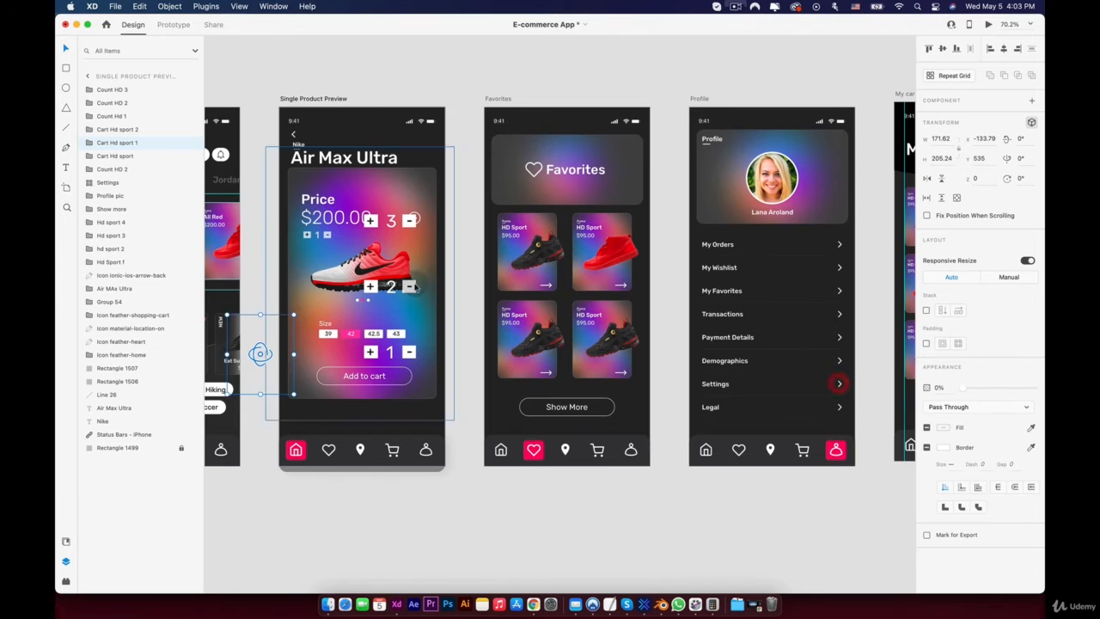
Hide the three pasted quantity counters off the right edge of Single Product Preview at 0% opacity
drag(383, 220, 385, 222)
drag(1022, 388, 830, 384)
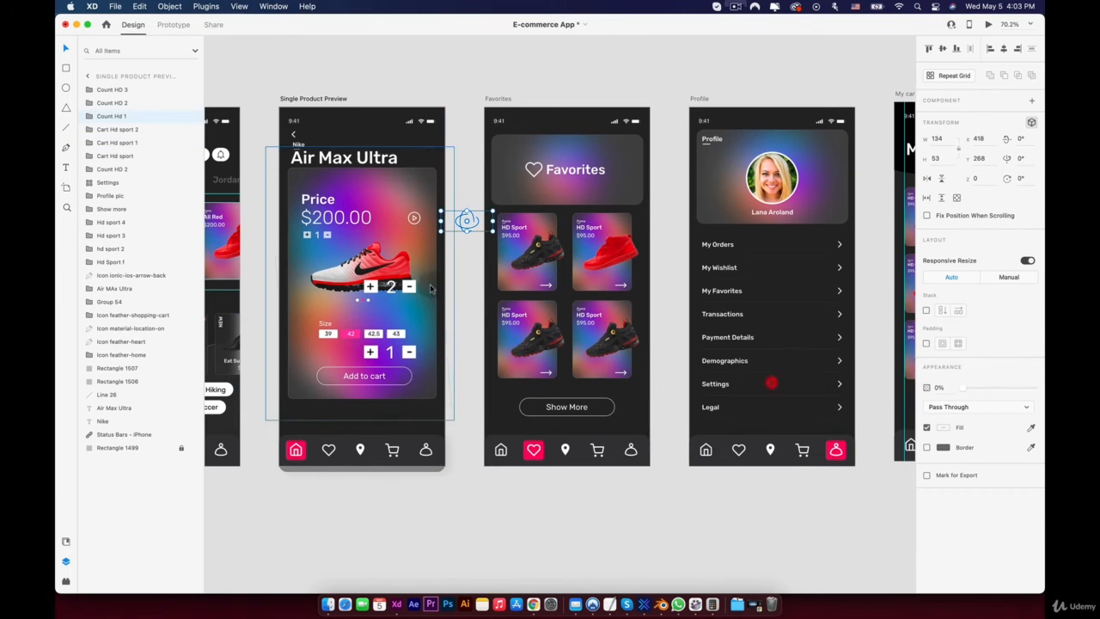
drag(391, 286, 468, 286)
drag(389, 351, 467, 352)
drag(1001, 389, 867, 386)
Paste the copied product cards and quantity counters into the Favorites artboard
click(497, 97)
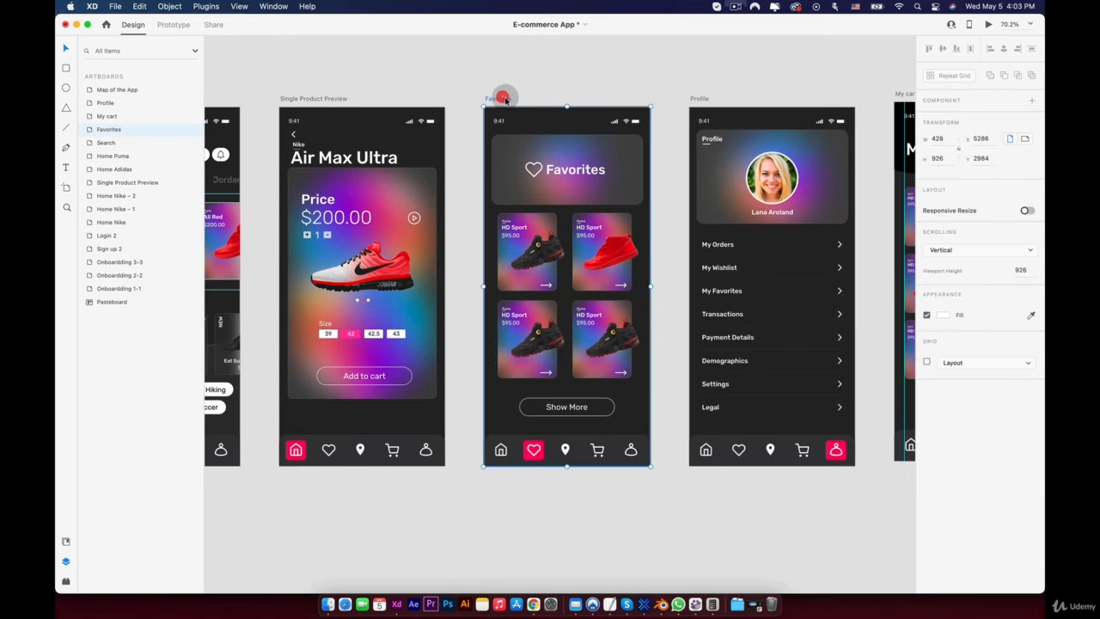
key(cmd+v)
scroll(681, 169, up, 2)
scroll(680, 169, up, 2)
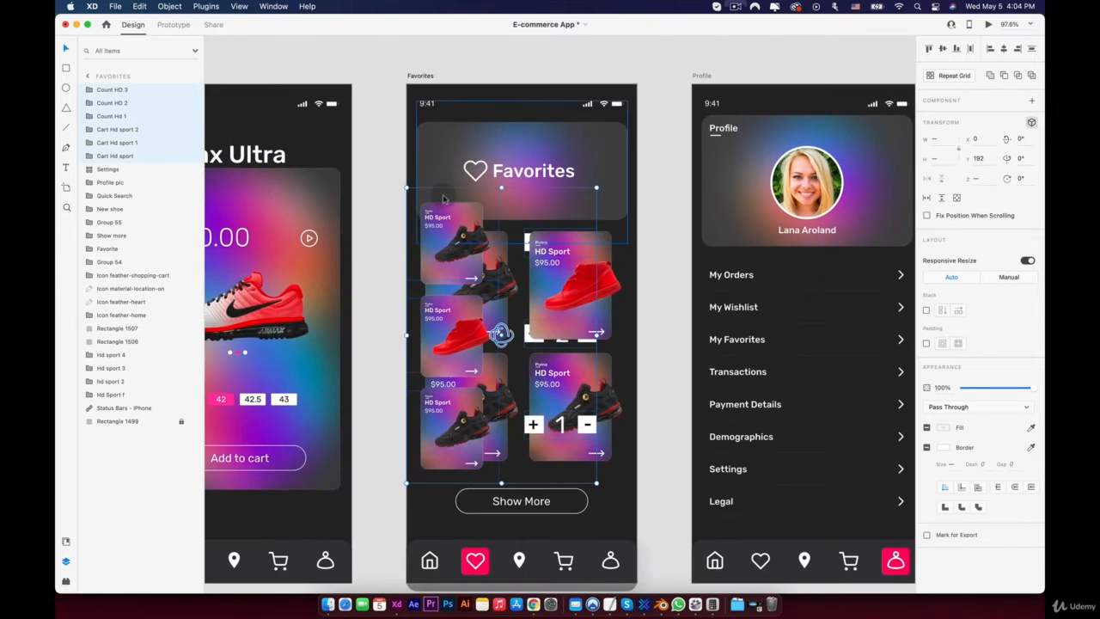
Move the three pasted Cart Hd sport cards off the left edge of Favorites and set their opacity to 0%
click(375, 191)
drag(444, 216, 373, 216)
drag(984, 387, 851, 386)
drag(439, 326, 365, 325)
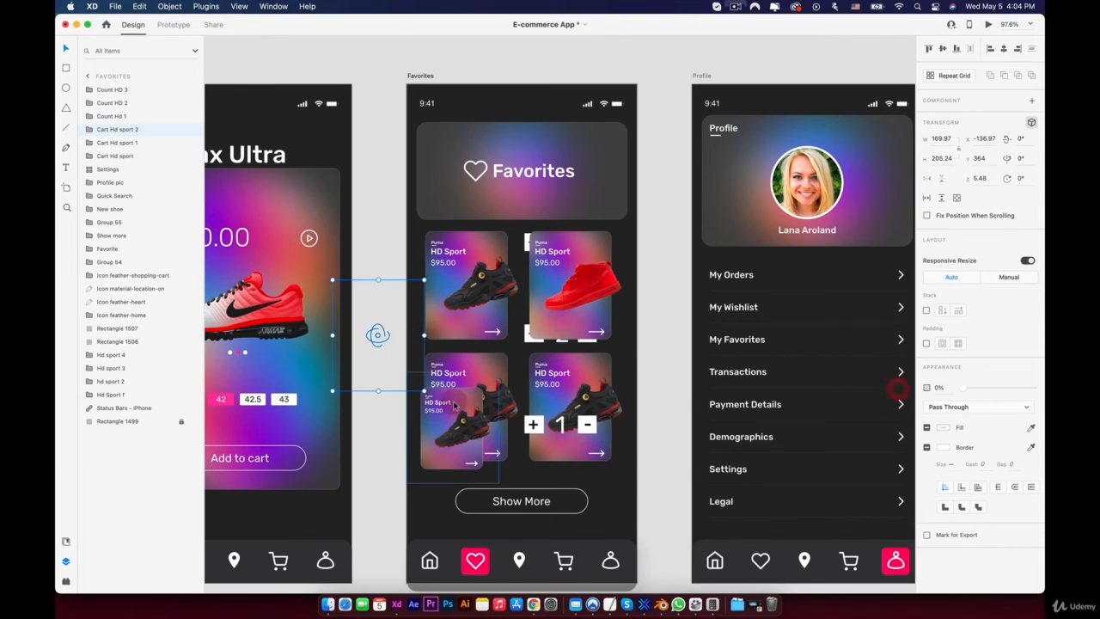
drag(454, 403, 370, 402)
drag(1029, 388, 901, 389)
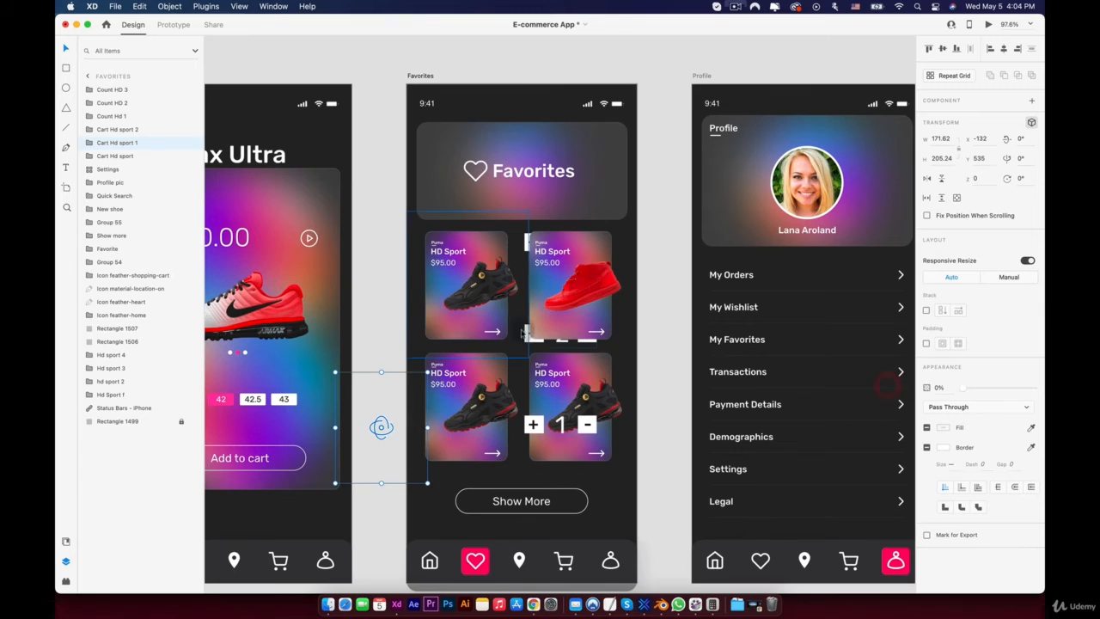
Move the three pasted quantity counters past the right edge of Favorites and set their opacity to 0%
drag(533, 427, 640, 436)
drag(1029, 388, 896, 391)
drag(526, 341, 633, 340)
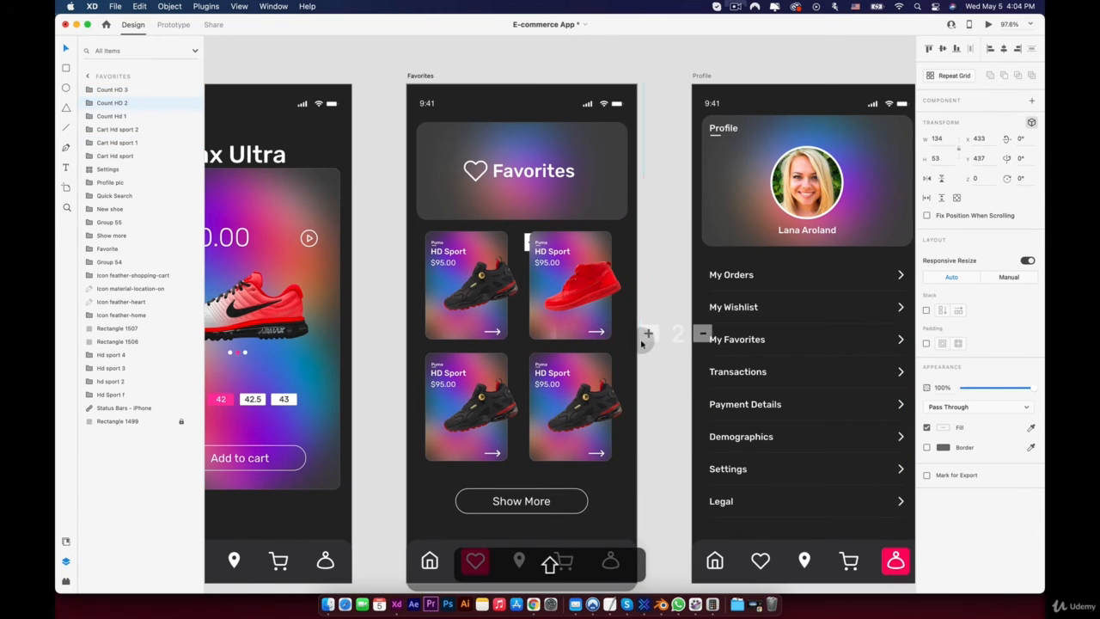
drag(1029, 387, 855, 388)
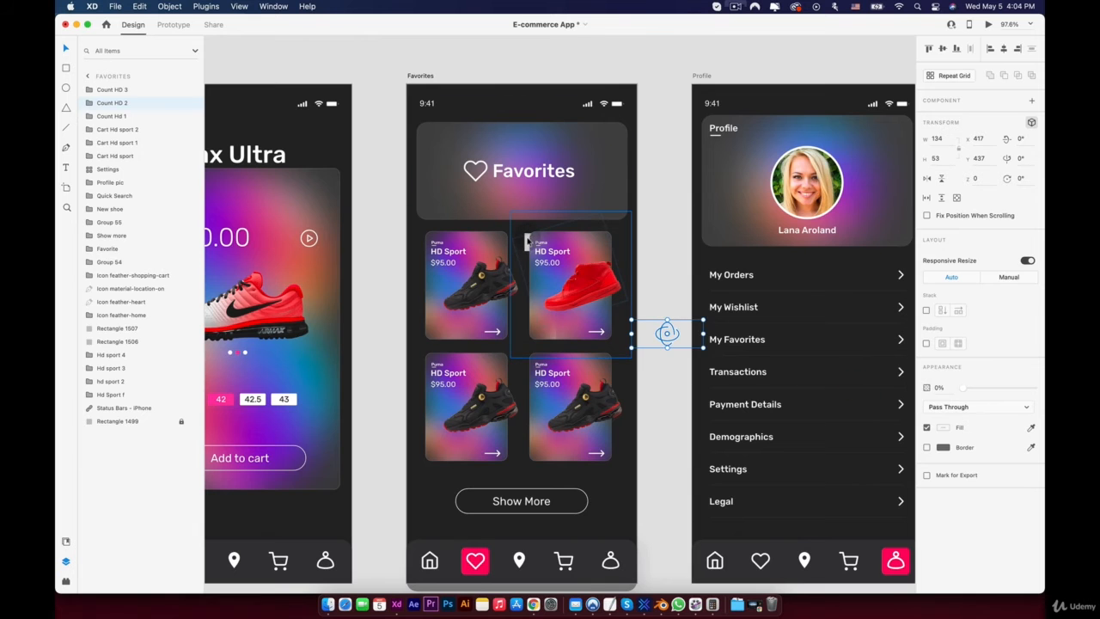
drag(526, 233, 647, 236)
drag(1030, 387, 833, 388)
Paste the copied product cards and quantity counters into the Profile artboard
scroll(706, 369, down, 3)
drag(706, 370, 397, 283)
scroll(447, 215, up, 3)
click(436, 158)
key(super+v)
Hide the three pasted Cart Hd sport cards off the left edge of the Profile artboard at 0% opacity
click(405, 172)
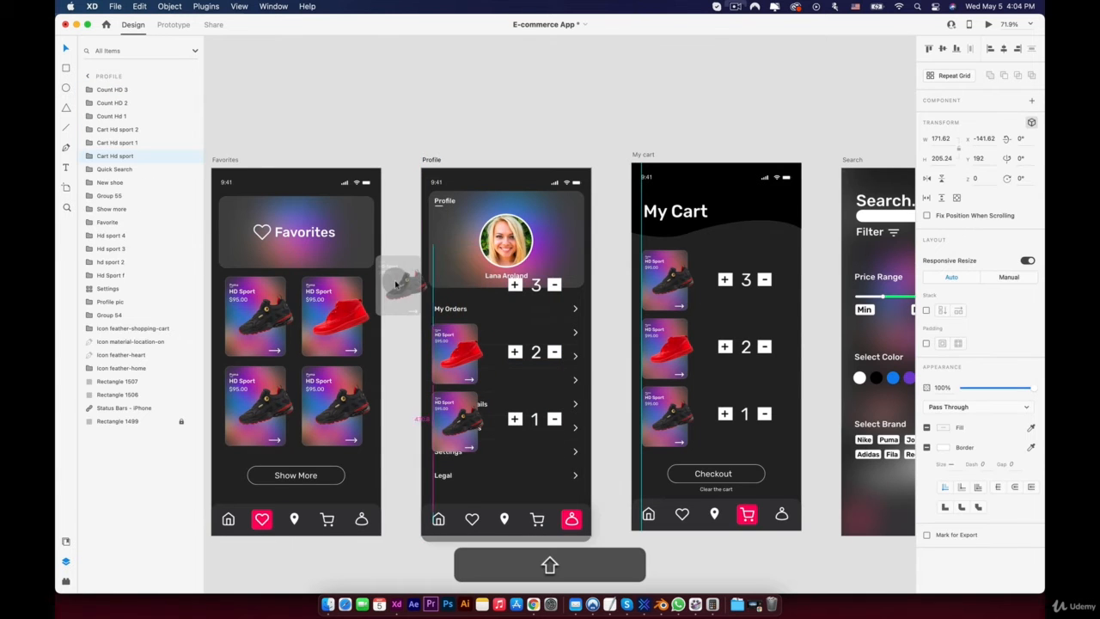
drag(1033, 388, 910, 387)
drag(448, 352, 399, 351)
drag(1033, 387, 725, 391)
drag(494, 419, 429, 419)
drag(1034, 388, 834, 389)
Hide the three pasted quantity counters off the right edge of the Profile artboard at 0% opacity
drag(554, 351, 588, 354)
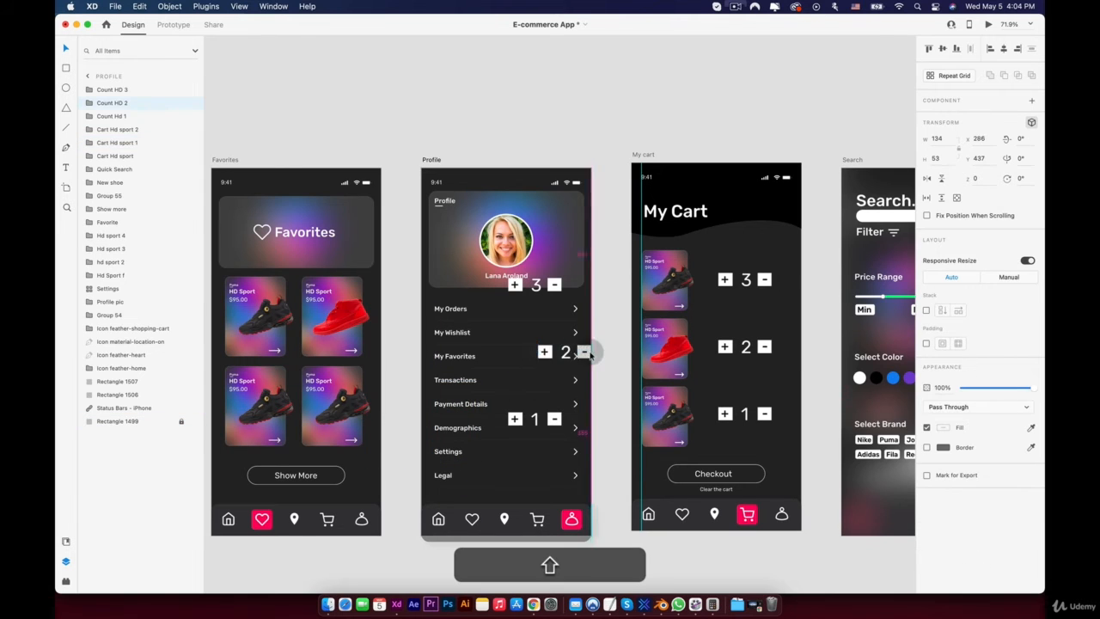
drag(555, 284, 633, 284)
drag(1034, 388, 797, 398)
drag(533, 419, 612, 418)
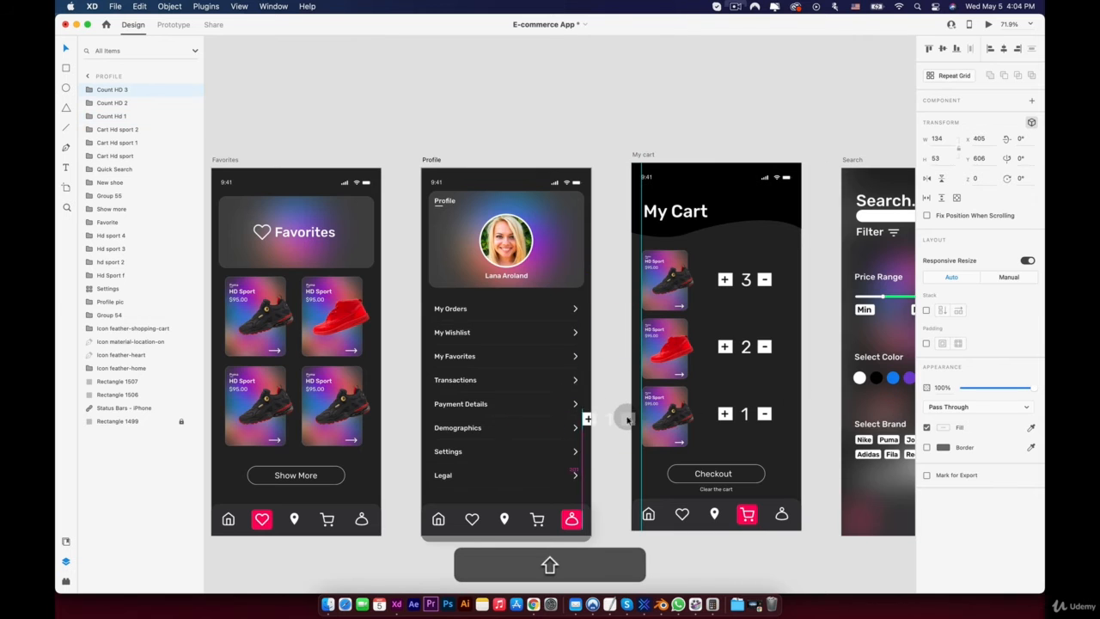
drag(997, 389, 810, 386)
Locate the Home Nike artboard and switch from design to prototype mode
scroll(810, 385, down, 6)
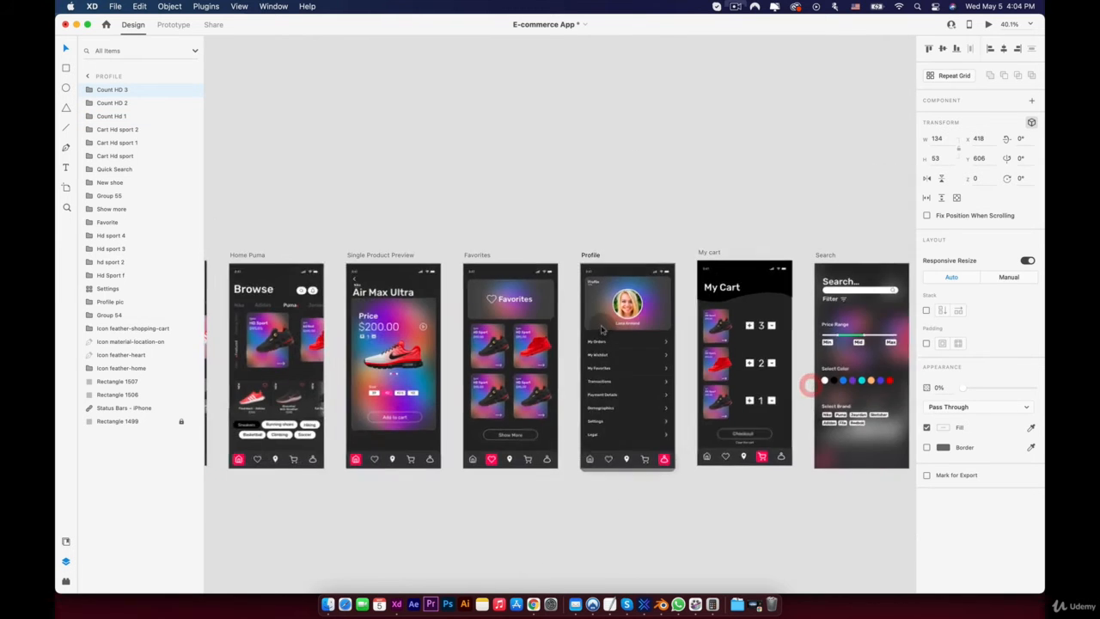
key(space)
drag(600, 377, 687, 271)
drag(573, 245, 621, 317)
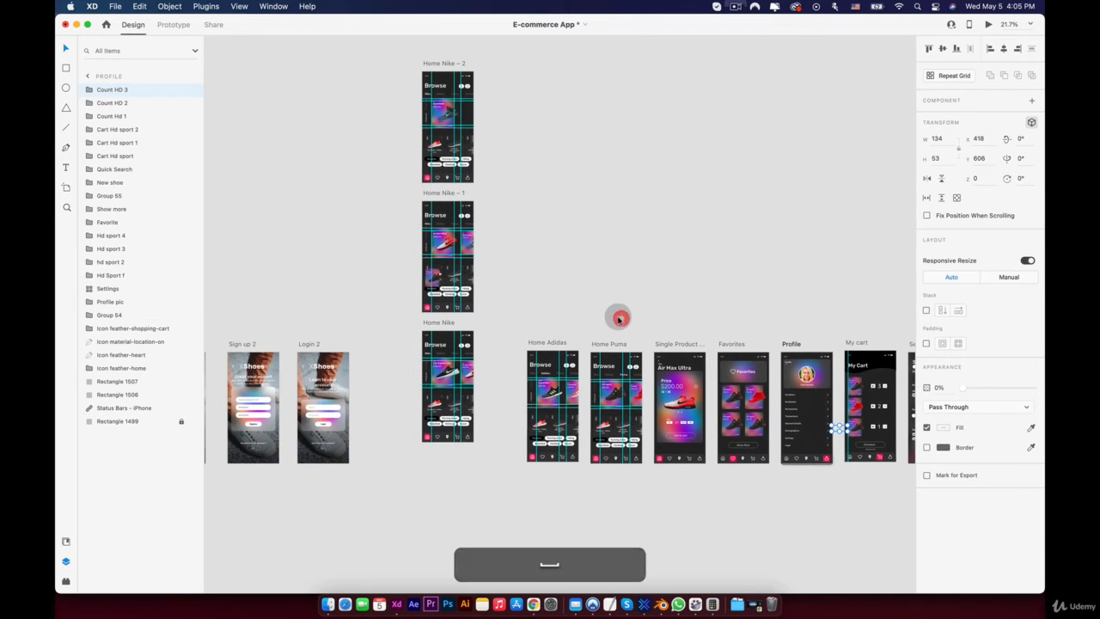
scroll(617, 317, up, 3)
key(space)
mouse_move(538, 233)
mouse_down()
mouse_move(533, 255)
mouse_move(528, 238)
mouse_up()
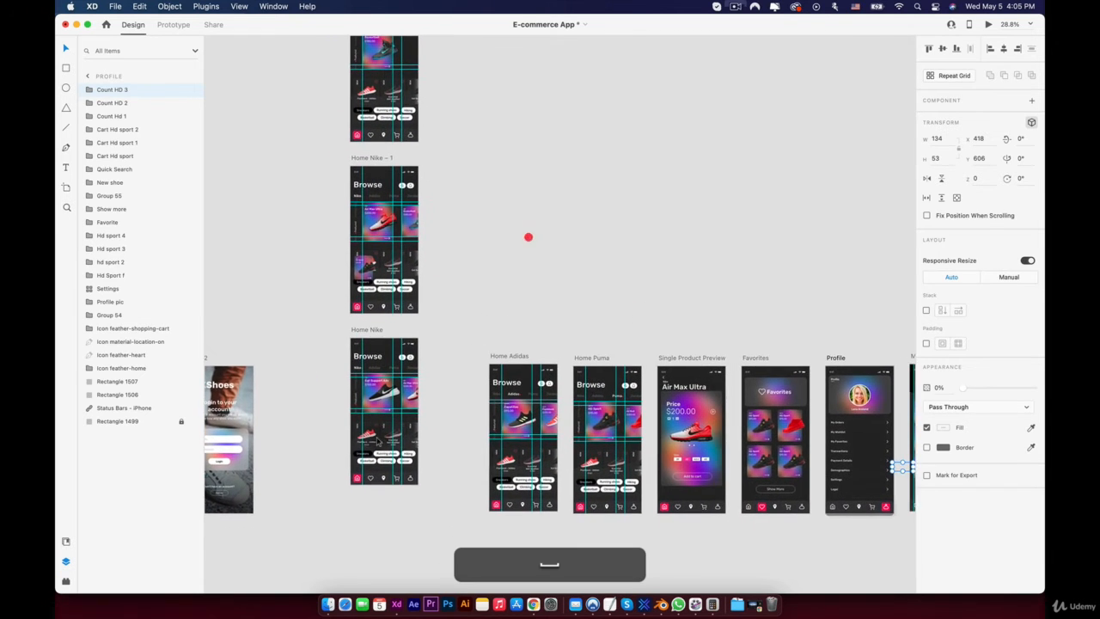
scroll(387, 442, up, 5)
key(space)
drag(423, 448, 351, 303)
scroll(334, 354, up, 2)
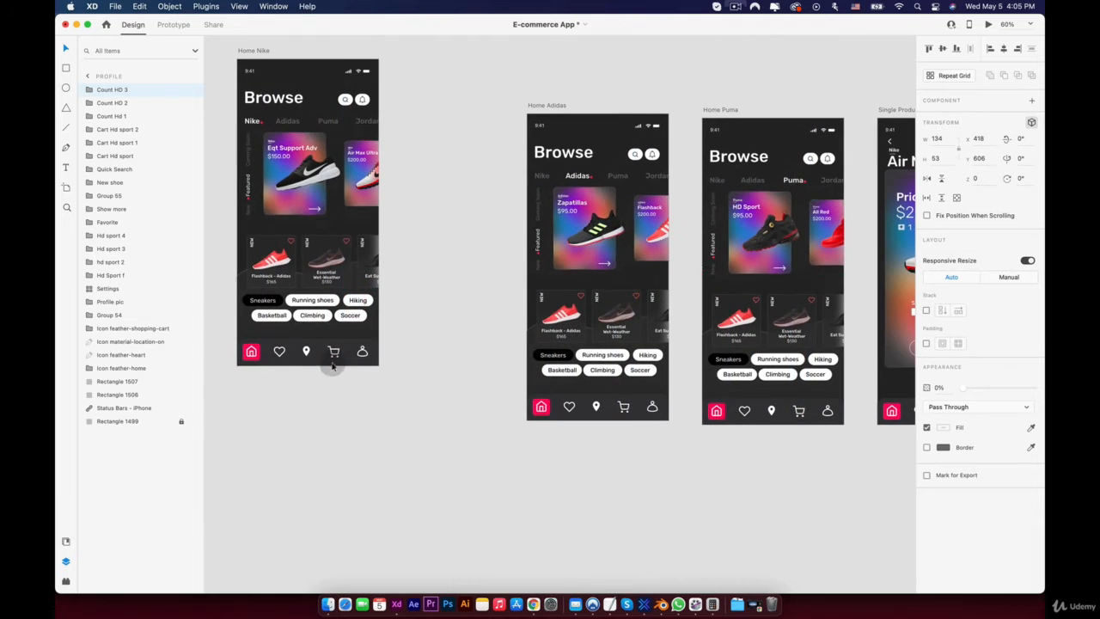
click(174, 25)
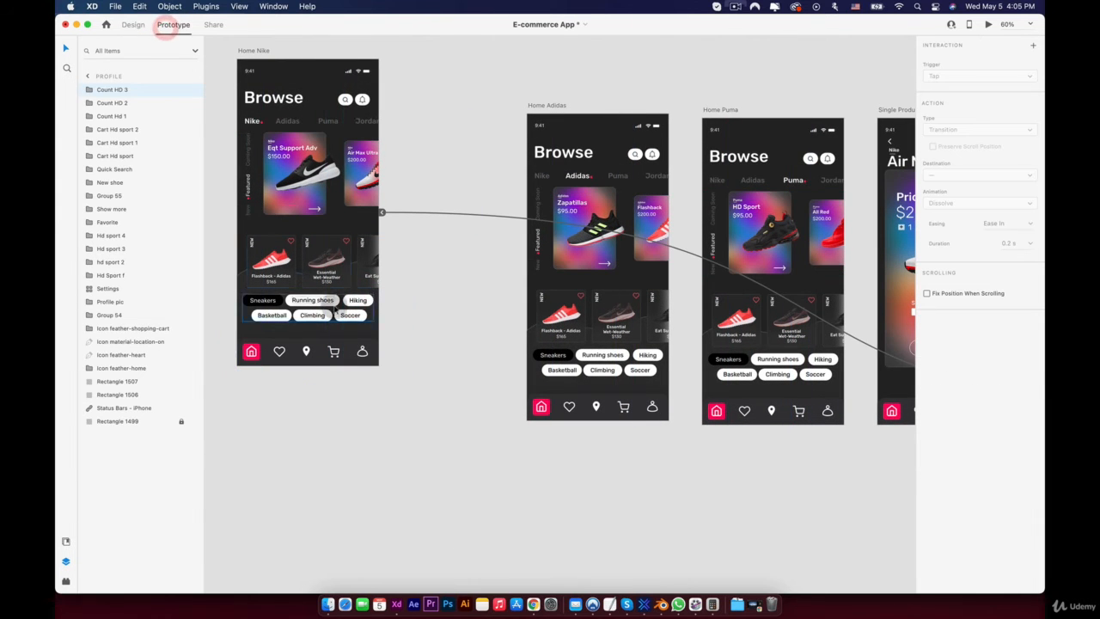
Link the shopping cart icon in Home Nike's navigation bar to My cart with a Tap trigger and Auto-Animate
click(334, 351)
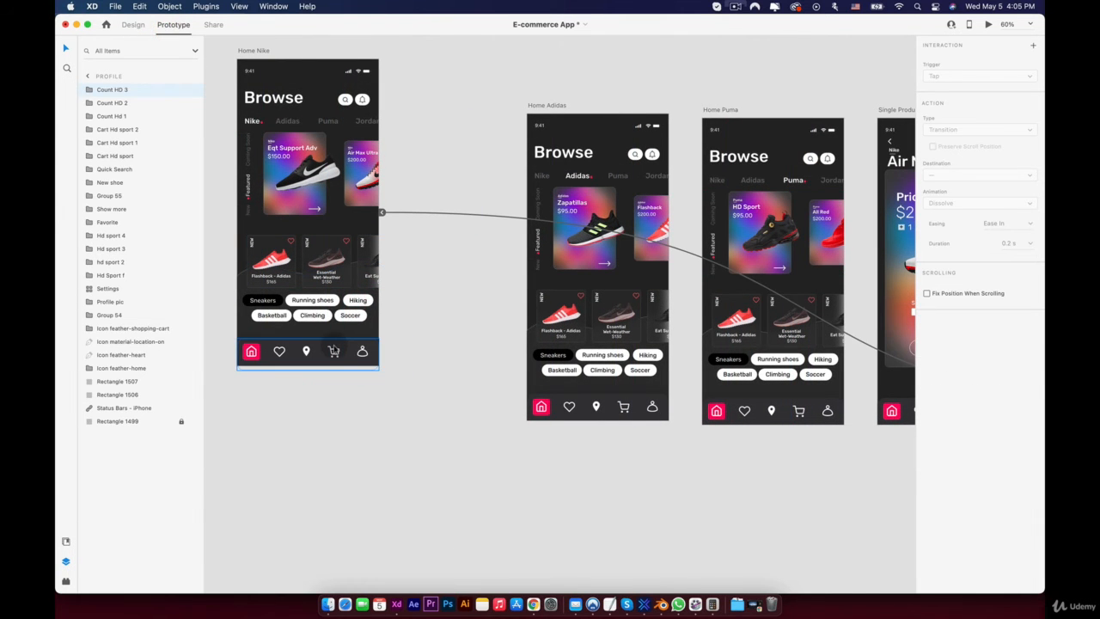
click(335, 354)
click(333, 351)
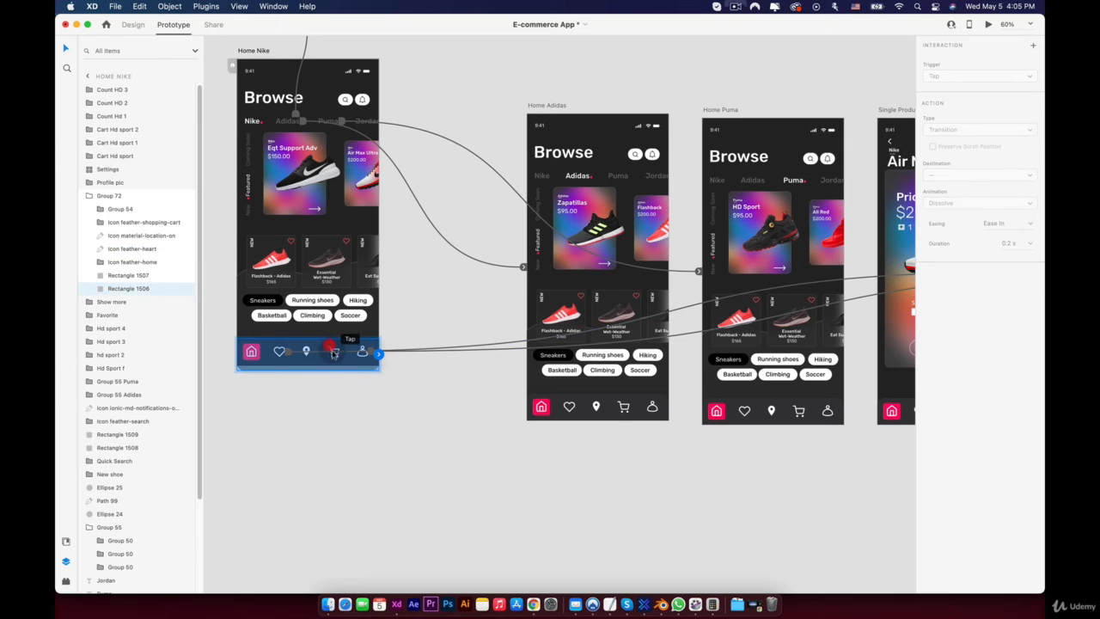
click(333, 354)
scroll(336, 361, down, 5)
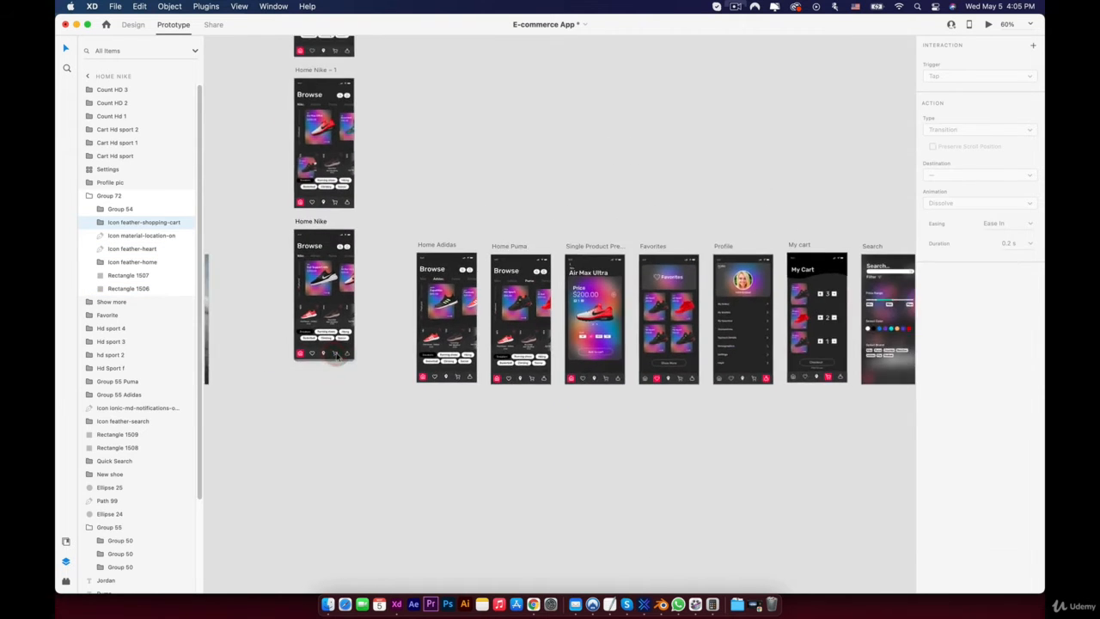
scroll(334, 367, down, 1)
drag(338, 355, 741, 269)
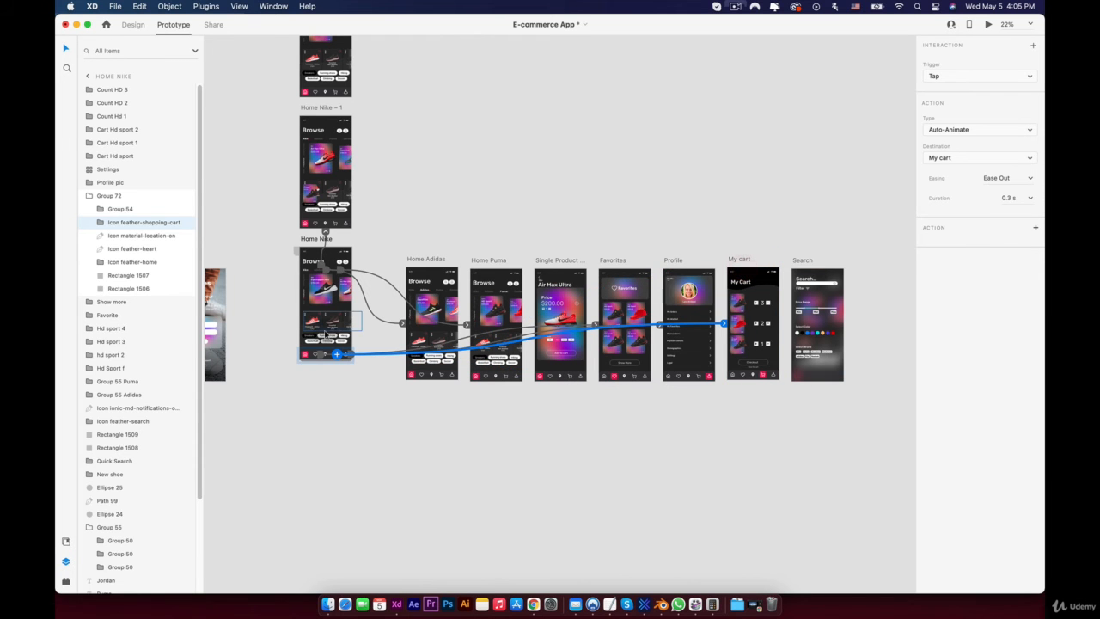
click(945, 77)
click(949, 77)
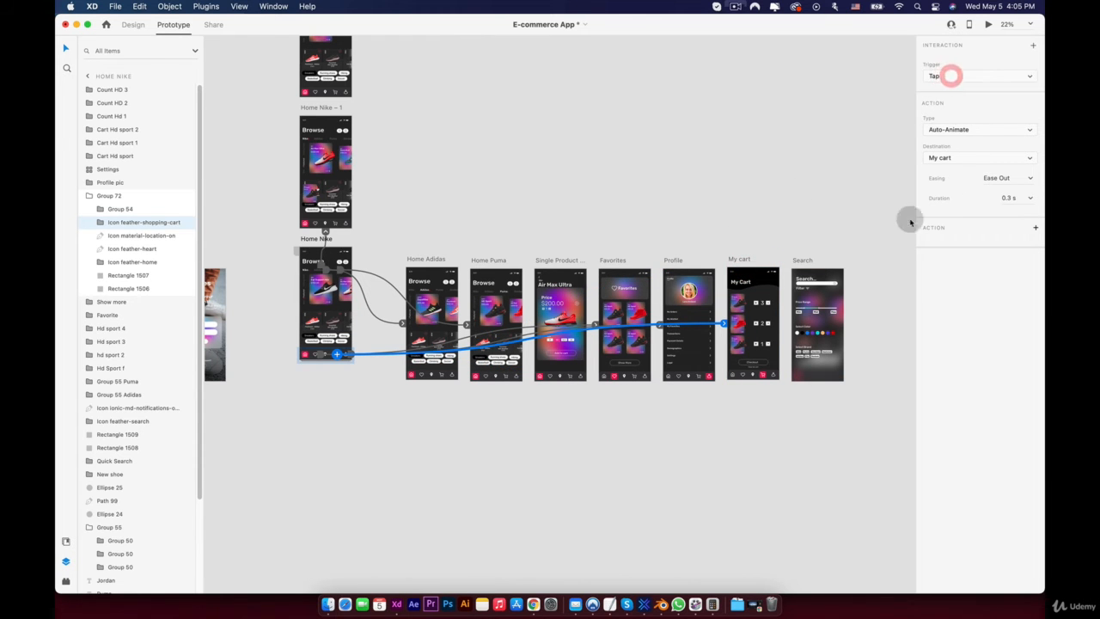
Link the shopping cart icon on Home Nike – 1 to My cart with Auto-Animate on tap
scroll(270, 235, up, 5)
scroll(398, 194, down, 2)
key(space)
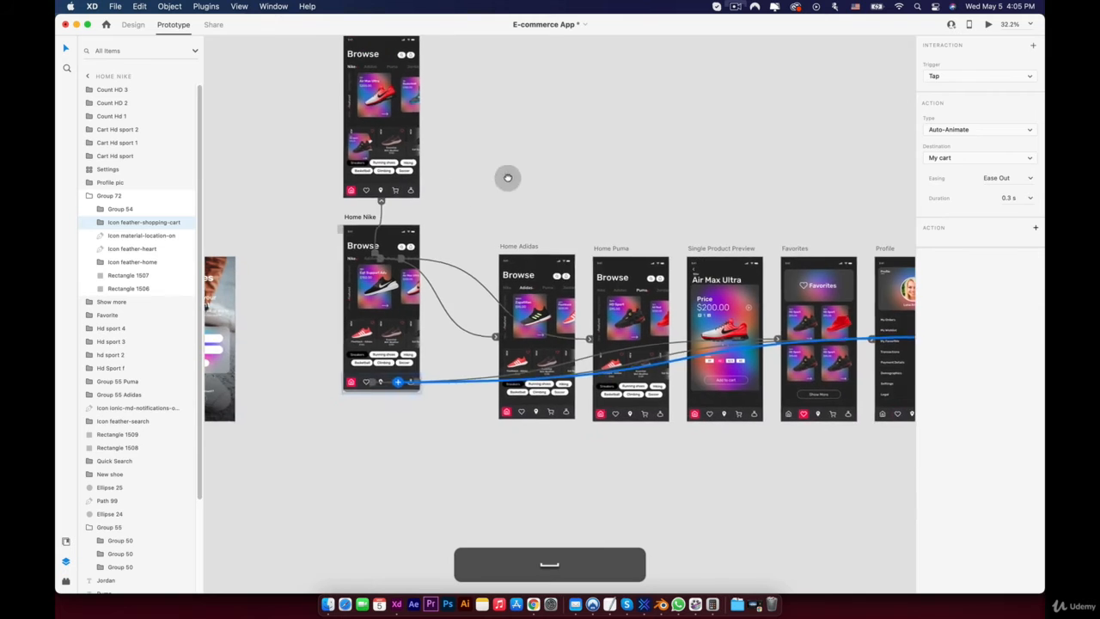
drag(509, 177, 360, 182)
click(238, 196)
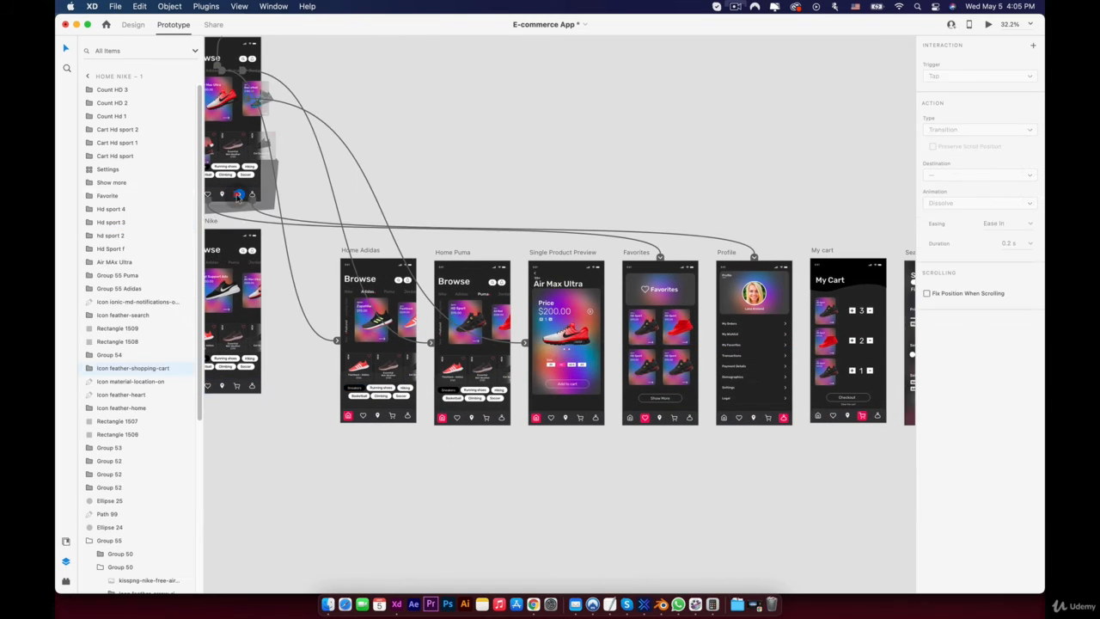
drag(240, 196, 848, 256)
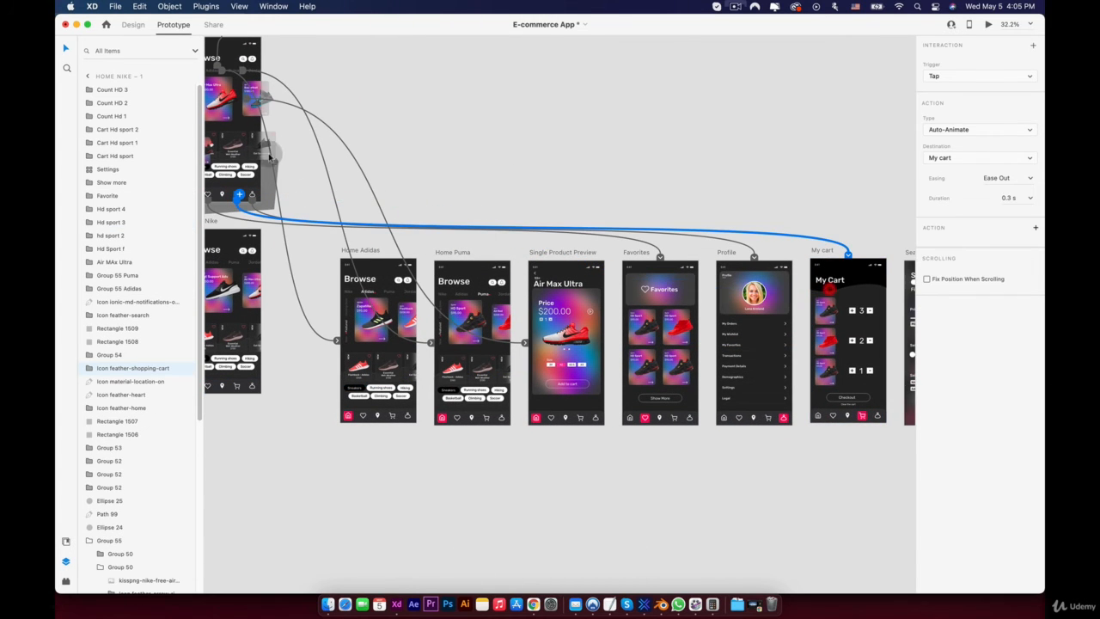
Link the shopping cart icon on Home Nike – 2 to My cart with Auto-Animate on tap
scroll(242, 155, up, 1)
scroll(243, 154, up, 4)
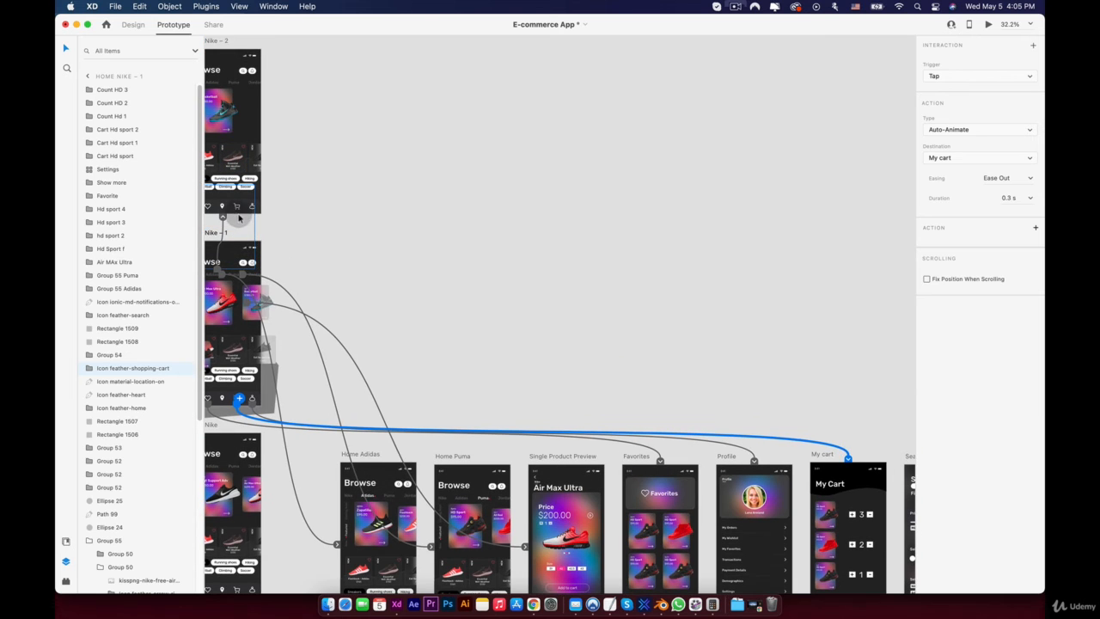
click(239, 208)
drag(240, 207, 857, 497)
Link the shopping cart icon on Home Adidas to My cart with Auto-Animate on tap
drag(782, 502, 767, 187)
drag(426, 363, 492, 378)
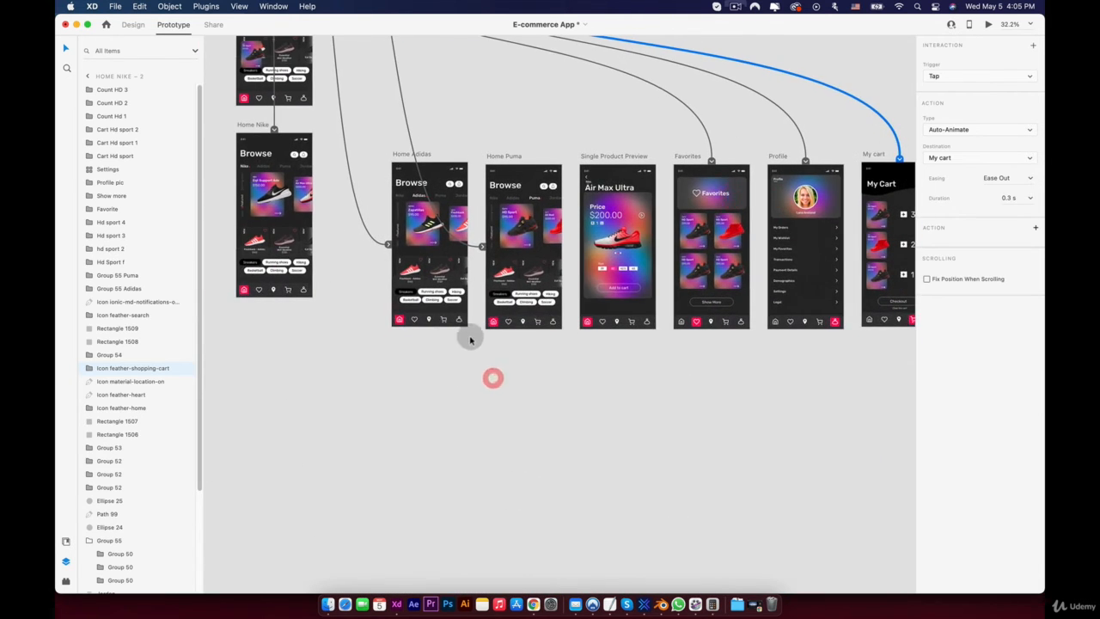
drag(648, 336, 486, 340)
click(277, 331)
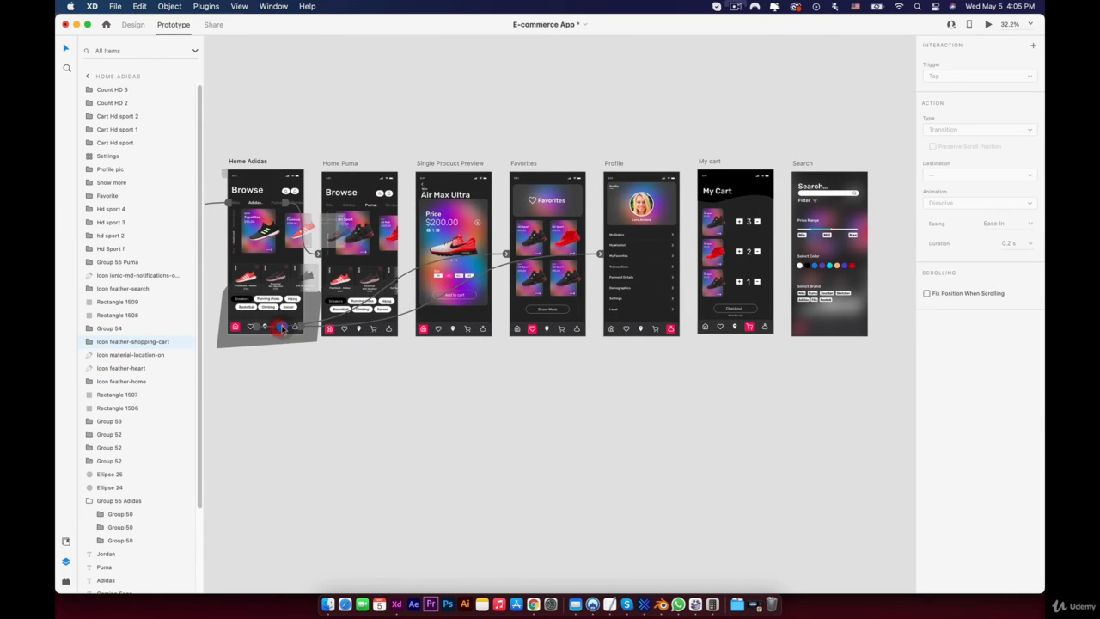
drag(282, 328, 727, 331)
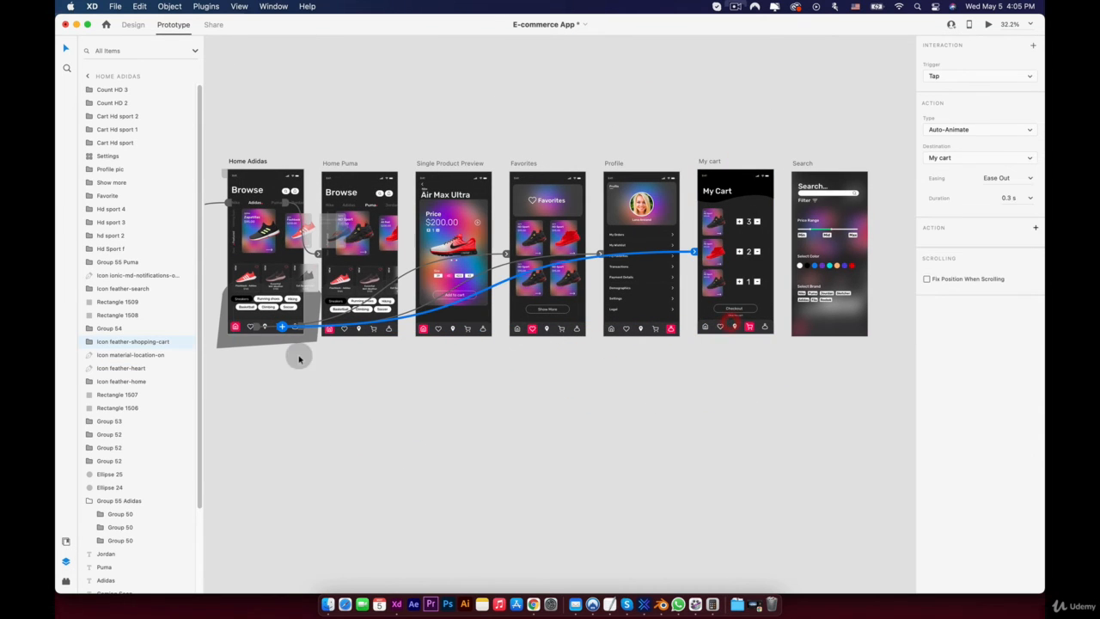
Link the shopping cart icons on Home Puma and Single Product Preview to My cart with Auto-Animate on tap
click(374, 334)
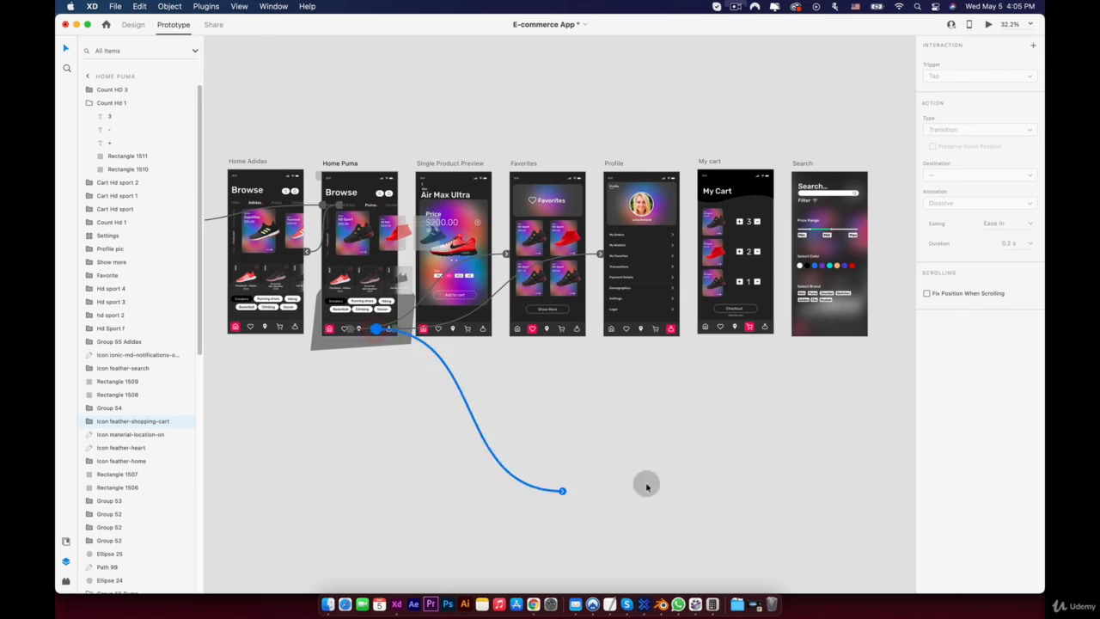
drag(646, 487, 722, 332)
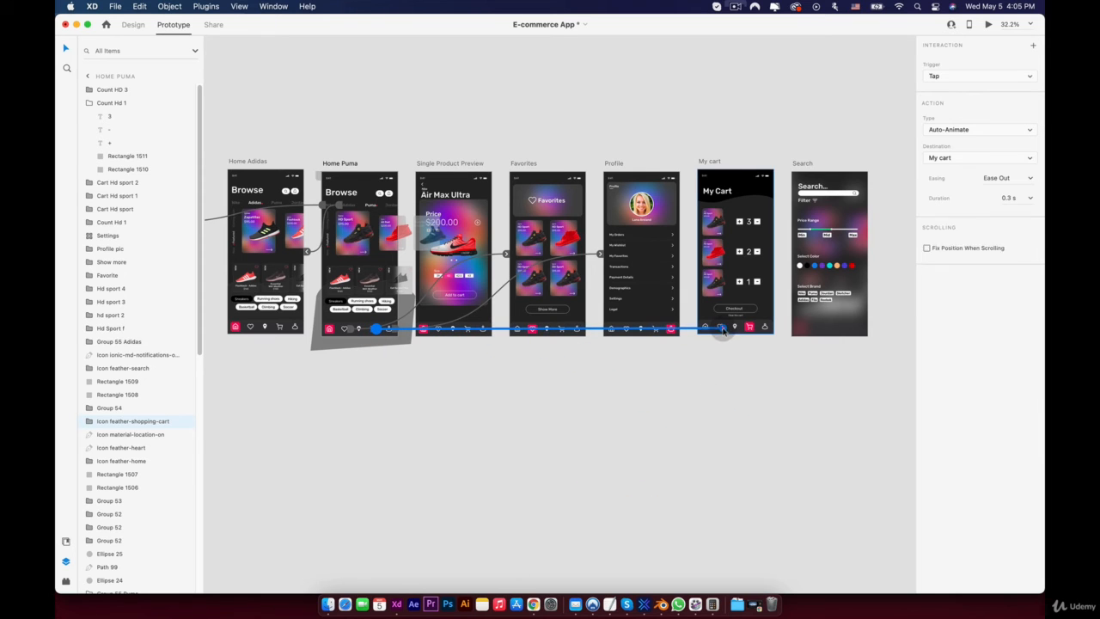
click(468, 332)
drag(470, 328, 727, 332)
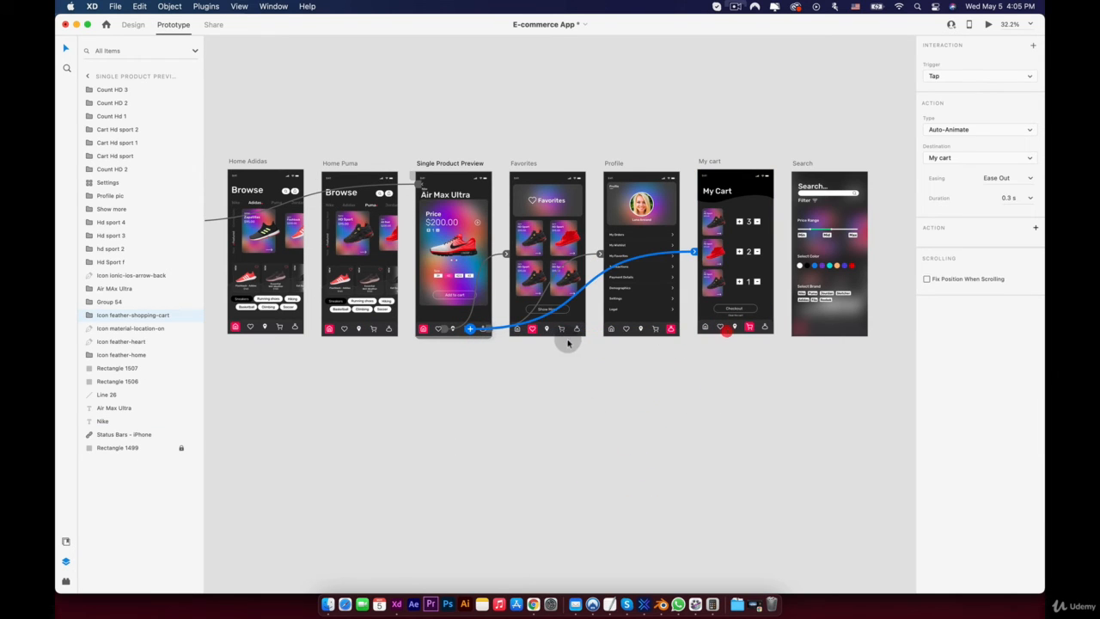
Link the shopping cart icons on Favorites and Profile to My cart with Auto-Animate on tap
click(563, 333)
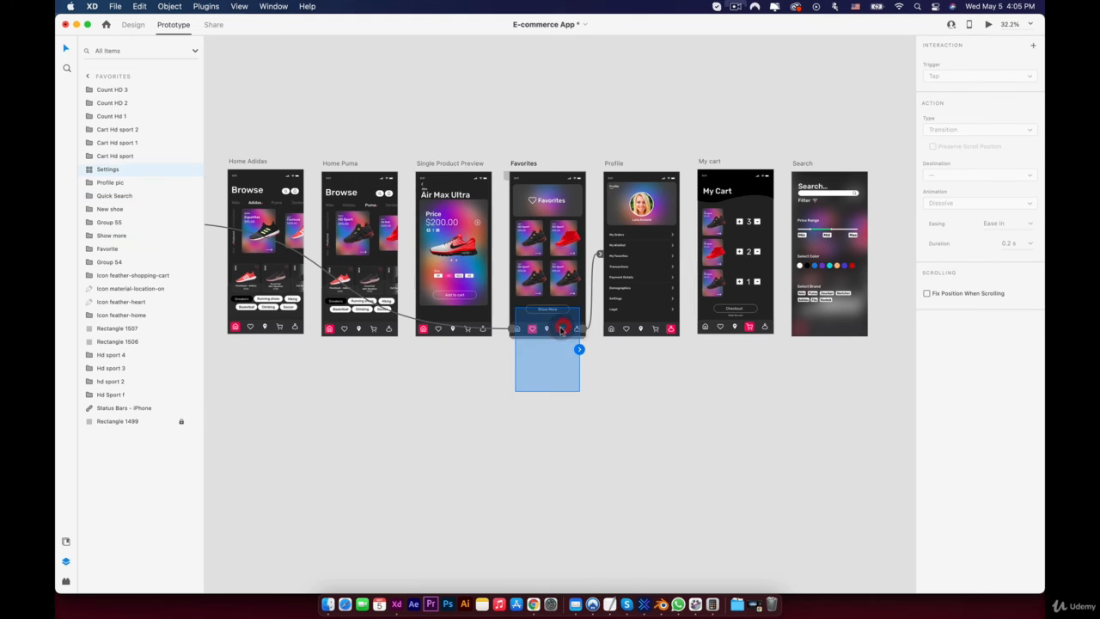
click(562, 331)
drag(720, 311, 700, 325)
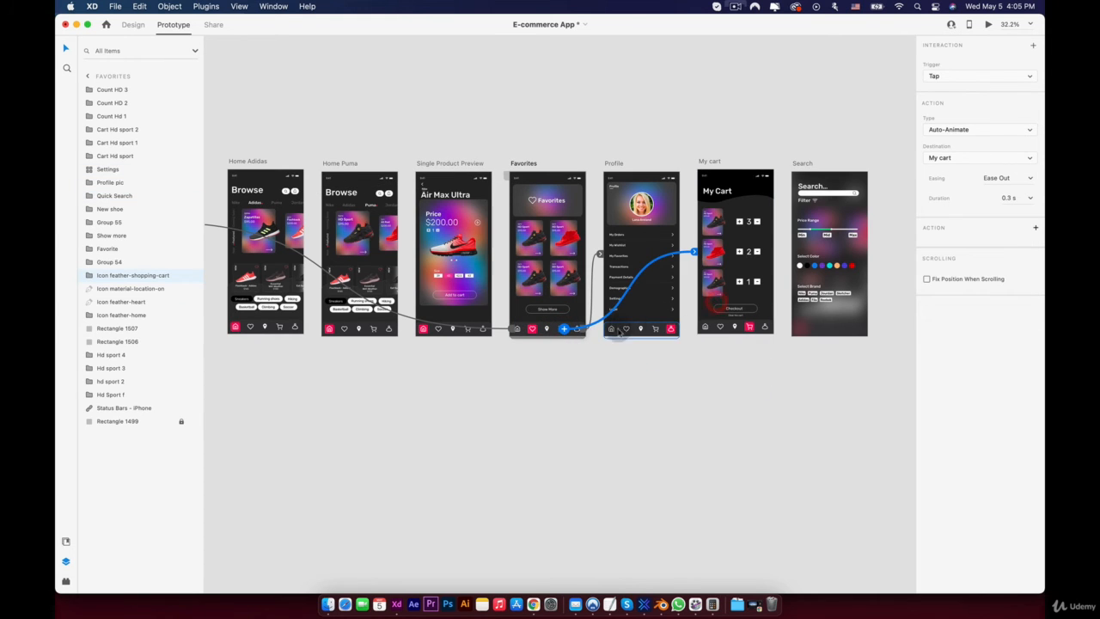
click(656, 330)
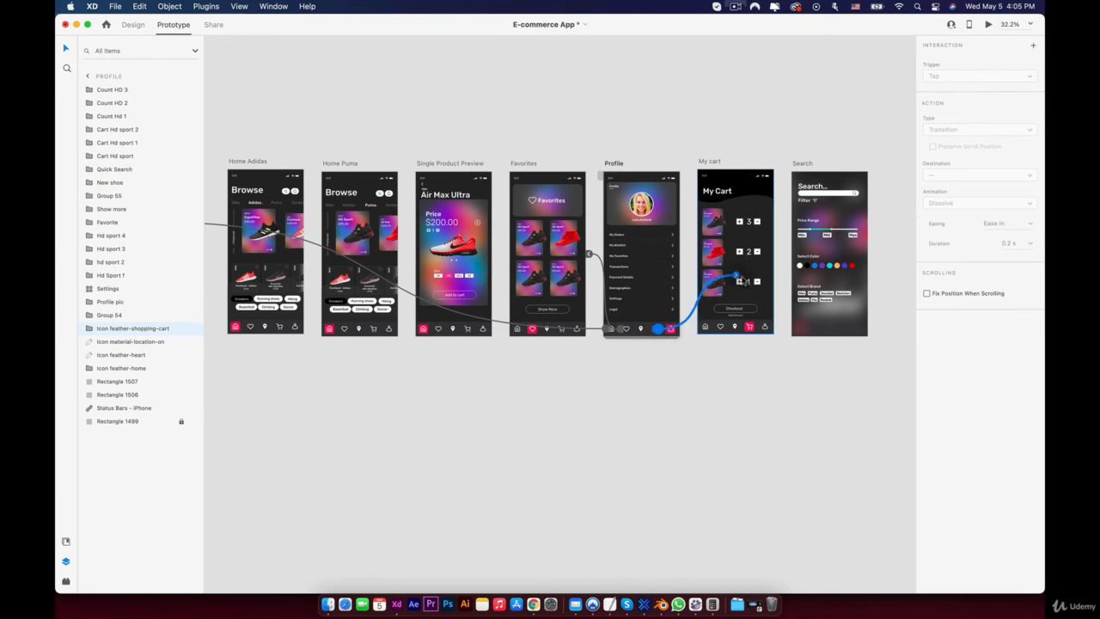
drag(741, 280, 726, 283)
Preview the prototype from Home Nike, swipe the featured shoe to the following one, and close the preview
scroll(672, 272, down, 5)
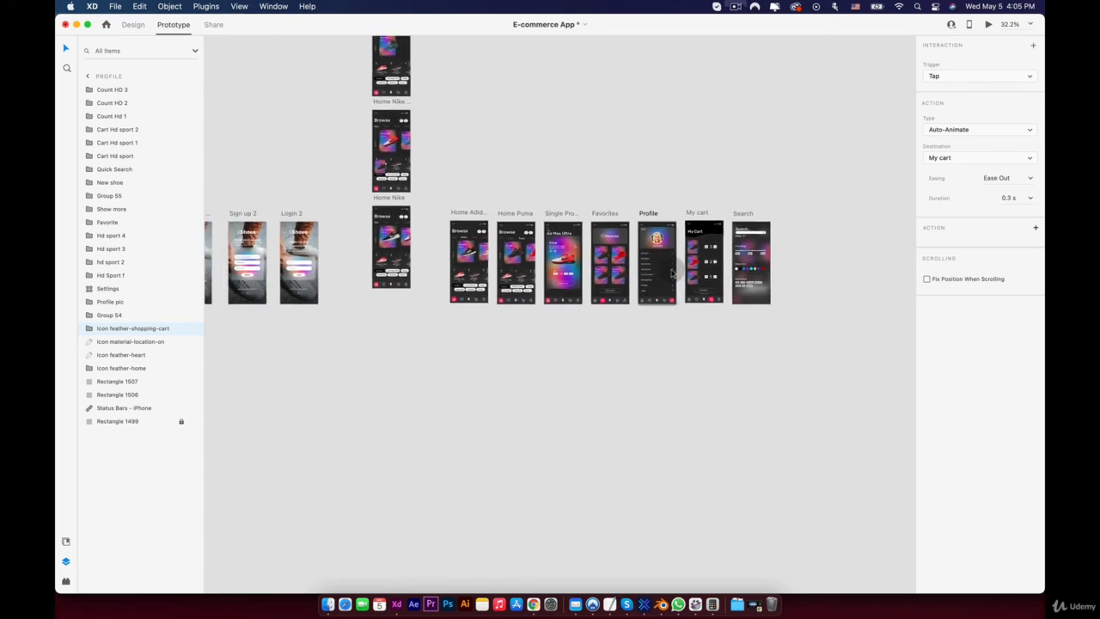
scroll(415, 214, up, 5)
click(404, 215)
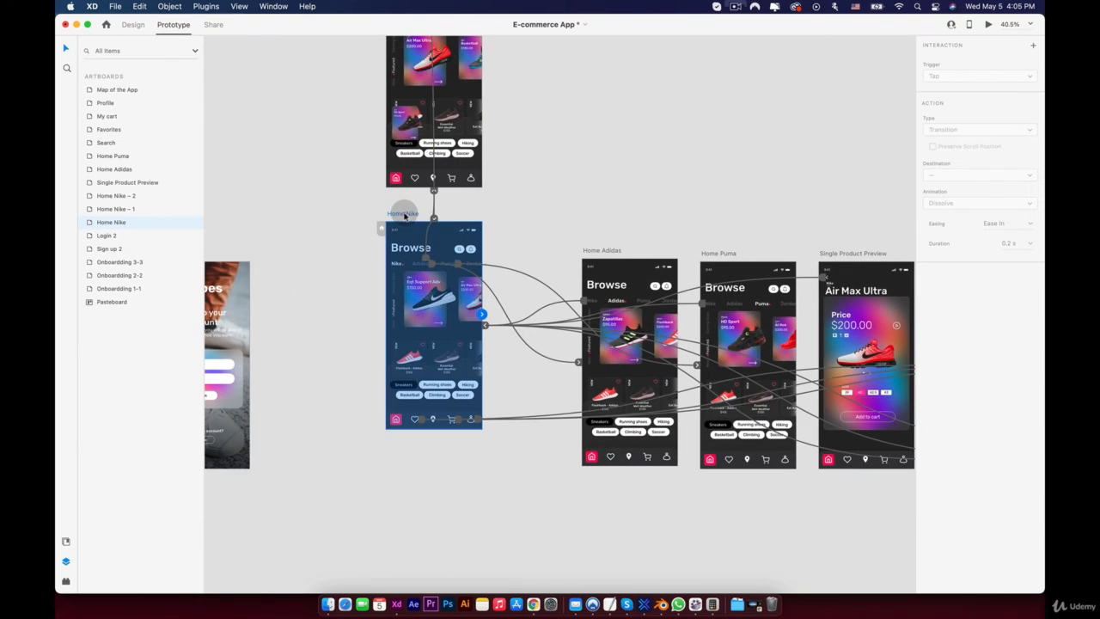
click(987, 26)
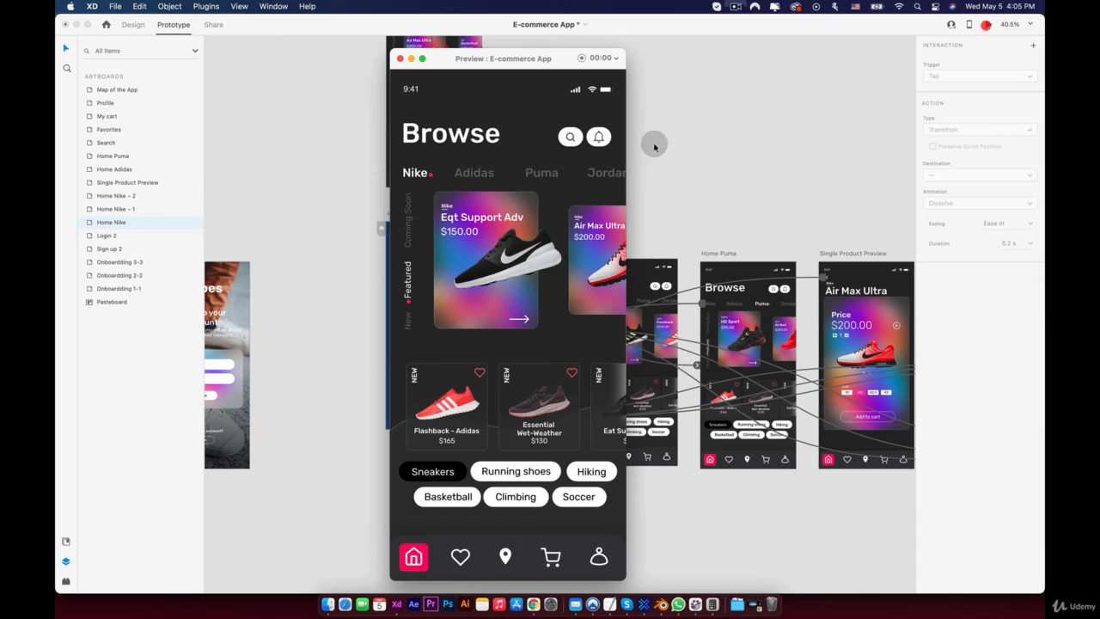
click(480, 255)
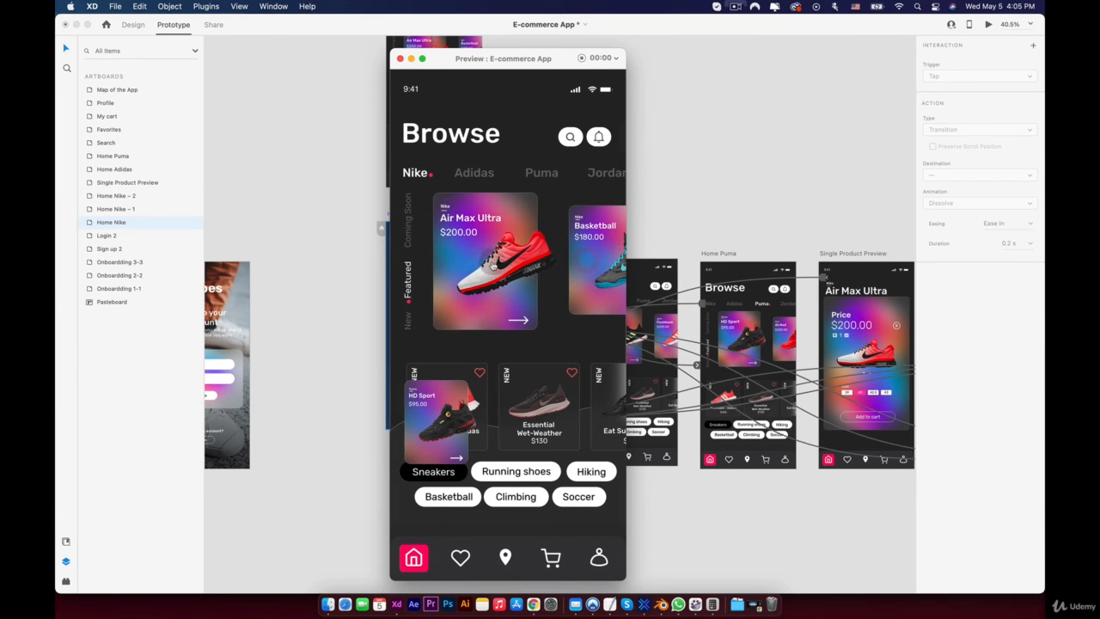
drag(483, 255, 411, 294)
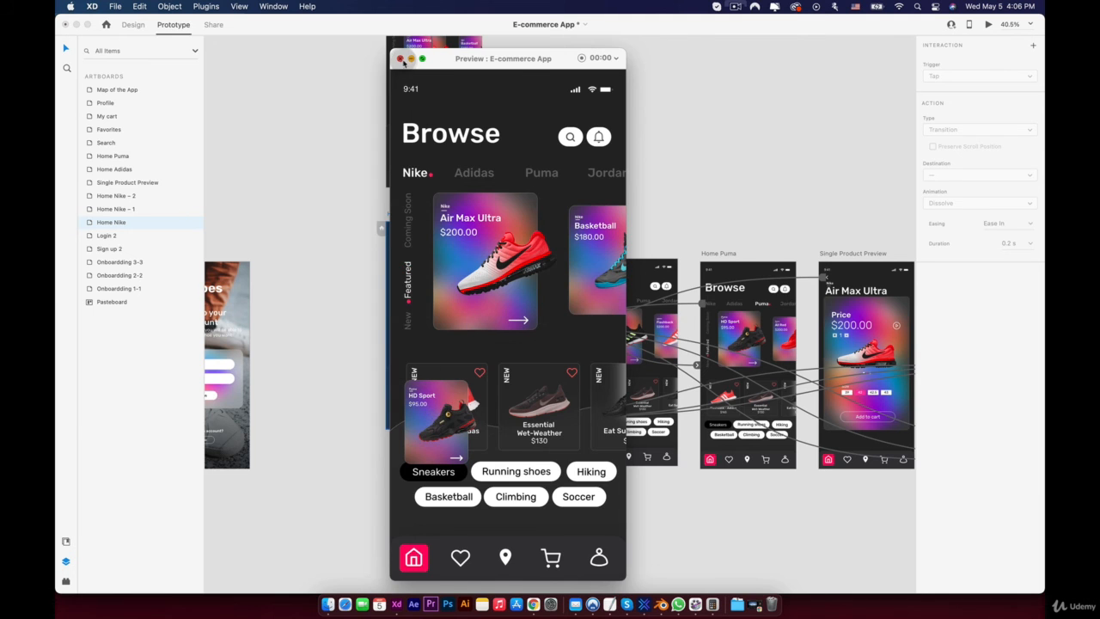
click(400, 57)
In the design view, move the stray Cart Hd sport 1 card off the left edge of Home Nike – 1 and make it fully transparent
scroll(368, 159, up, 5)
scroll(400, 259, up, 3)
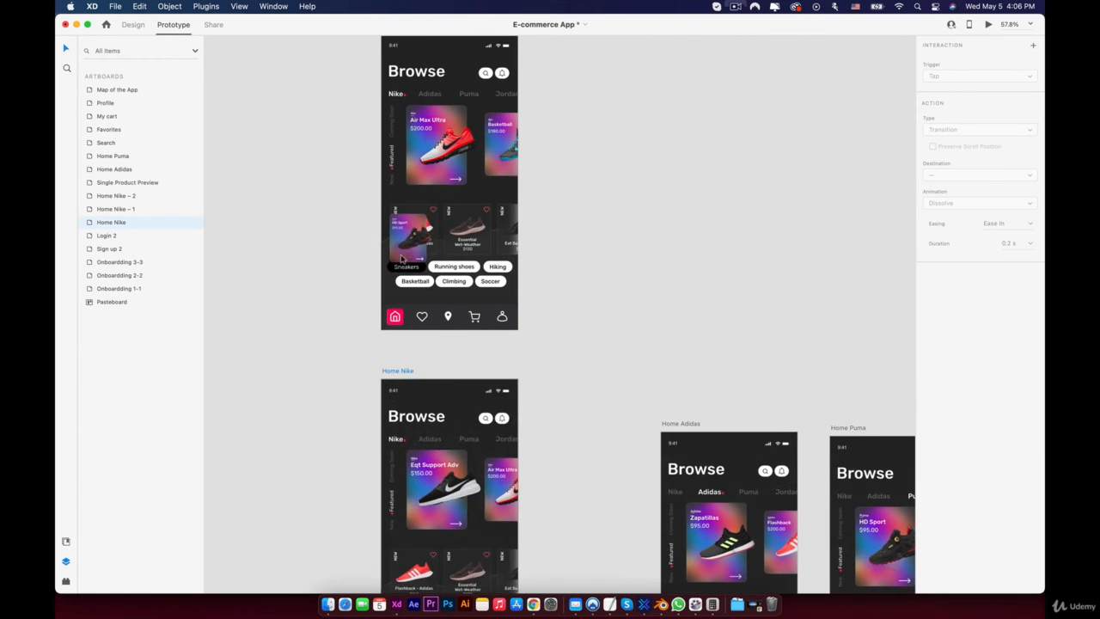
click(268, 128)
click(133, 25)
click(316, 210)
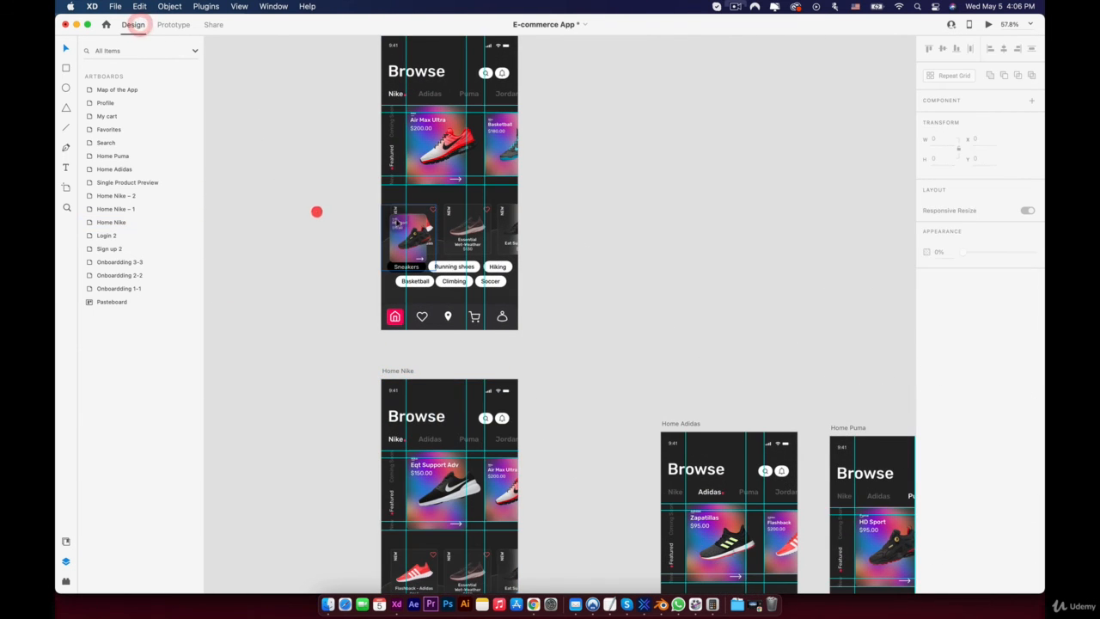
drag(397, 225, 369, 228)
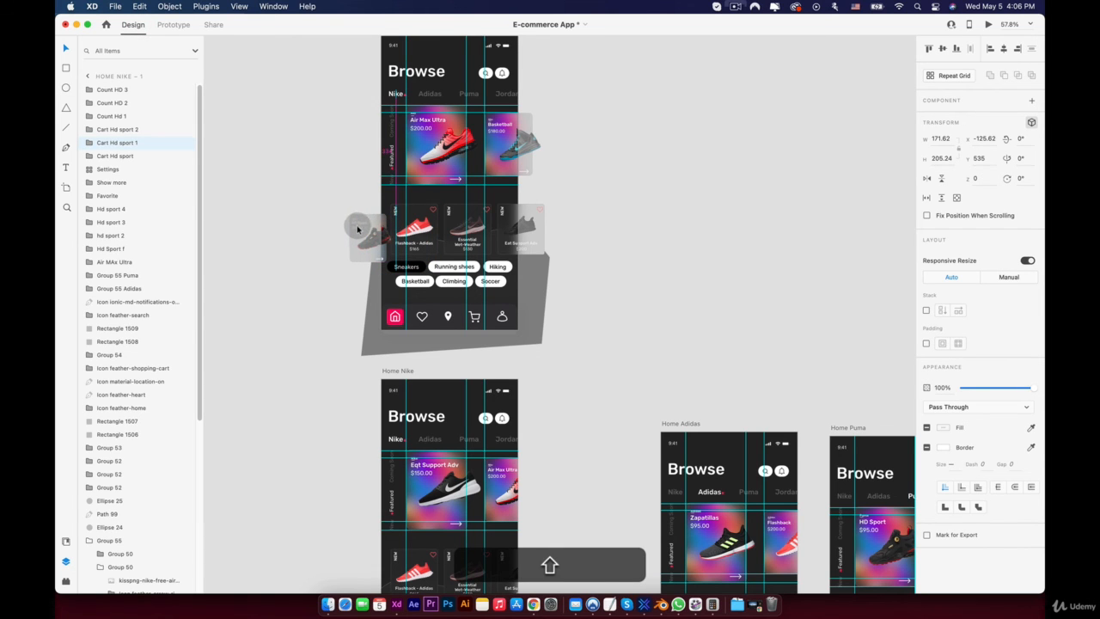
drag(994, 389, 736, 368)
click(275, 227)
Preview the prototype again from Home Nike and swipe back and forth through the featured Nike shoes
scroll(357, 247, down, 5)
key(space)
drag(432, 259, 331, 108)
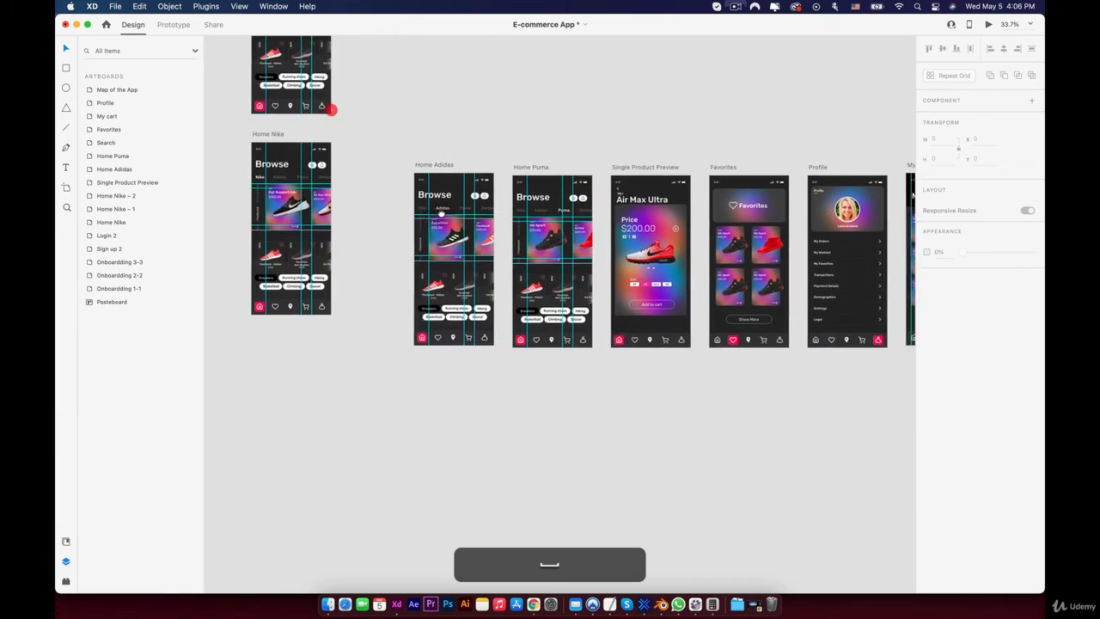
scroll(441, 211, down, 5)
drag(432, 165, 449, 216)
click(375, 231)
scroll(375, 232, up, 3)
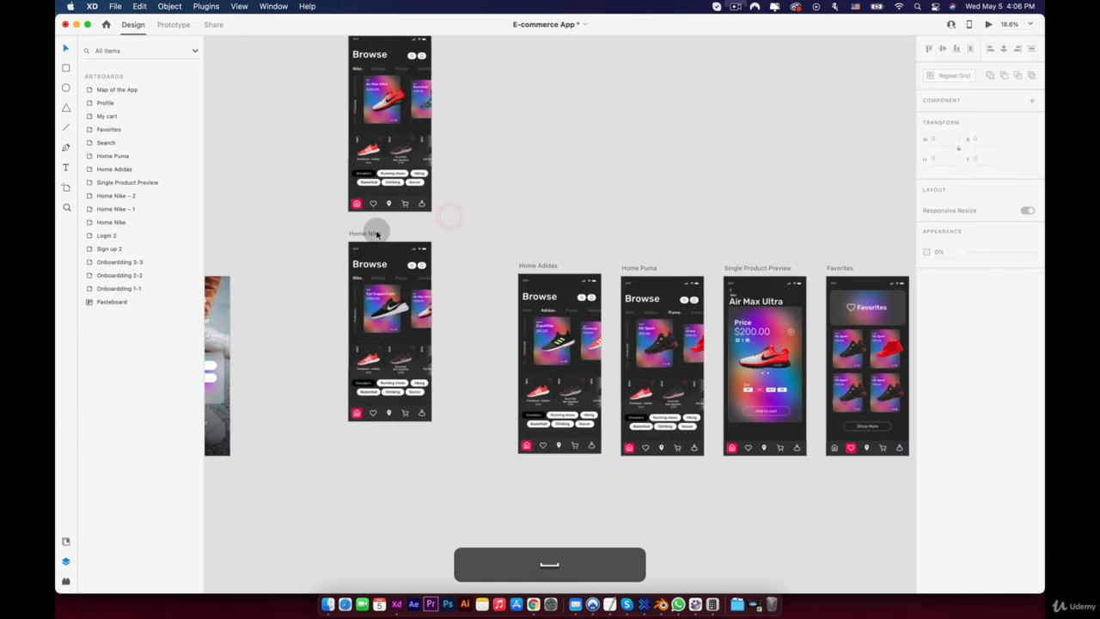
click(989, 24)
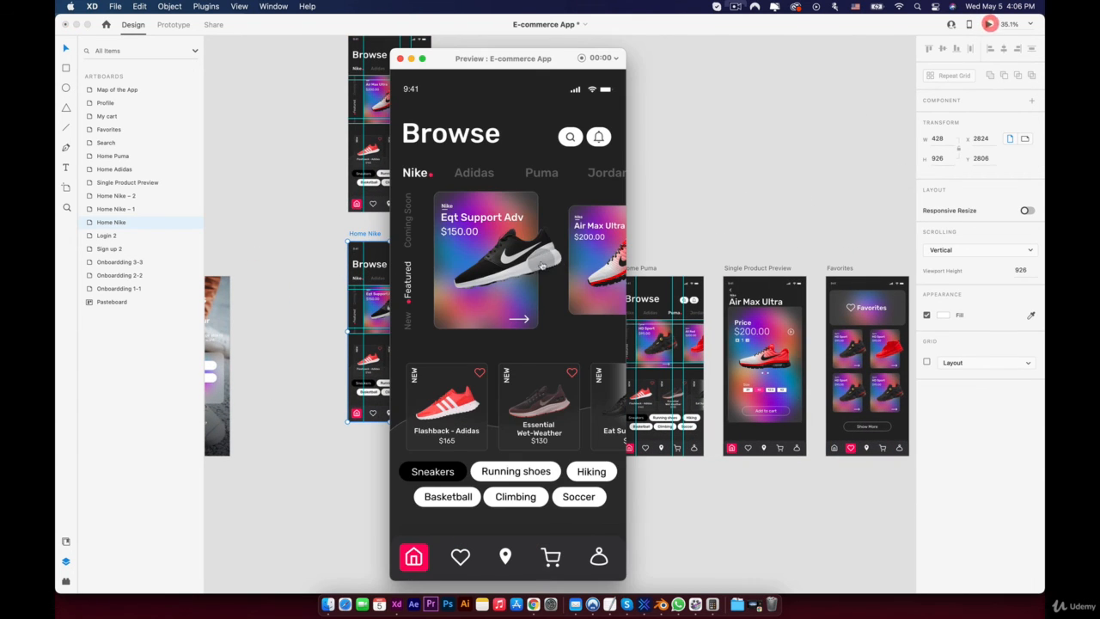
drag(534, 234, 423, 240)
drag(612, 257, 507, 246)
drag(413, 241, 475, 253)
In the preview, switch through the Adidas, Puma and Nike categories and open the Air Max Ultra product from the swiped cards
click(469, 173)
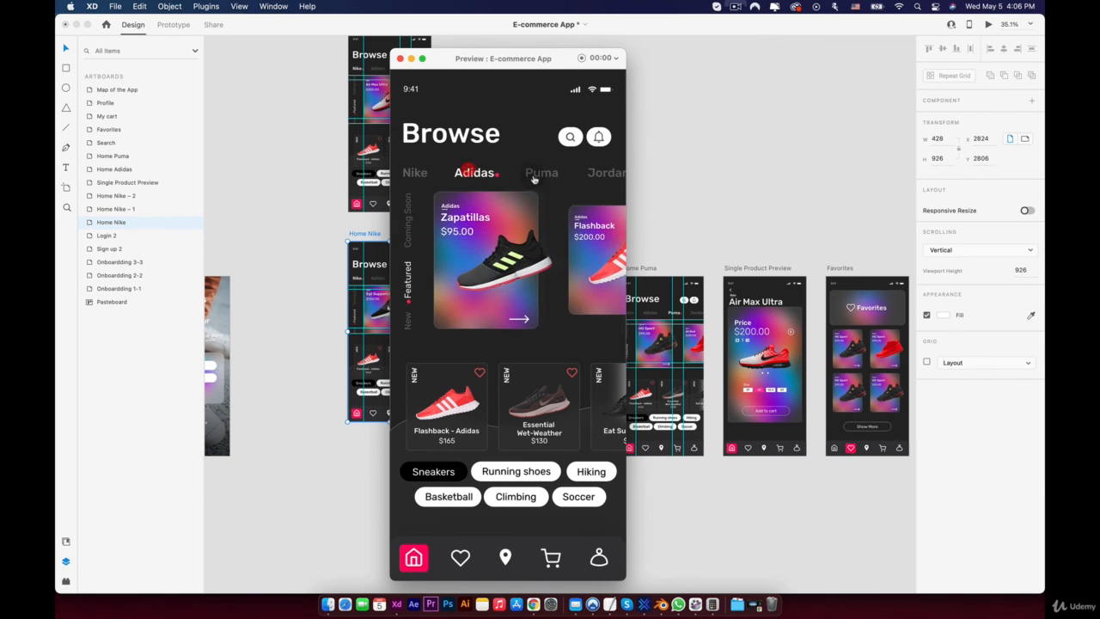
click(534, 175)
click(427, 175)
drag(519, 257, 440, 255)
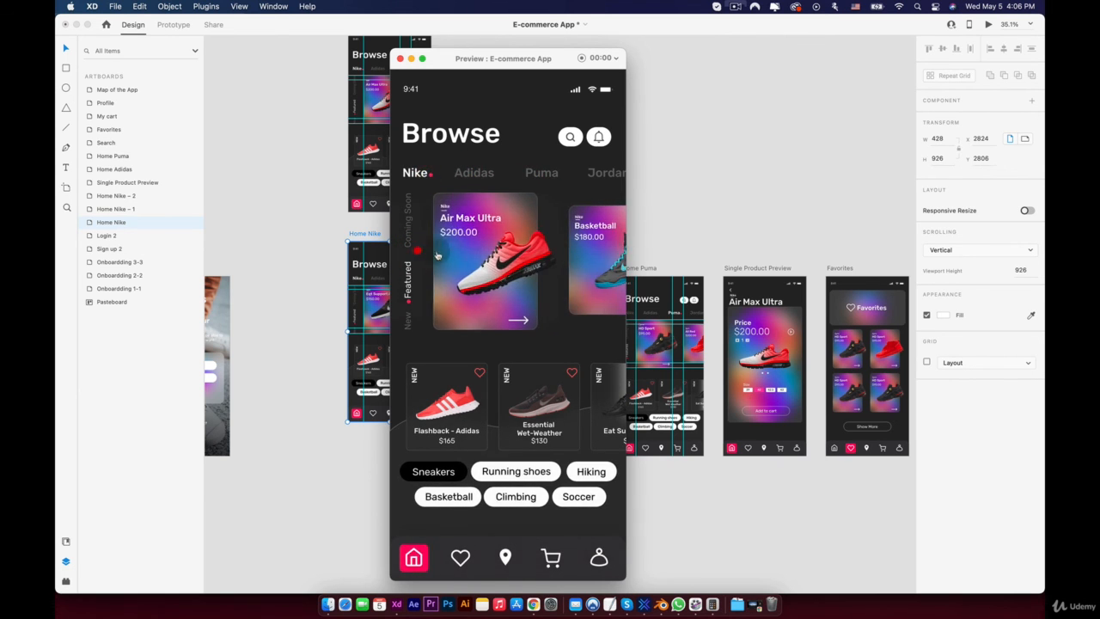
click(452, 254)
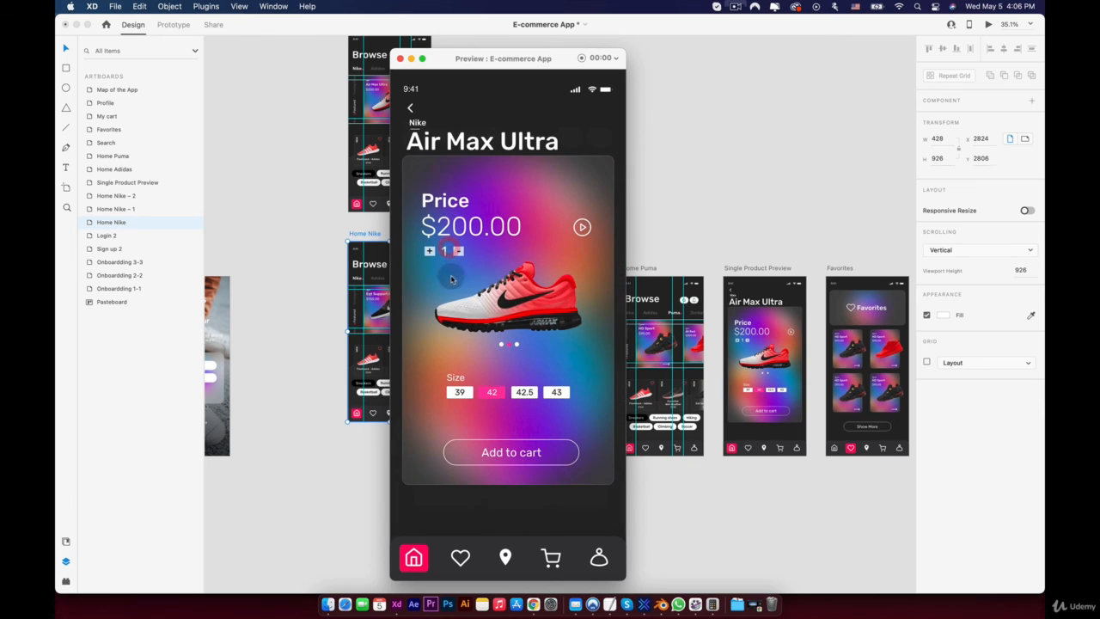
Test the bottom navigation in the preview by visiting Favorites, Home, Favorites again and My Cart
click(456, 557)
click(413, 558)
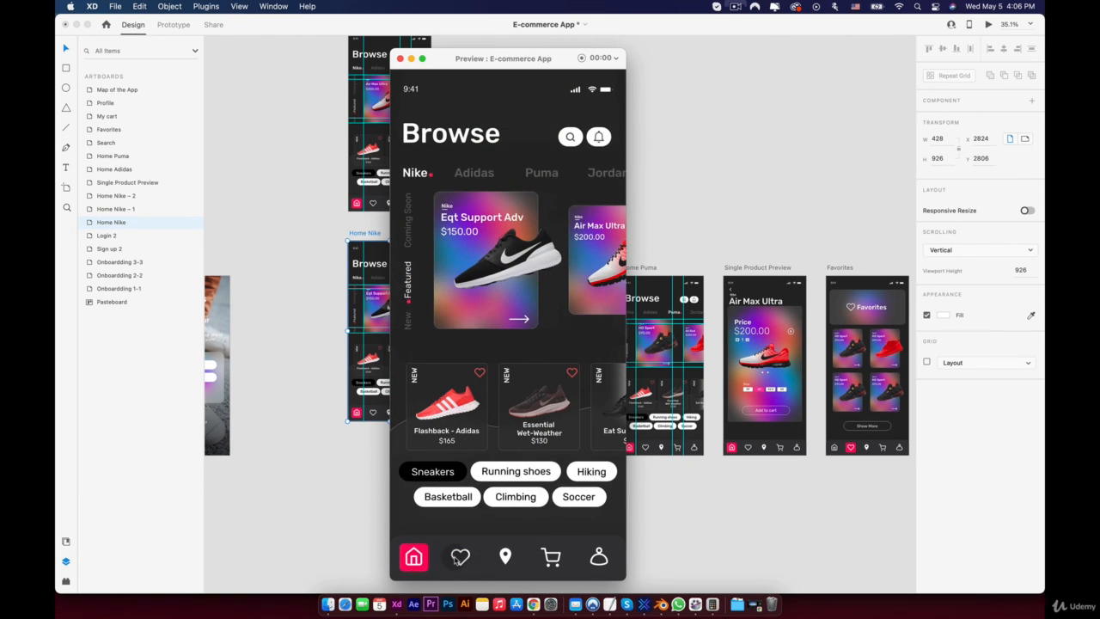
click(456, 559)
click(548, 560)
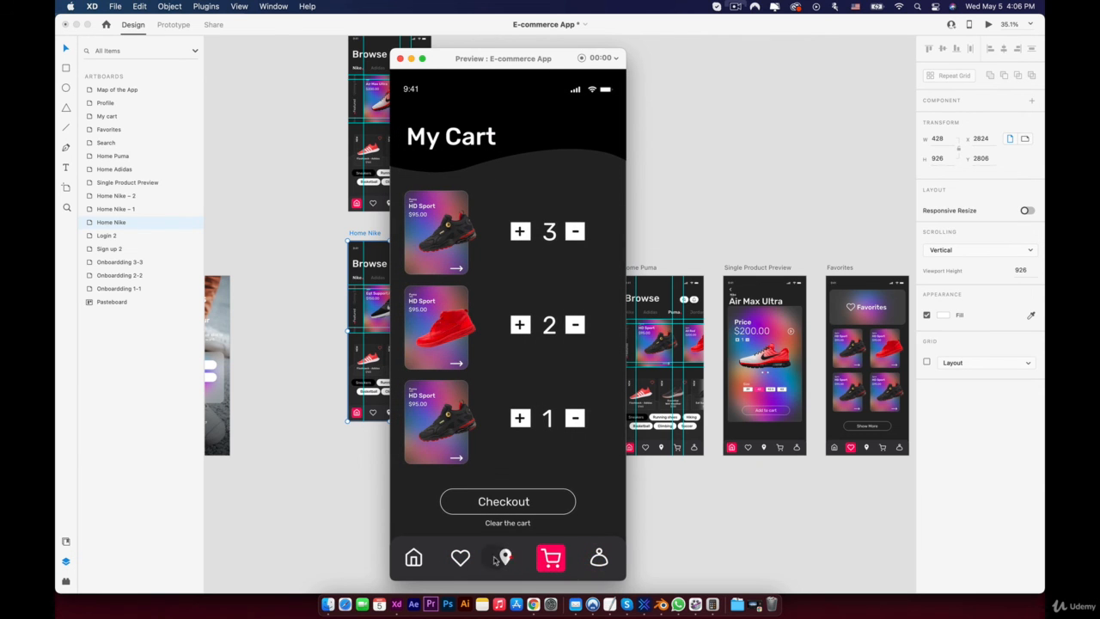
Switch repeatedly between Favorites and My Cart in the preview to check the Auto-Animate transition of the cart cards
click(460, 558)
click(460, 558)
click(460, 558)
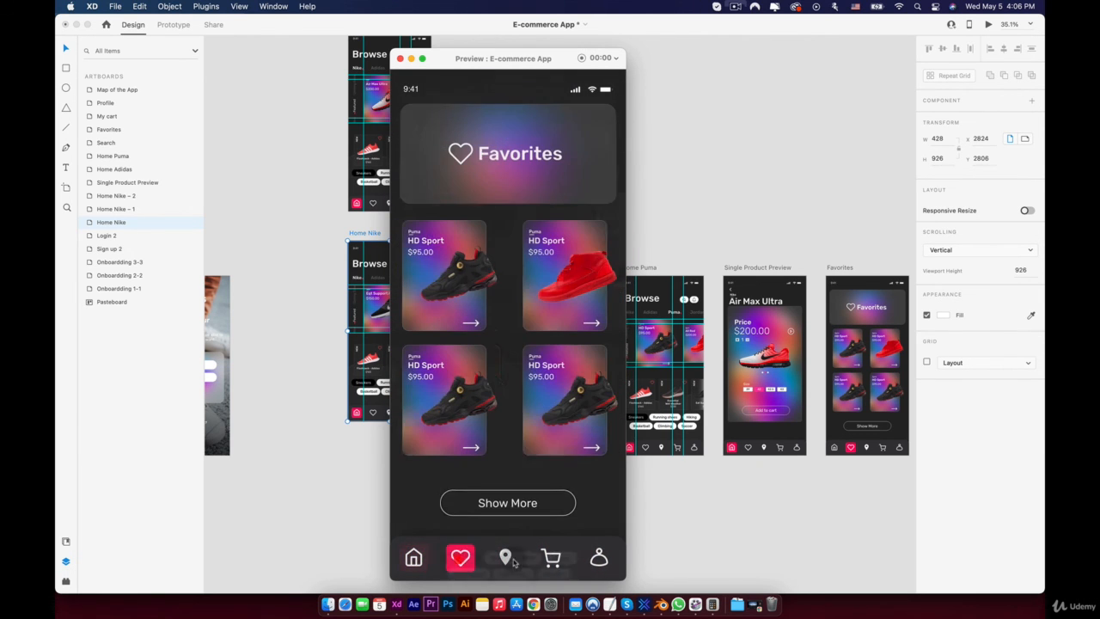
click(539, 561)
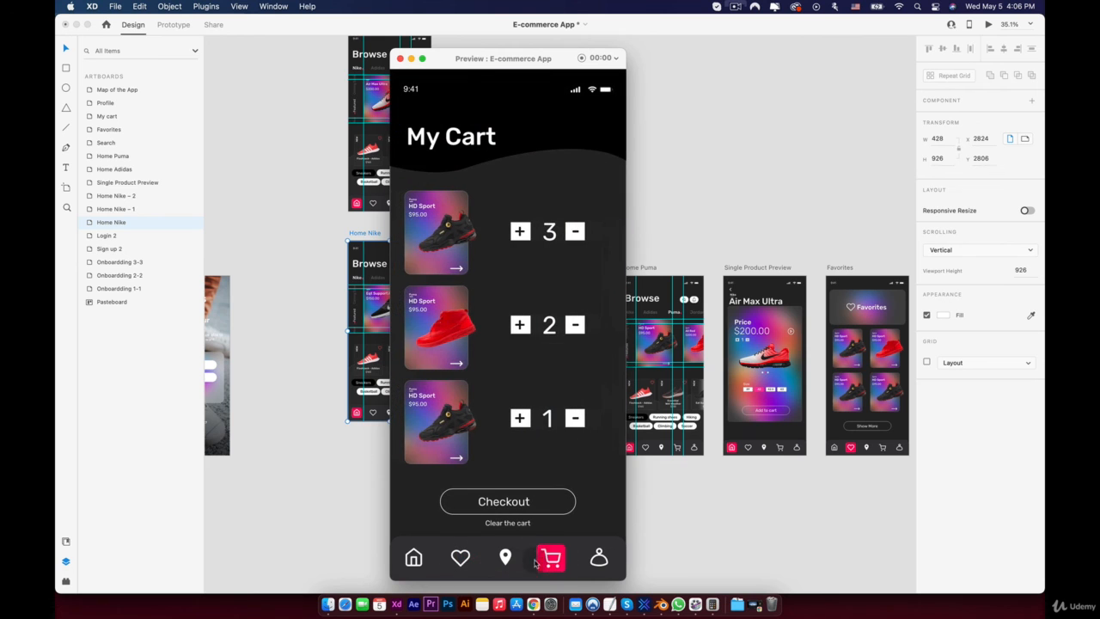
click(459, 558)
click(550, 560)
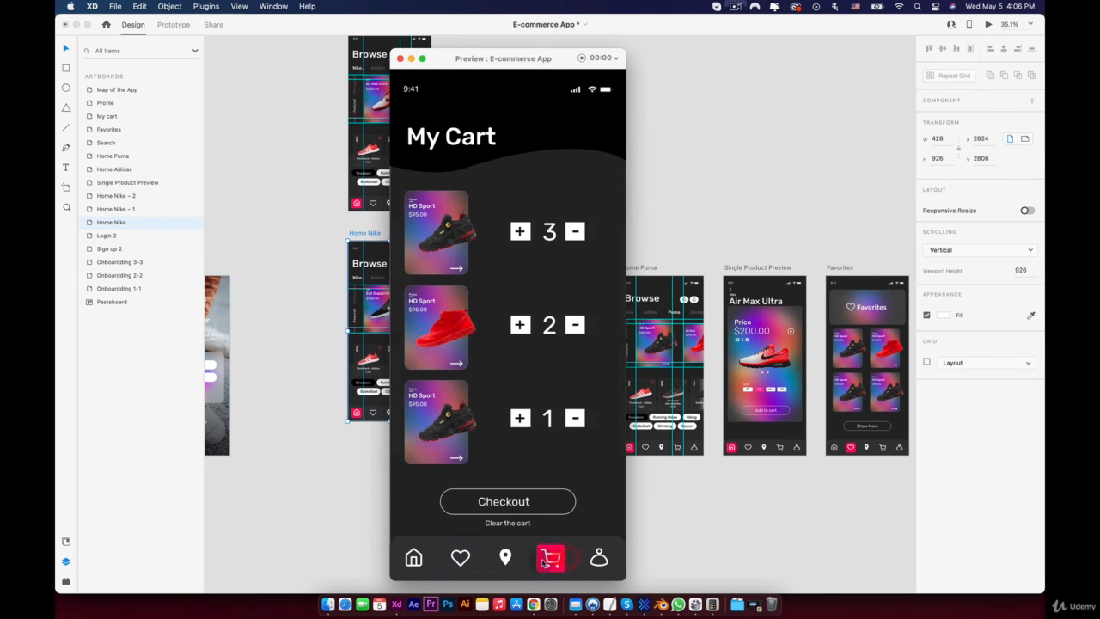
click(462, 561)
click(550, 560)
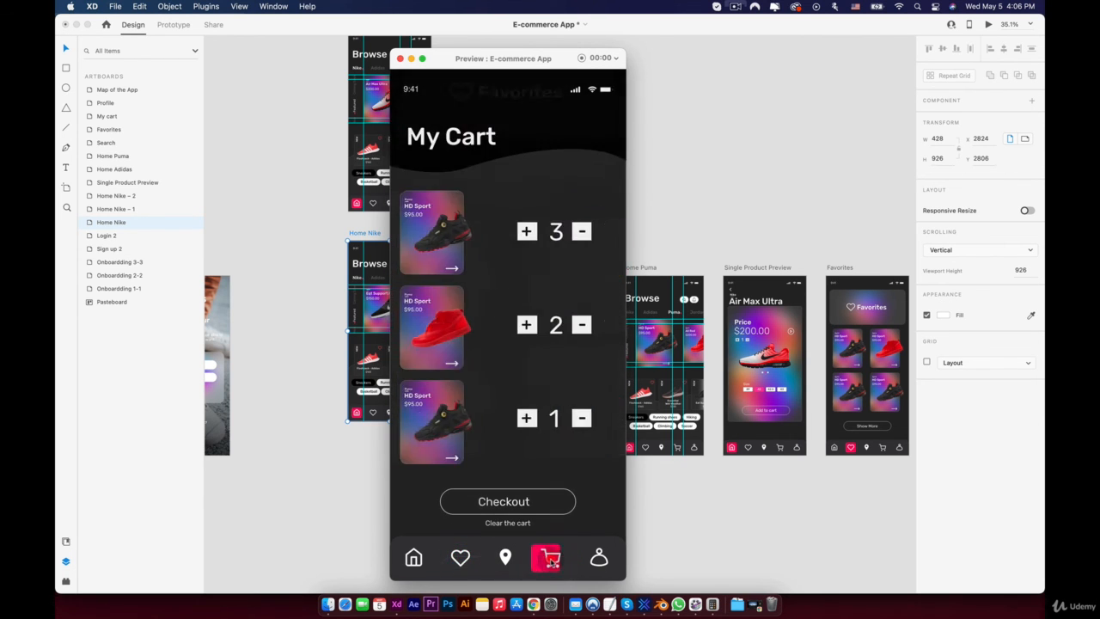